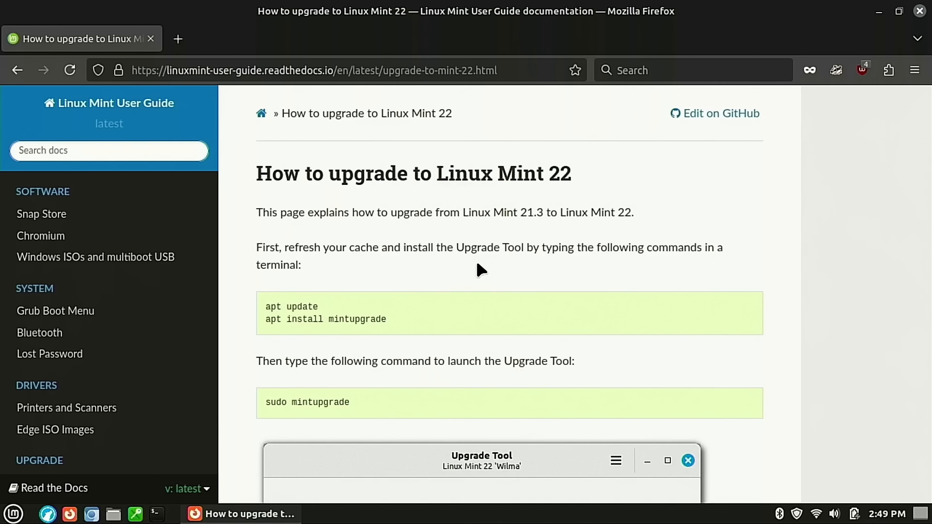
Open Software Sources, authenticate with the account password, and show the list of configured PPAs.
click(22, 519)
text(so)
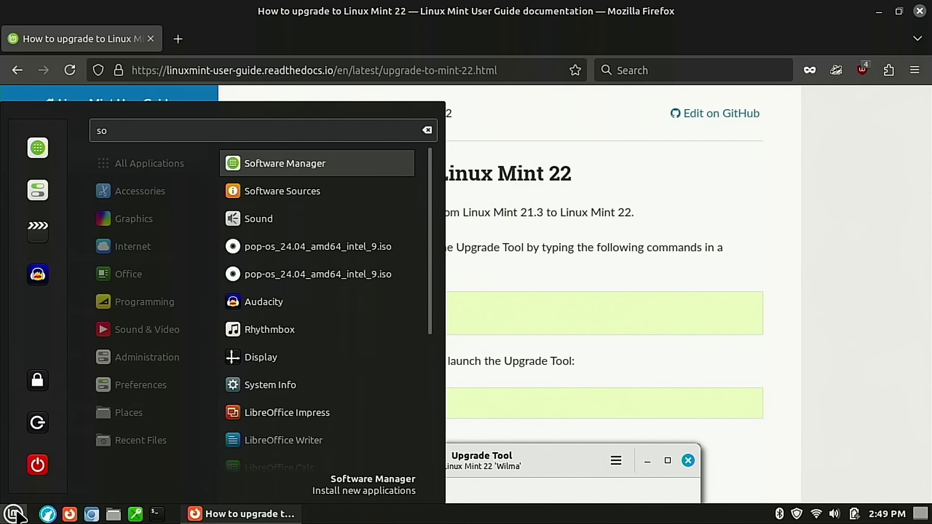
text(ft)
click(294, 190)
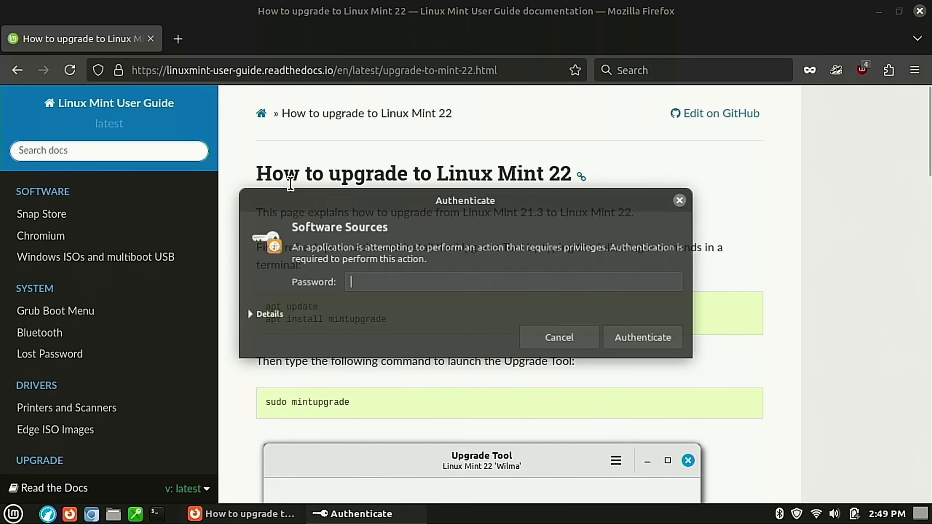
text(•••••••••)
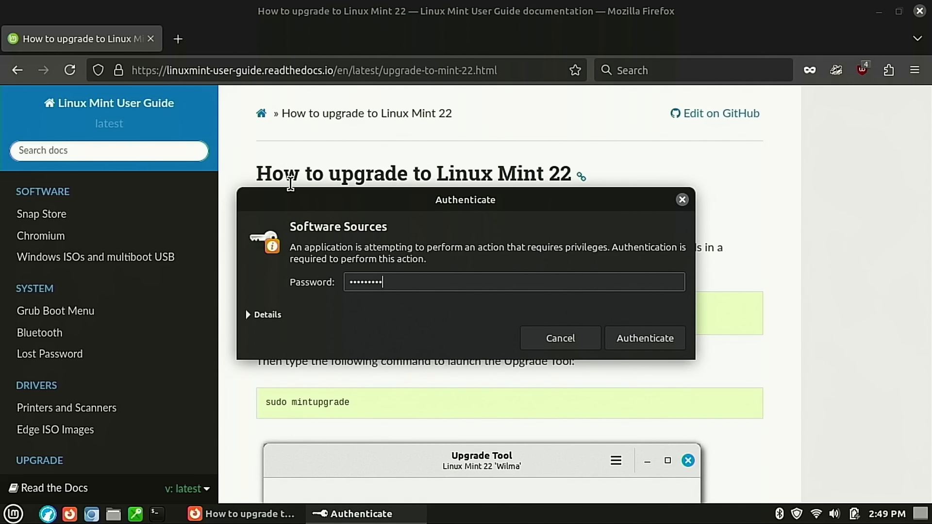
key(Return)
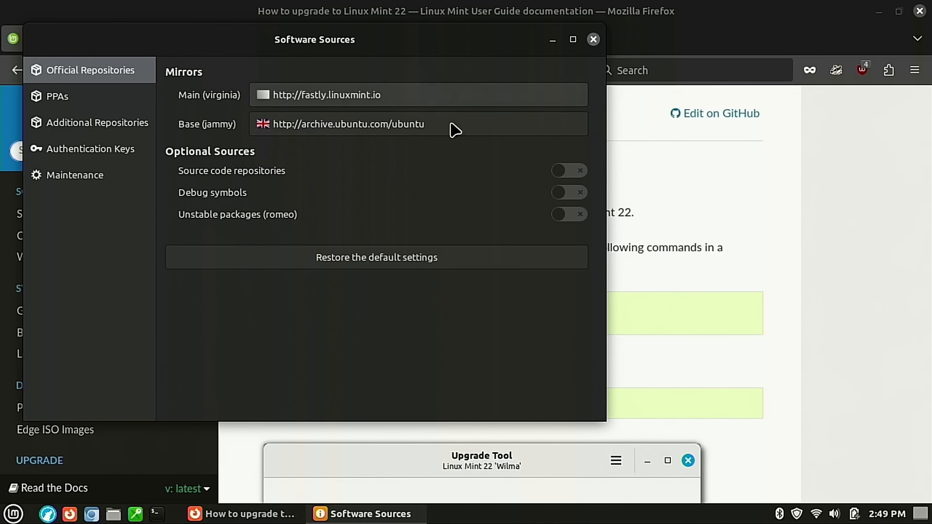
click(76, 97)
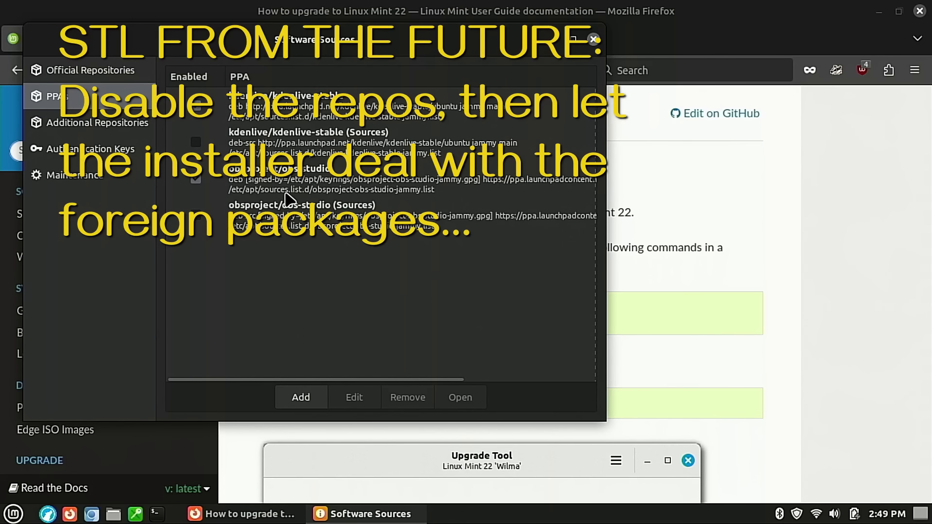
Review the upgrade instructions in the Linux Mint 22 guide and return to the PPA list in Software Sources.
click(877, 269)
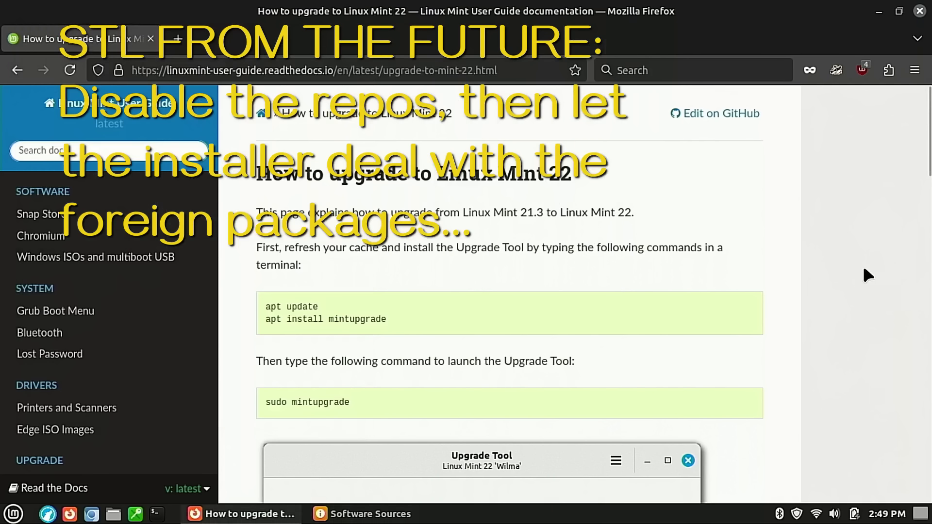
scroll(784, 287, down, 5)
scroll(784, 287, up, 5)
scroll(786, 291, down, 3)
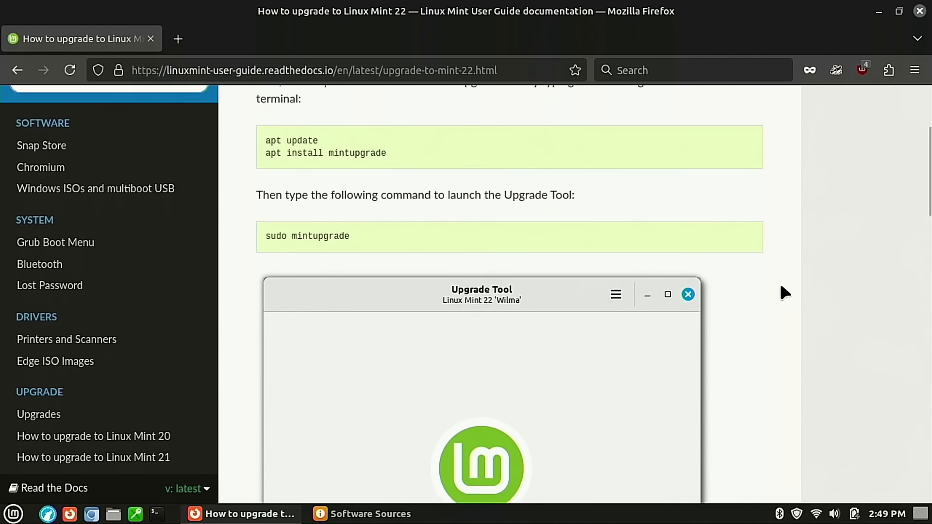
scroll(781, 287, up, 4)
click(365, 514)
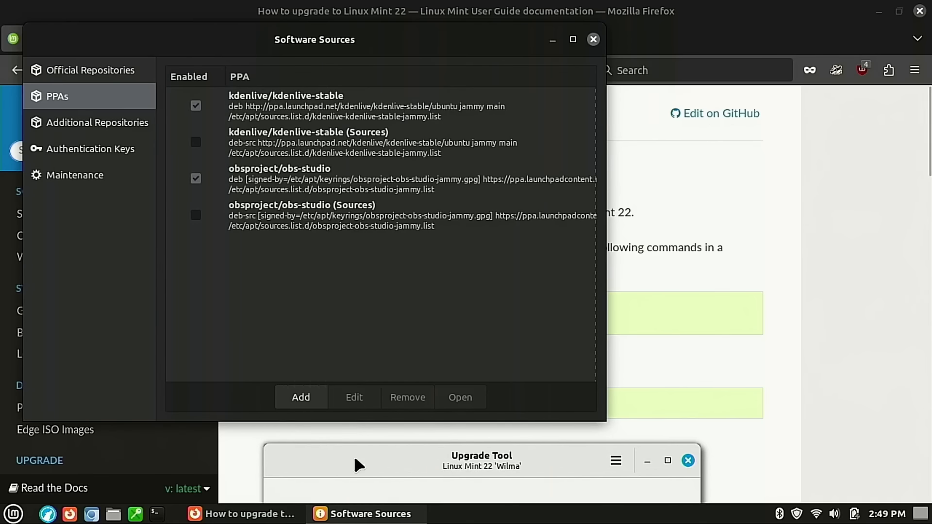
Search the installed applications for "time" and dismiss the search.
click(13, 515)
text(time)
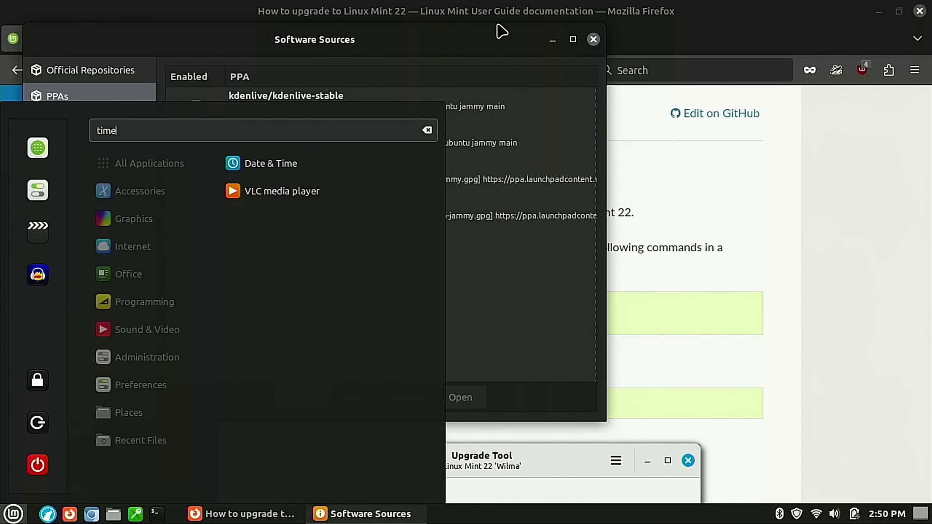
click(484, 50)
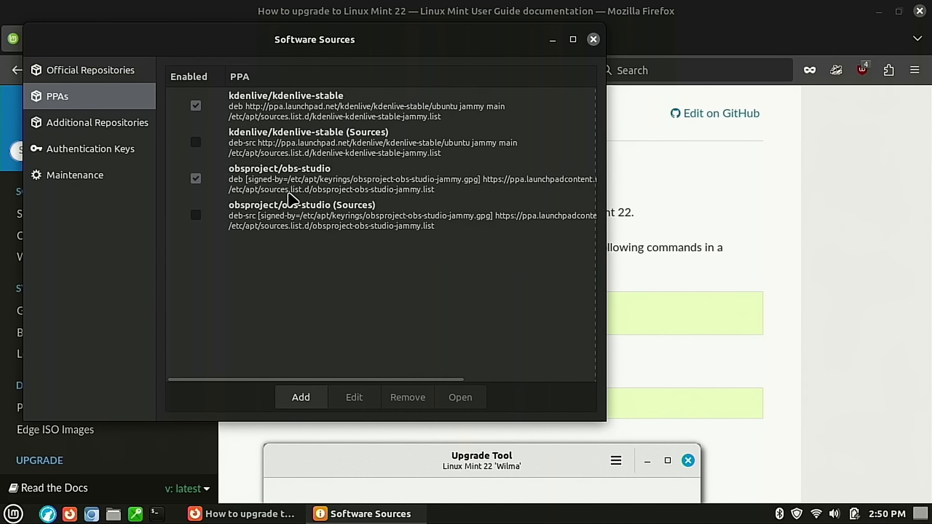
Close Software Sources, check the Update Manager for pending updates, and close it.
click(594, 40)
scroll(620, 228, down, 2)
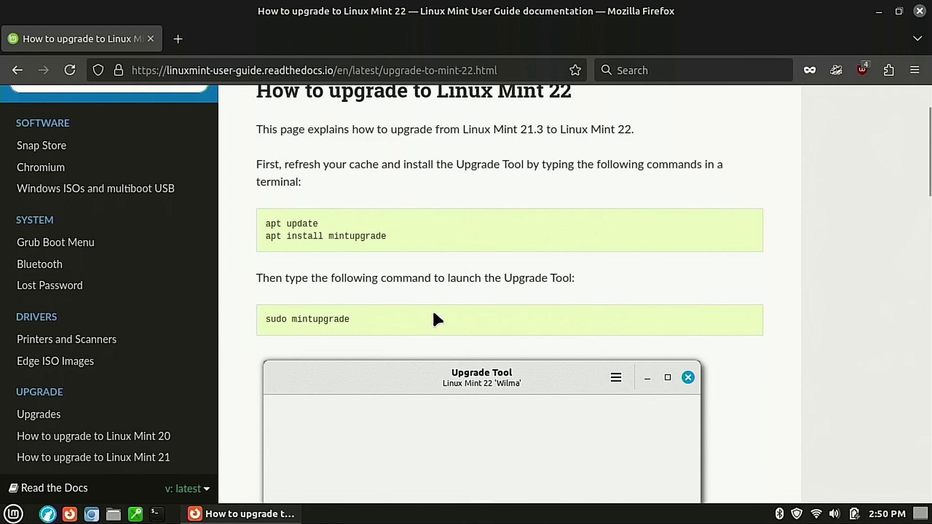
click(797, 514)
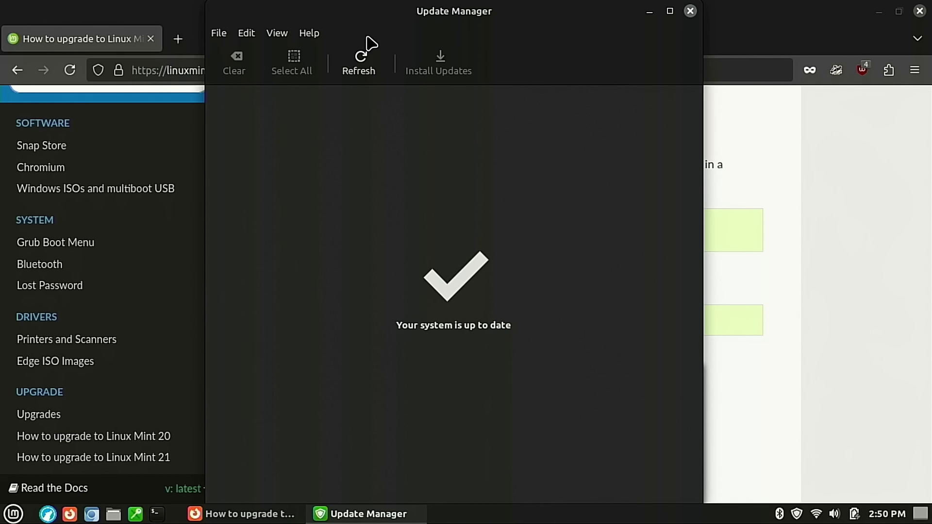
click(245, 34)
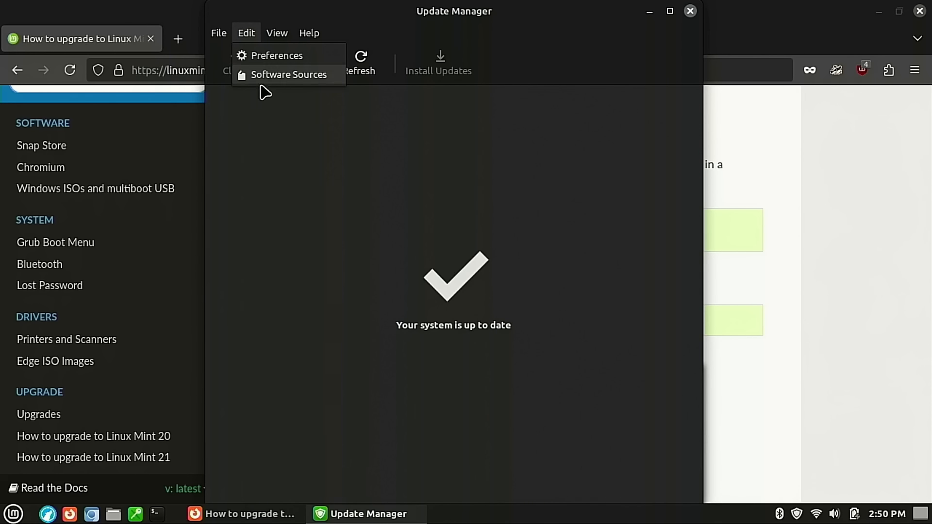
click(311, 12)
click(690, 10)
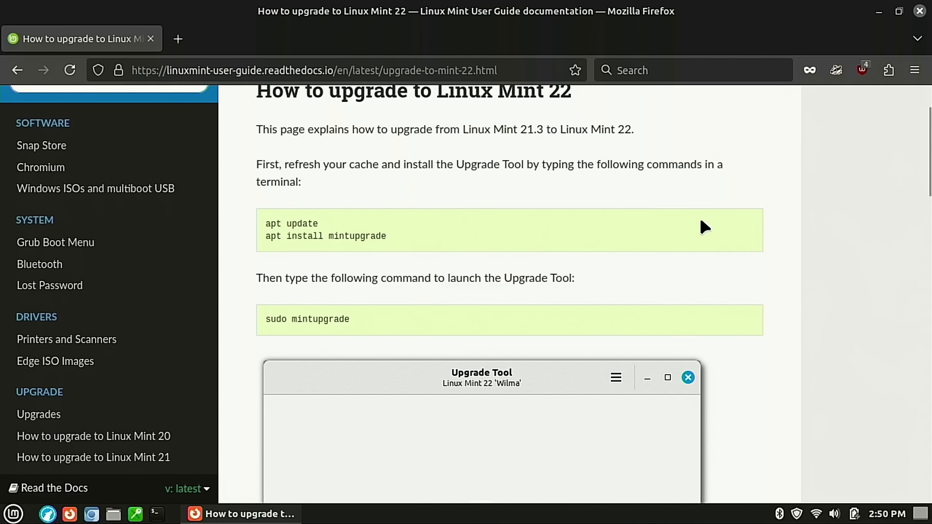
Return to the install commands in the upgrade guide and open the Software Manager.
scroll(704, 227, up, 3)
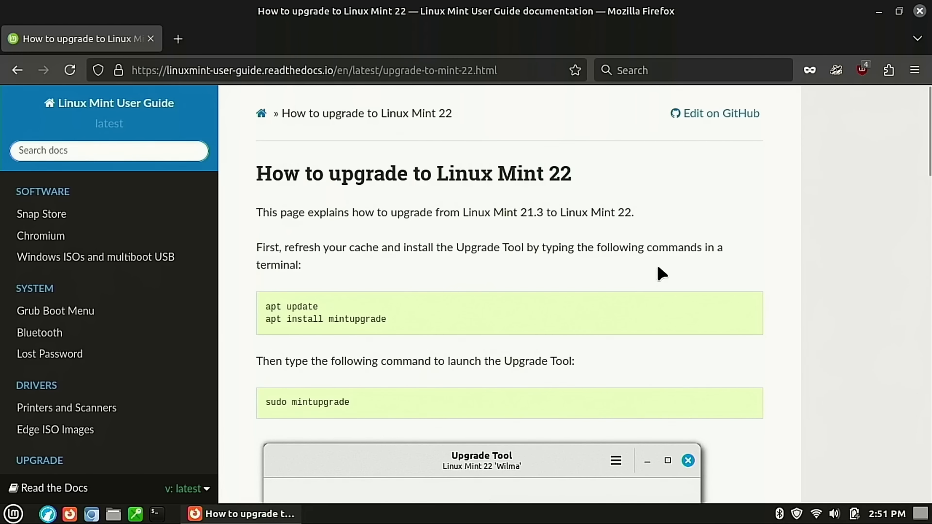
scroll(477, 260, down, 3)
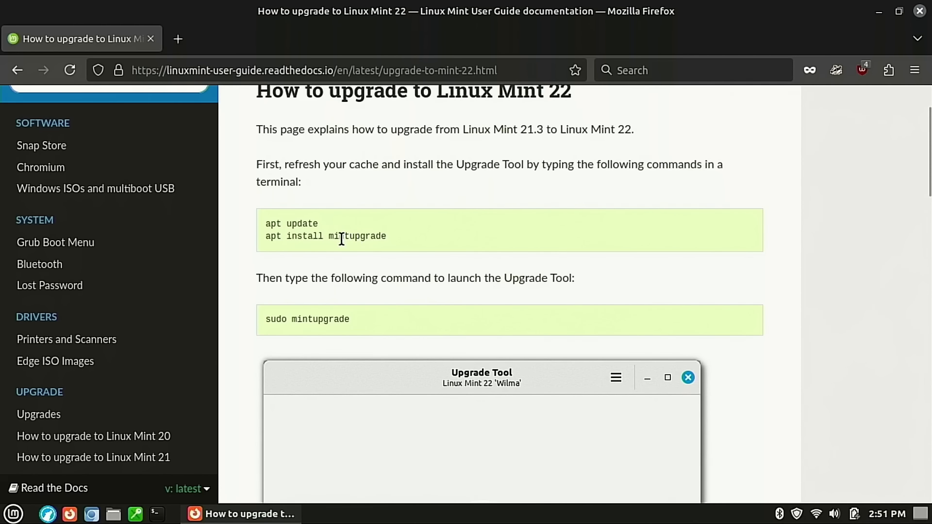
click(13, 514)
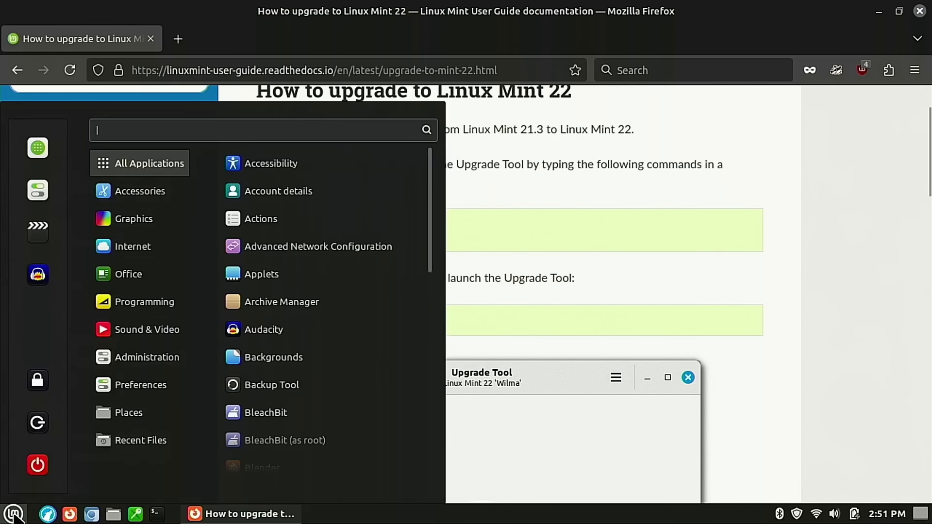
click(34, 154)
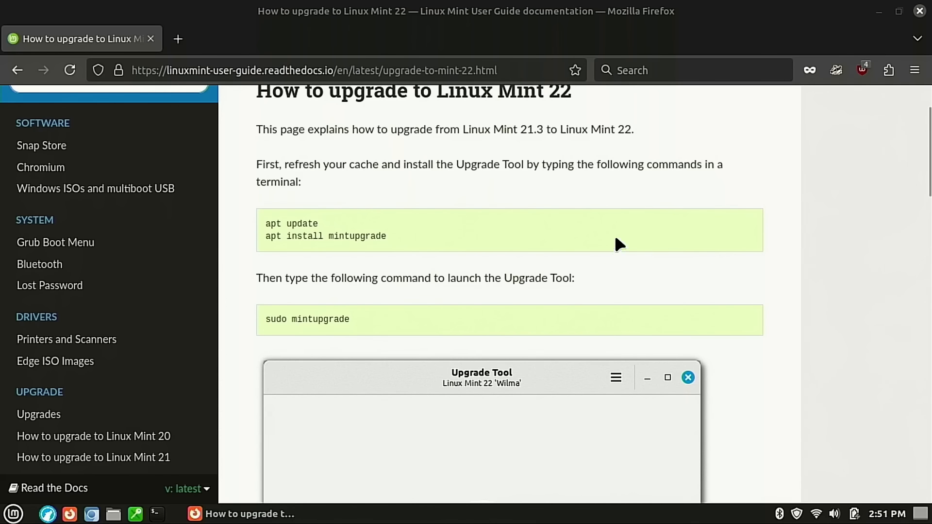
click(13, 514)
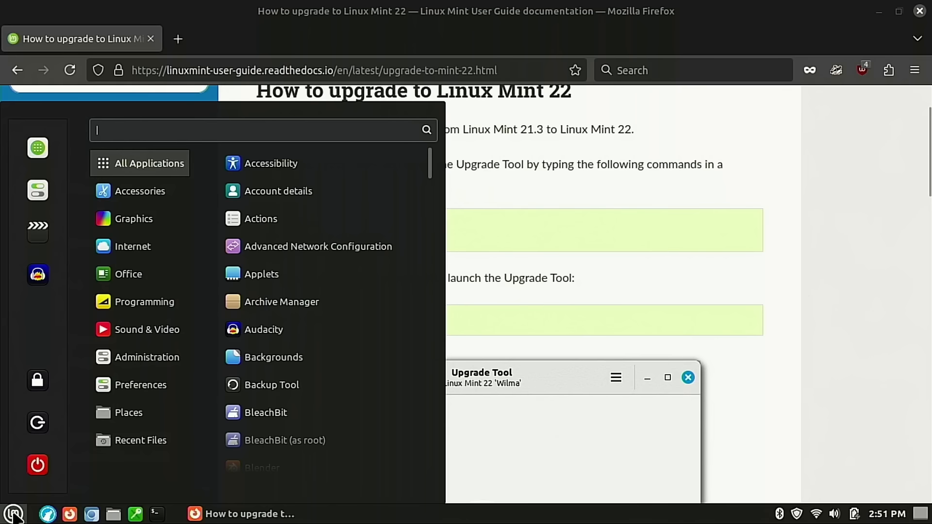
click(37, 147)
click(612, 72)
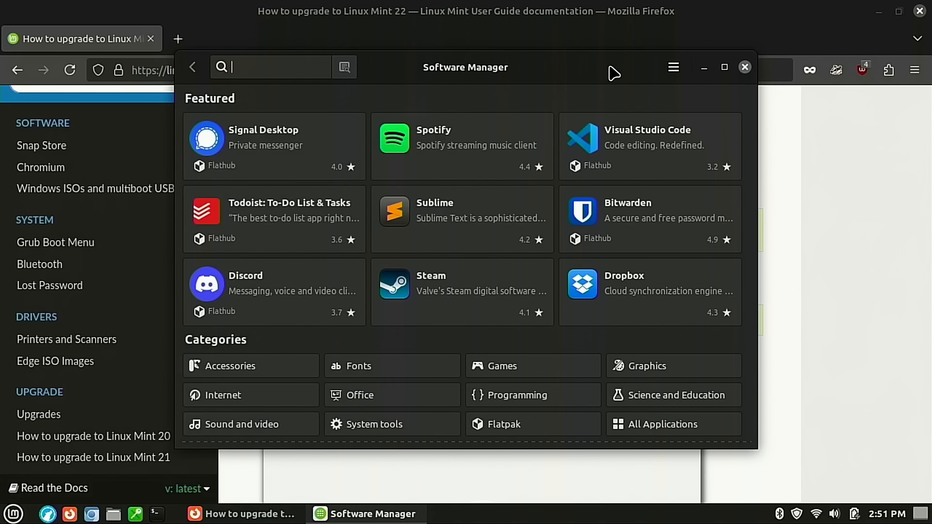
Search the Software Manager for "mintupgrade", view the Mintupgrade package page, and close the Software Manager.
text(m)
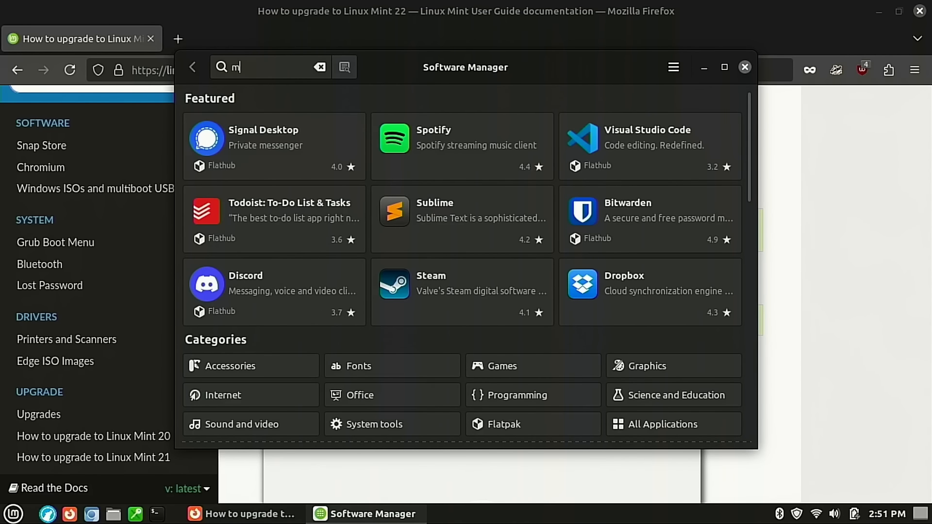
text(intupg)
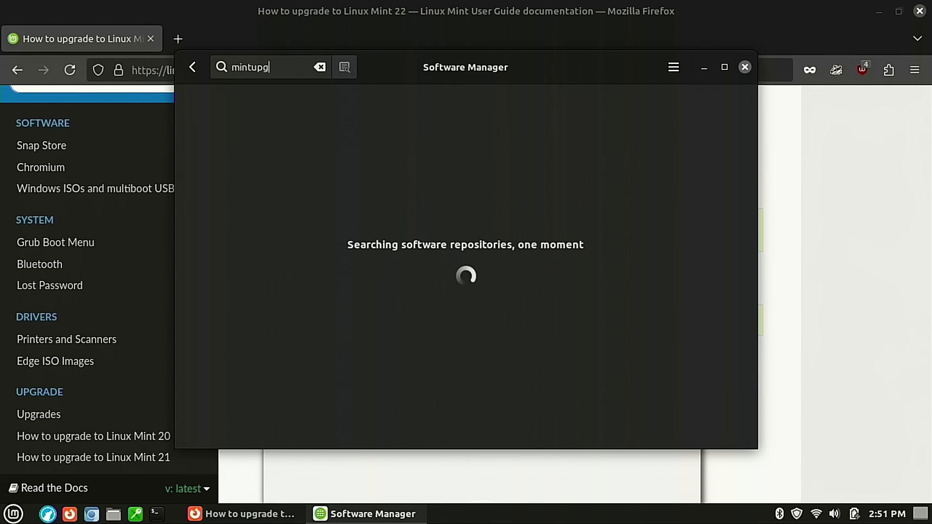
text(rade)
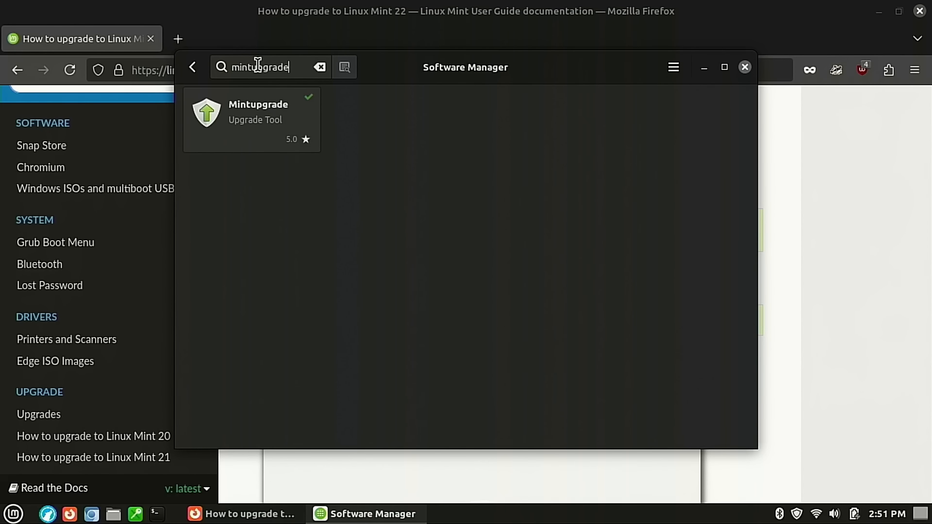
click(254, 117)
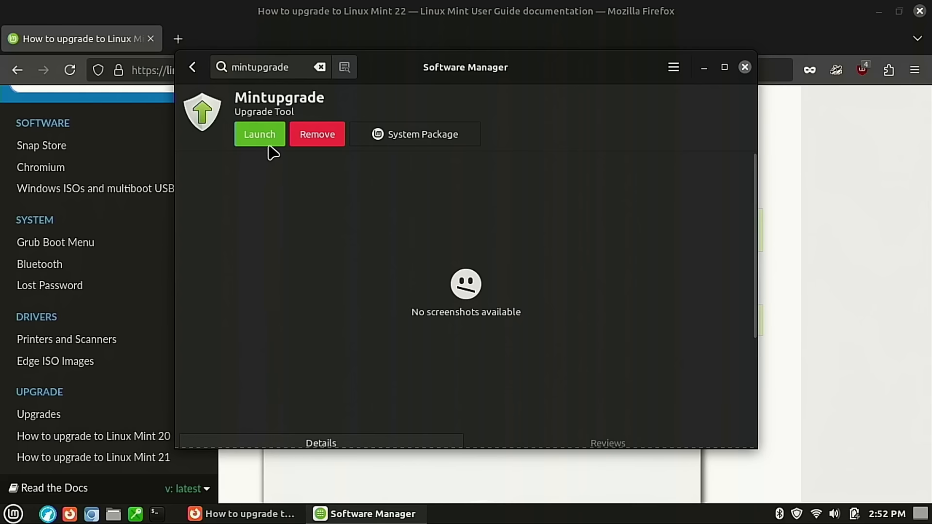
click(746, 66)
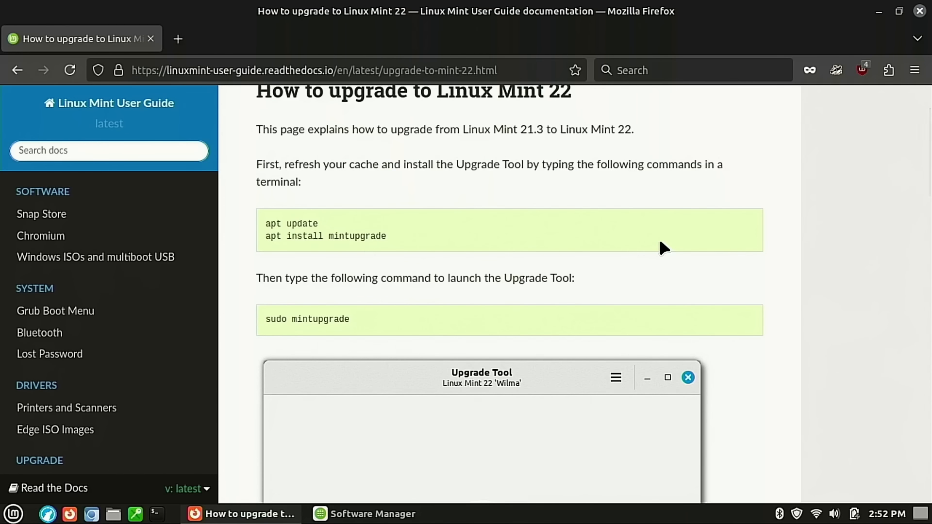
click(406, 515)
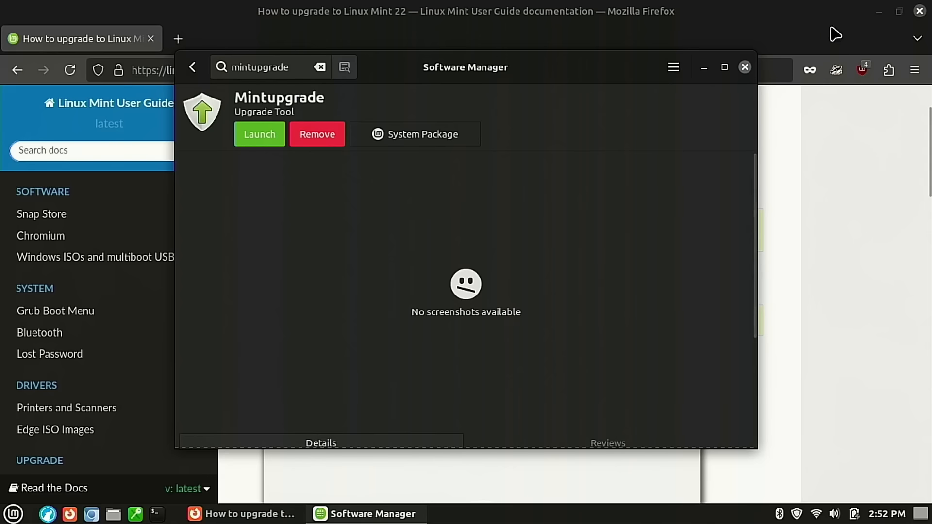
click(744, 68)
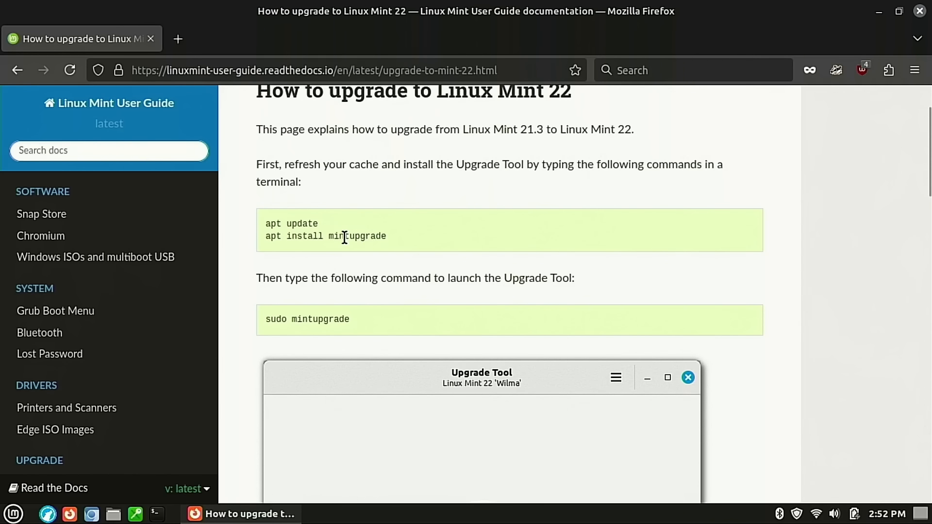
Search the installed applications for "mintu", clear the search, and return to the upgrade guide.
key(super)
text(mi)
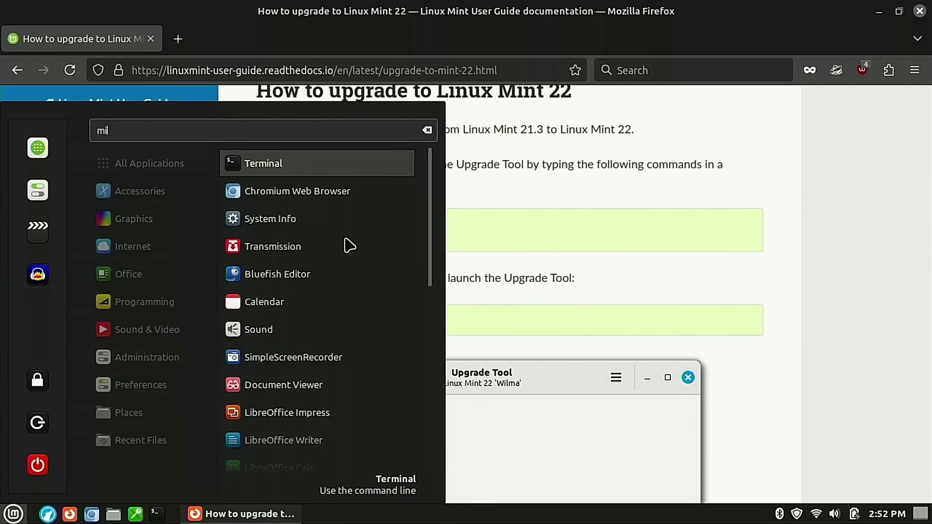
text(ntu)
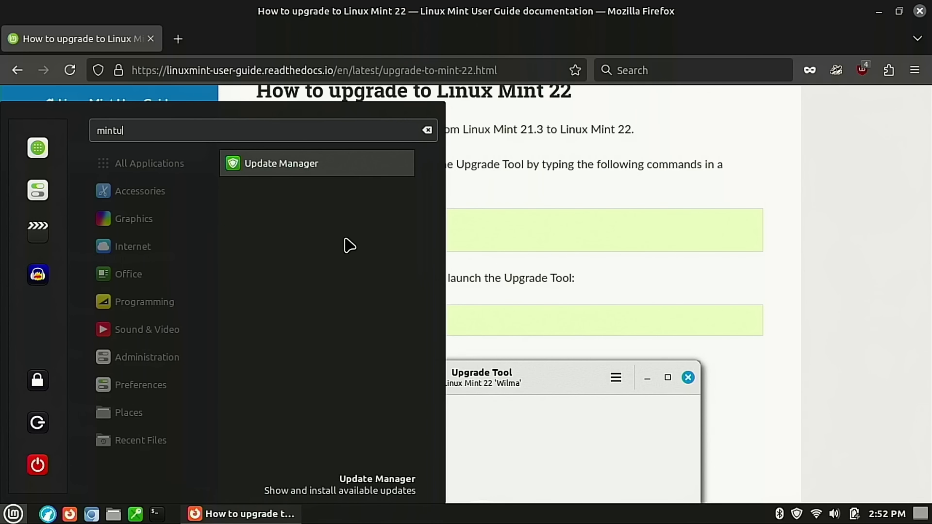
key(BackSpace)
key(BackSpace)
key(BackSpace)
key(BackSpace)
key(BackSpace)
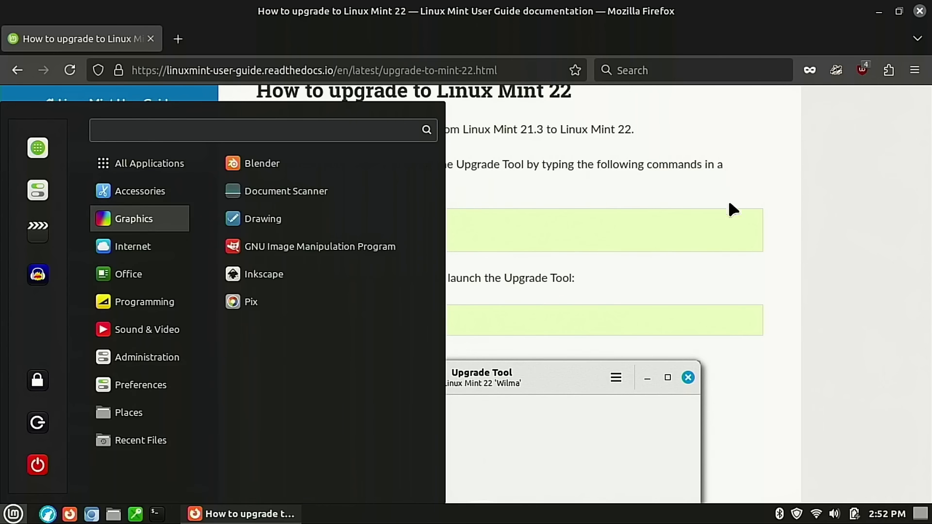
click(792, 267)
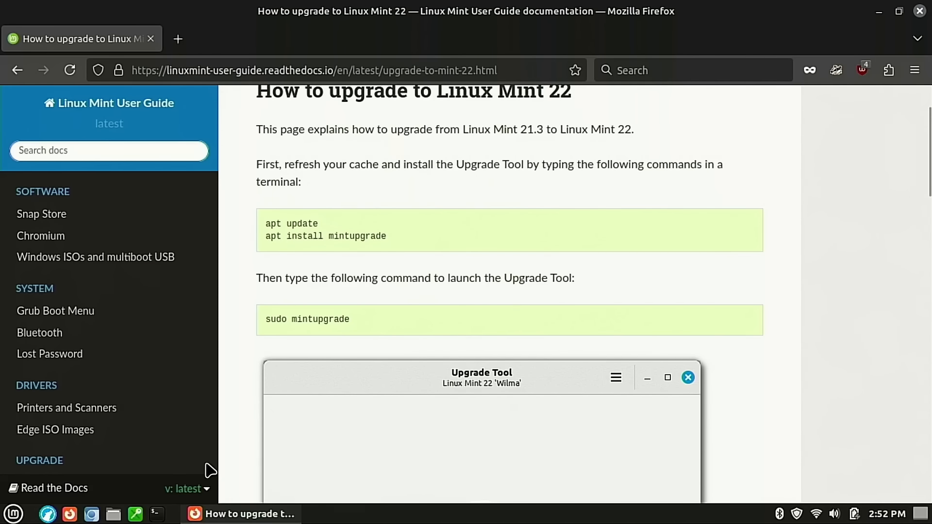
Copy the "apt install mintupgrade" command from the upgrade guide.
triple_click(348, 236)
right_click(346, 239)
click(397, 251)
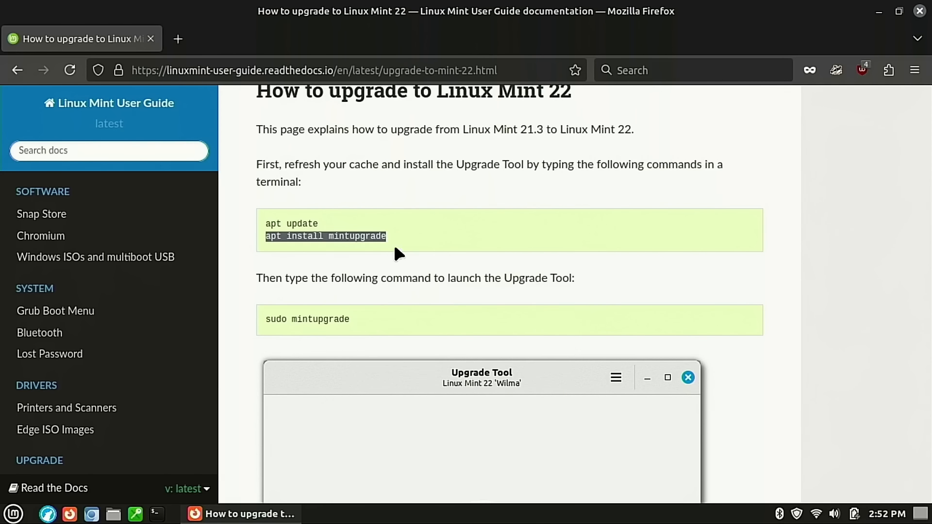
Copy the "apt update" command from the upgrade guide and paste it into a new terminal.
triple_click(292, 224)
right_click(291, 223)
click(330, 236)
click(158, 514)
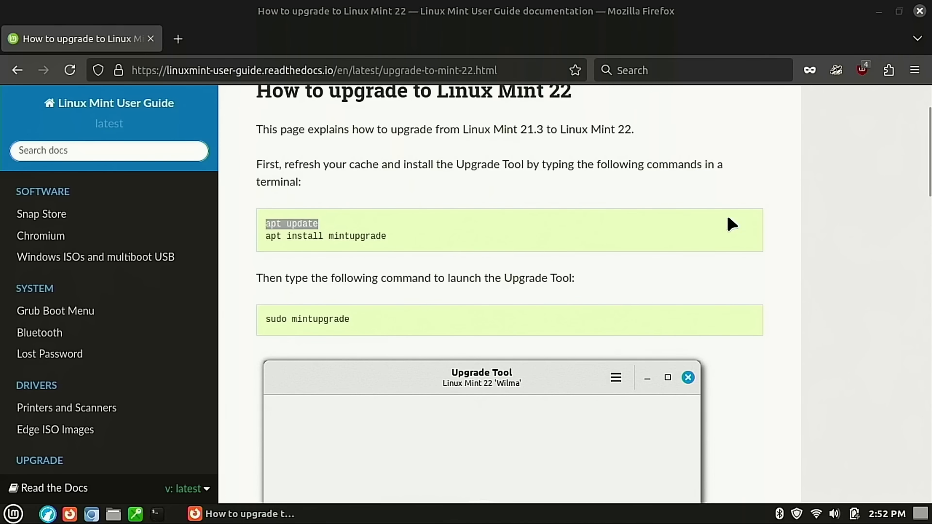
right_click(284, 128)
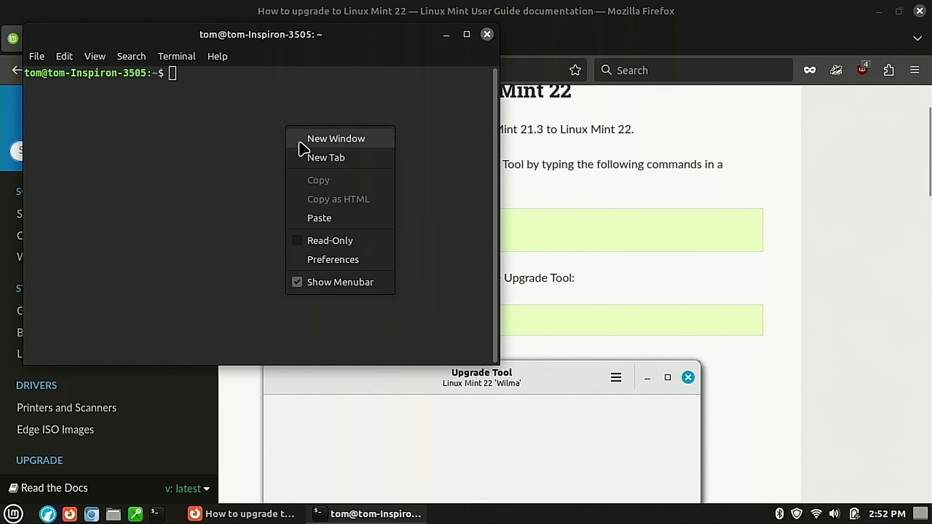
click(325, 218)
Prefix the pasted "apt update" command with "sudo" in the terminal.
key(Left)
key(Left)
key(Left)
key(Left)
key(Left)
key(Left)
key(Left)
key(Left)
key(Left)
key(Left)
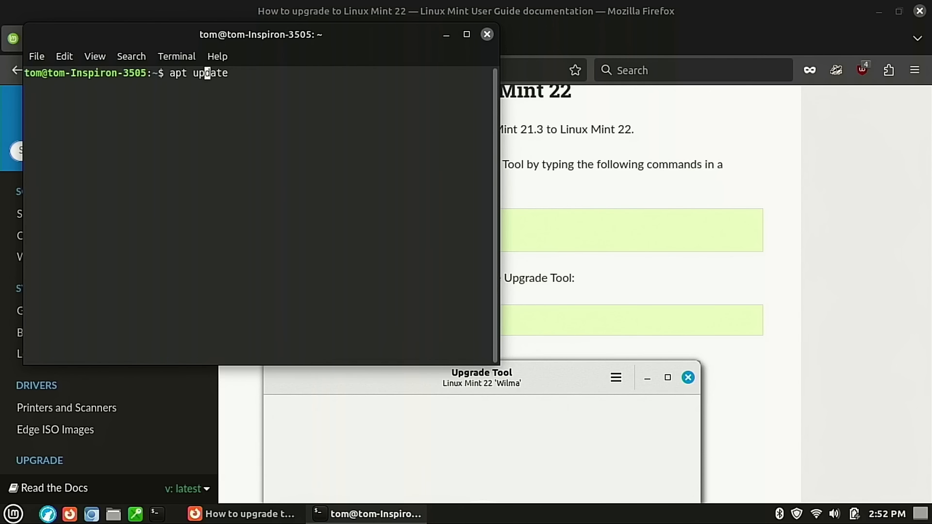
text(sudo)
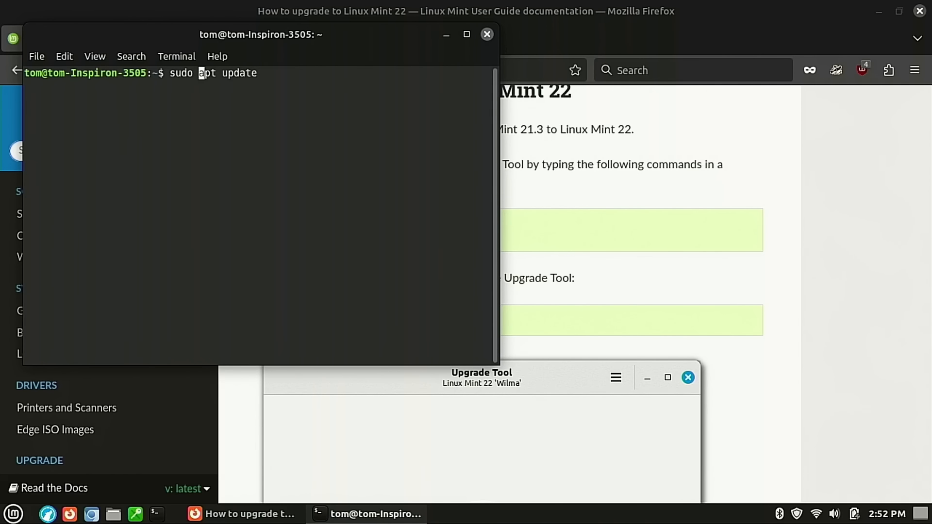
Run "sudo apt update" and authenticate with the account password.
key(Right)
key(Right)
key(Right)
key(Right)
key(Right)
key(Right)
key(Right)
key(Right)
key(Right)
key(Right)
key(Return)
text(*****)
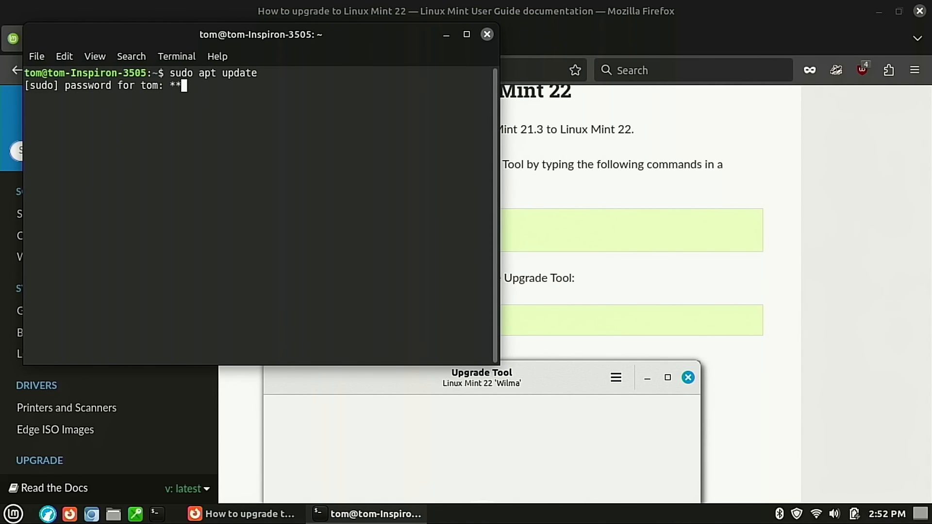
text(*****)
key(Return)
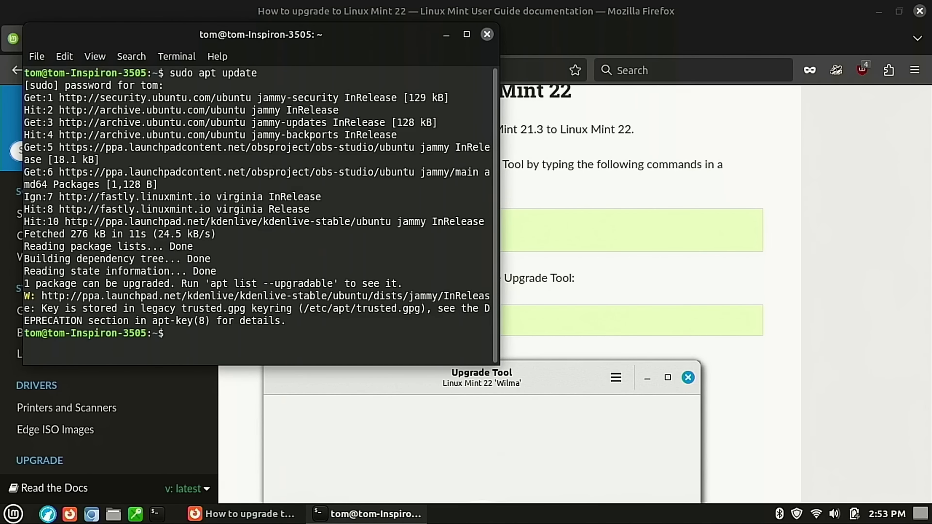
Copy the "apt install mintupgrade" command from the upgrade guide and run it with sudo in the terminal.
click(595, 24)
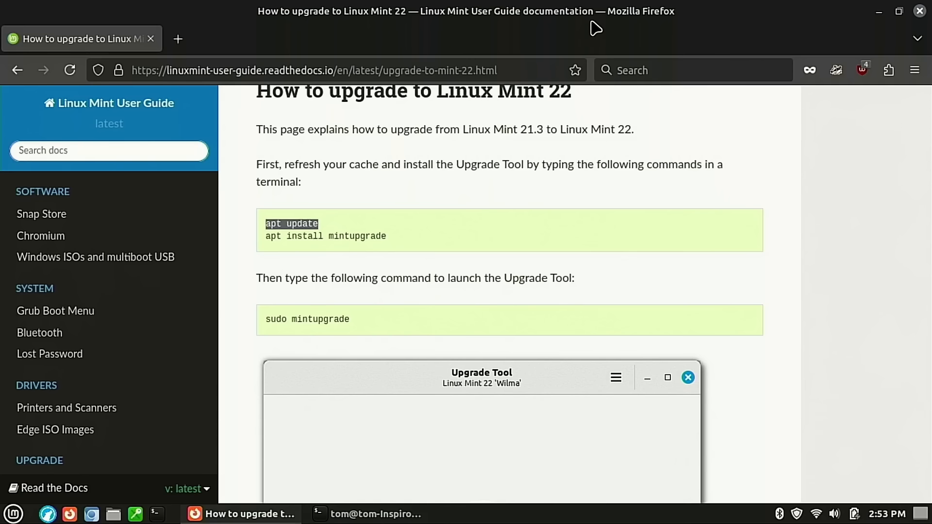
triple_click(353, 233)
right_click(353, 233)
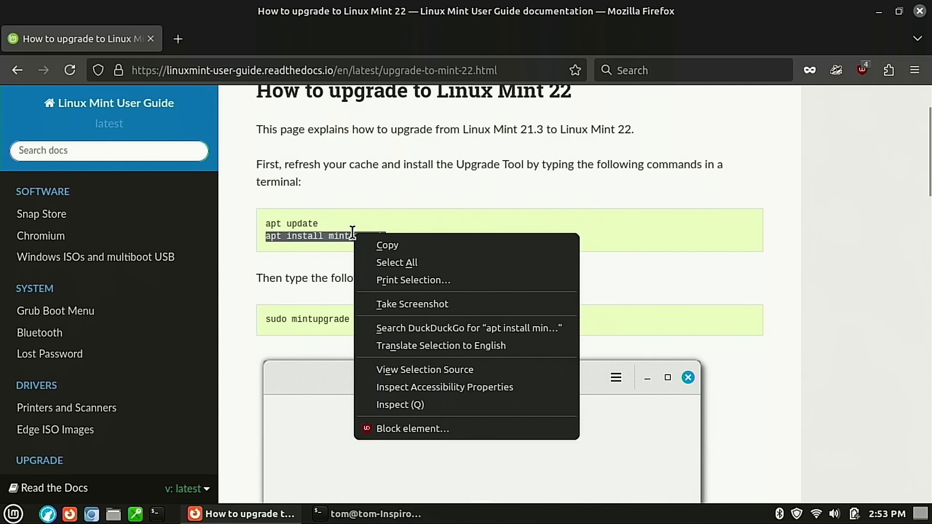
click(384, 244)
click(358, 515)
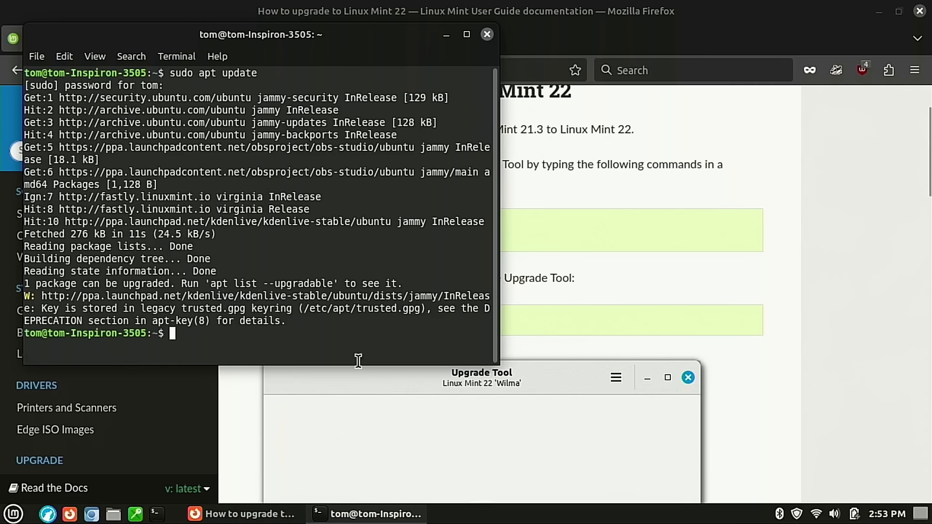
text(sudo)
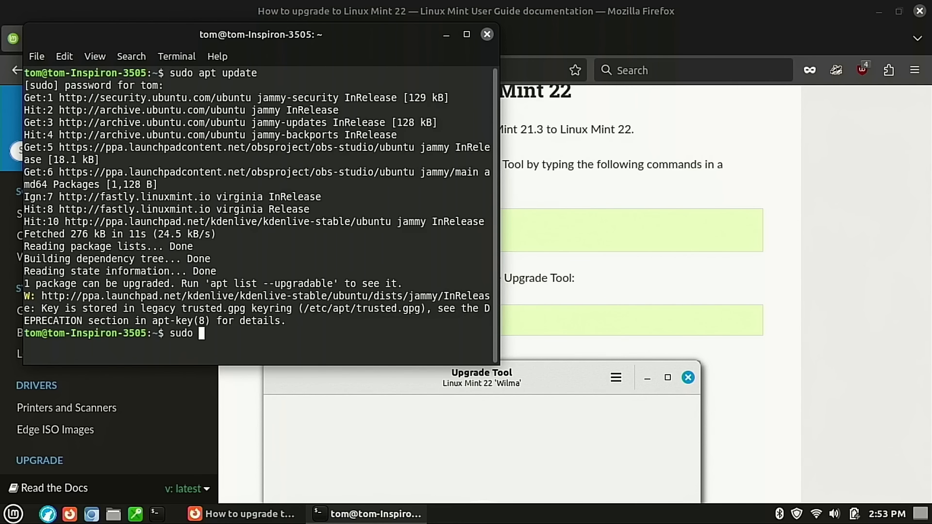
key(ctrl+shift+v)
key(Return)
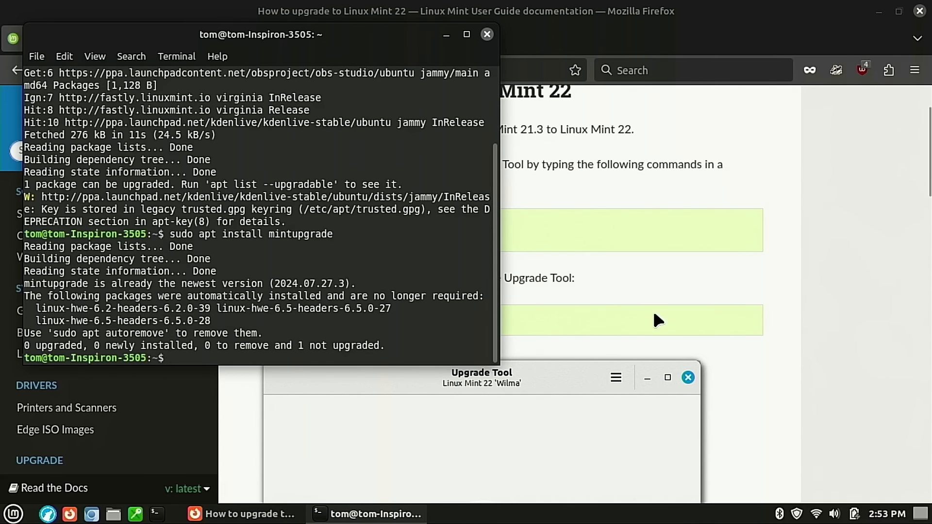
Copy the "sudo mintupgrade" command from the upgrade guide and run it in the terminal to launch the Upgrade Tool.
click(610, 332)
triple_click(324, 321)
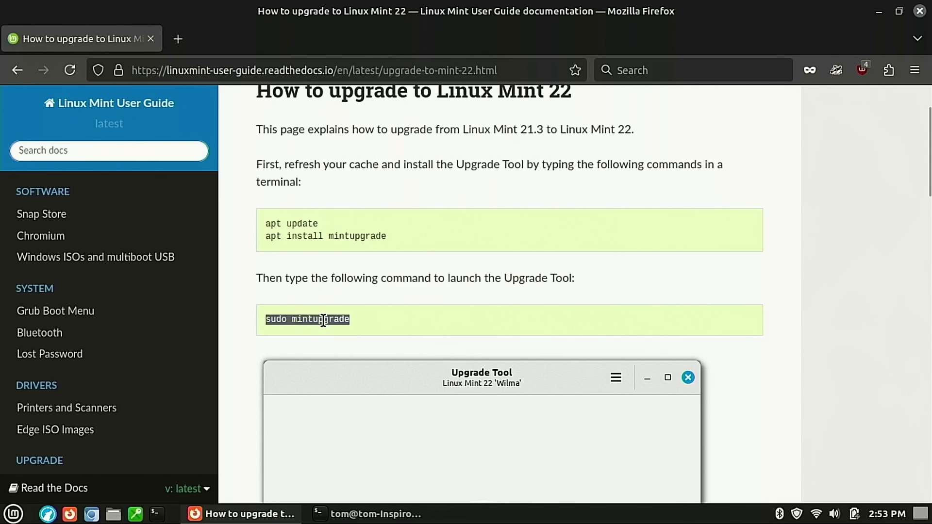
right_click(324, 320)
click(458, 128)
click(369, 513)
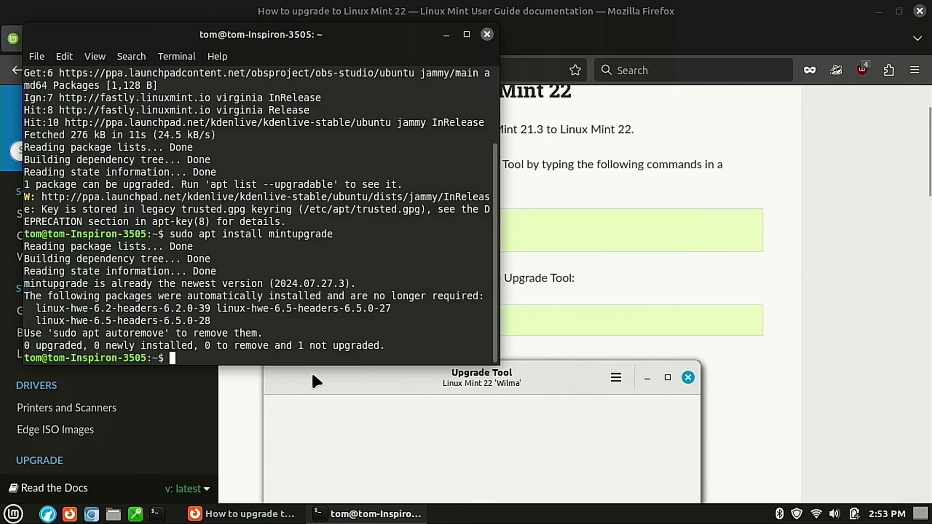
middle_click(285, 358)
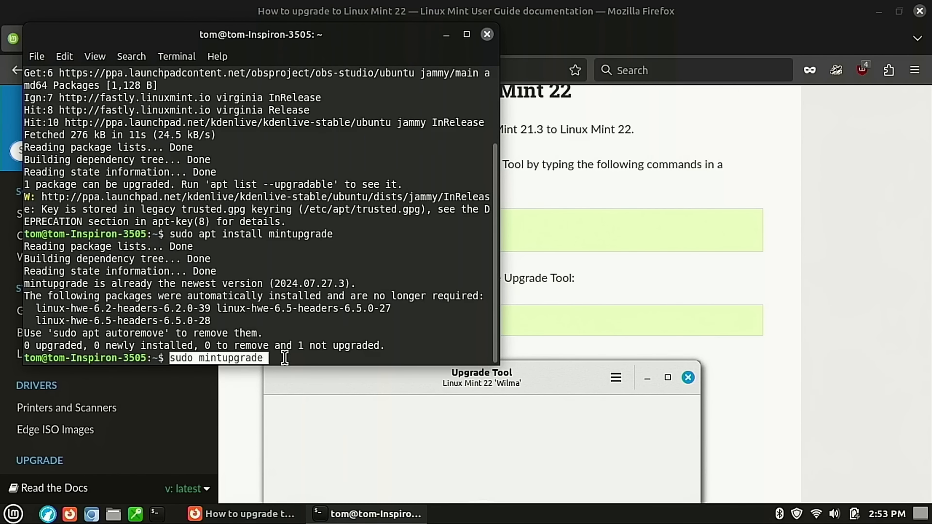
key(Return)
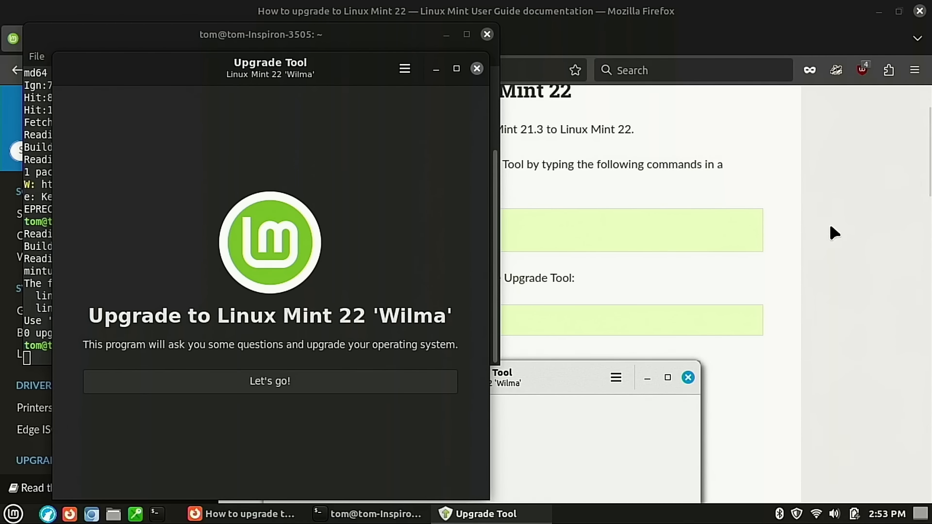
Read the rest of the upgrade guide in Firefox, including the post-upgrade commands, Troubleshooting, Notes and Alternatives sections.
click(839, 203)
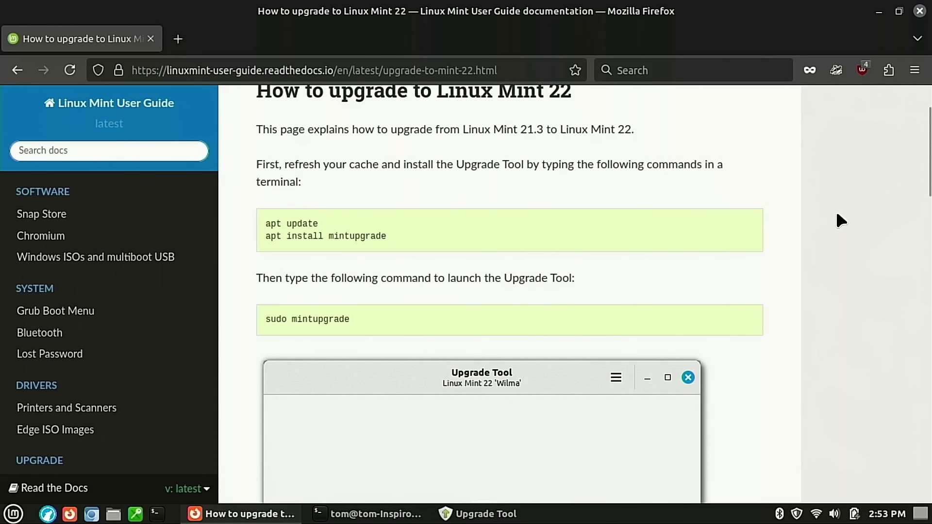
scroll(836, 214, down, 10)
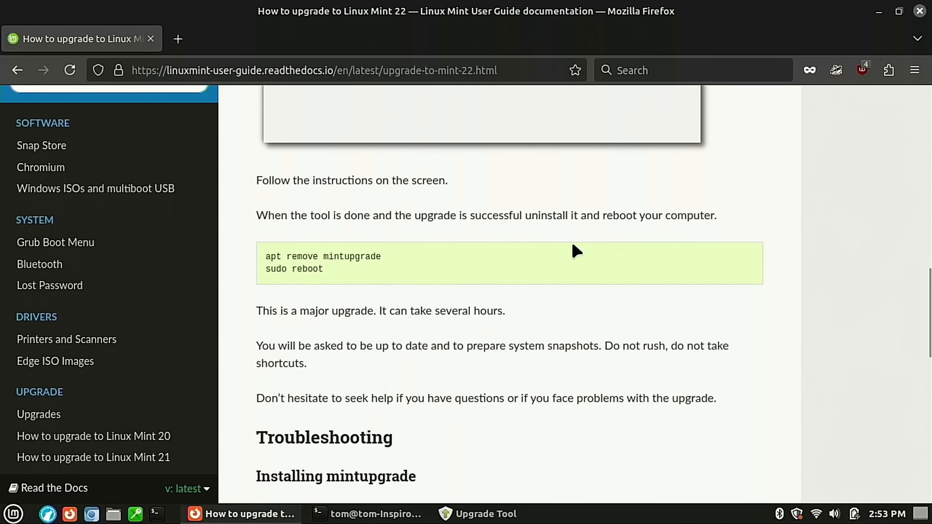
scroll(407, 321, down, 3)
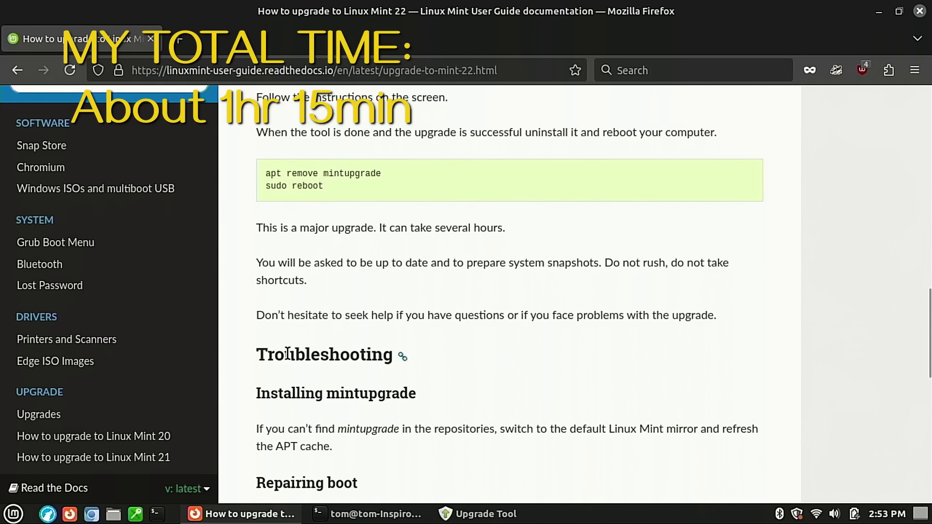
scroll(387, 340, down, 9)
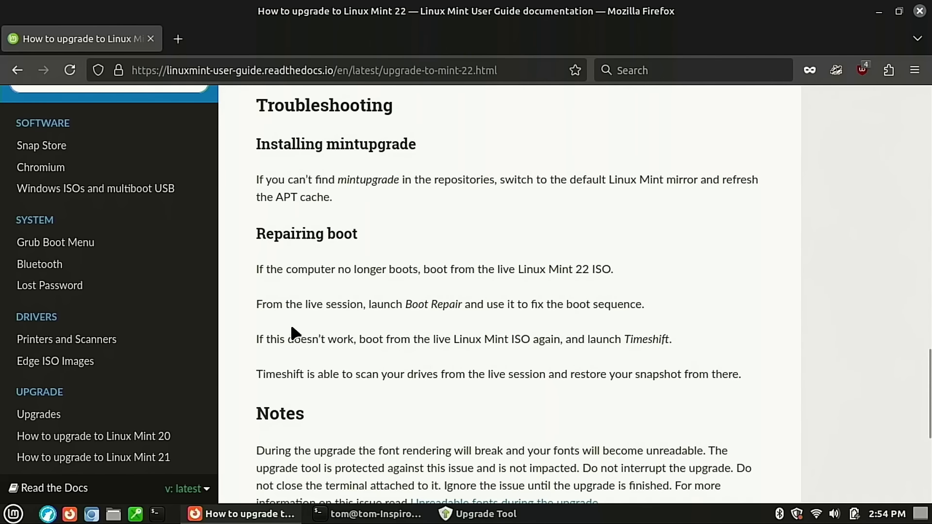
scroll(364, 309, up, 3)
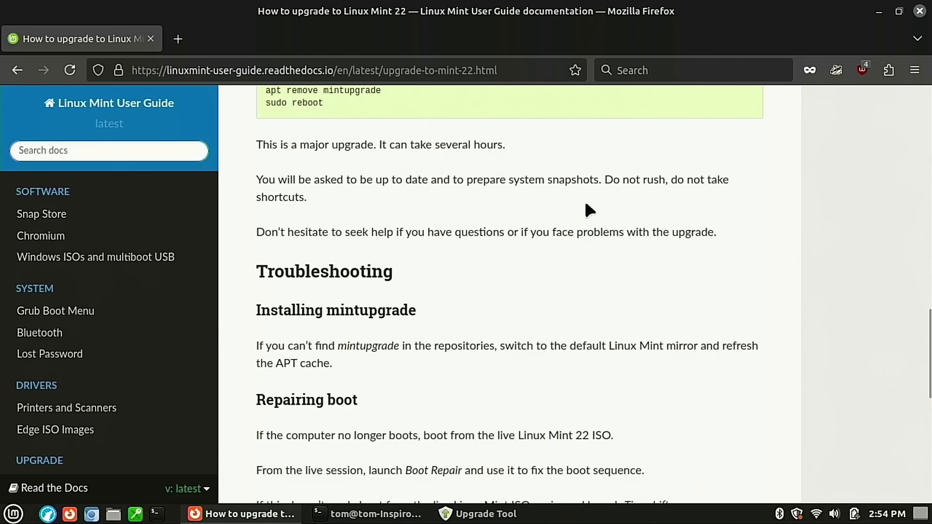
scroll(422, 201, down, 5)
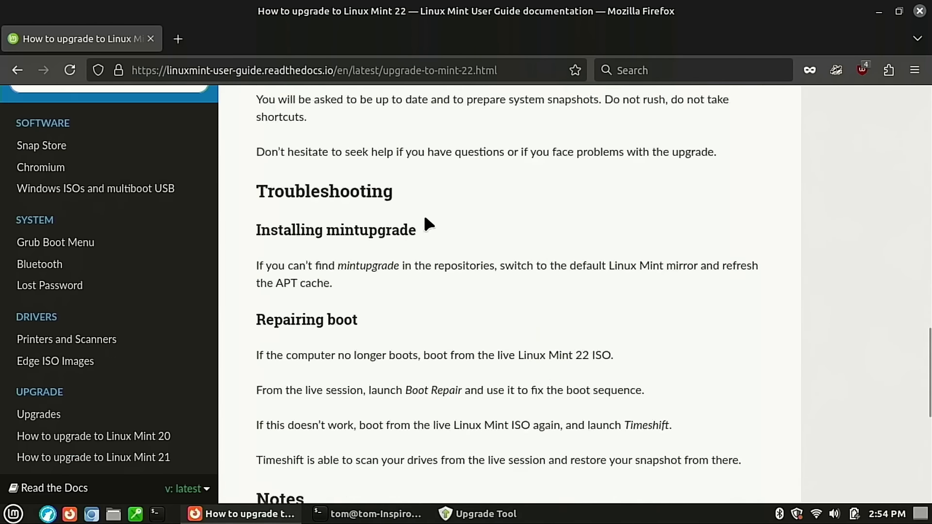
scroll(424, 220, down, 3)
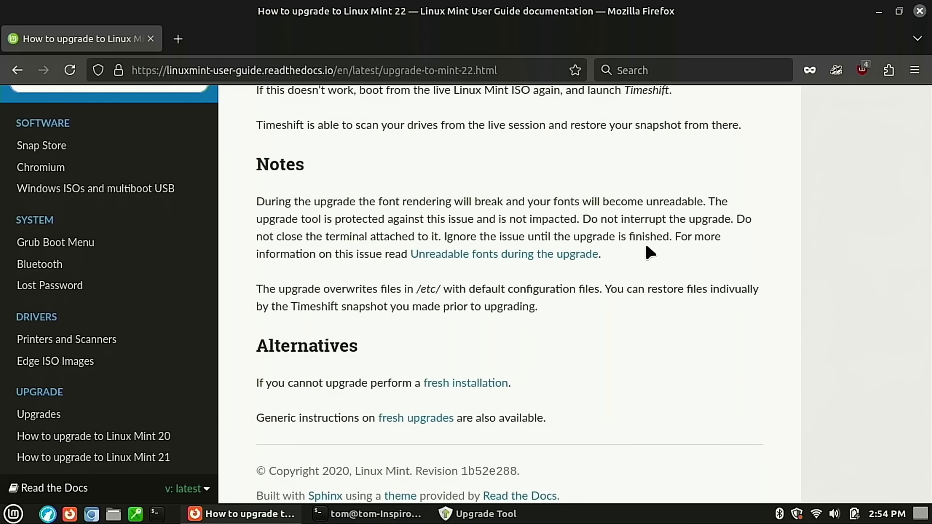
Switch to the Upgrade Tool, maximize its window, and open its upgrade requirements settings.
click(486, 514)
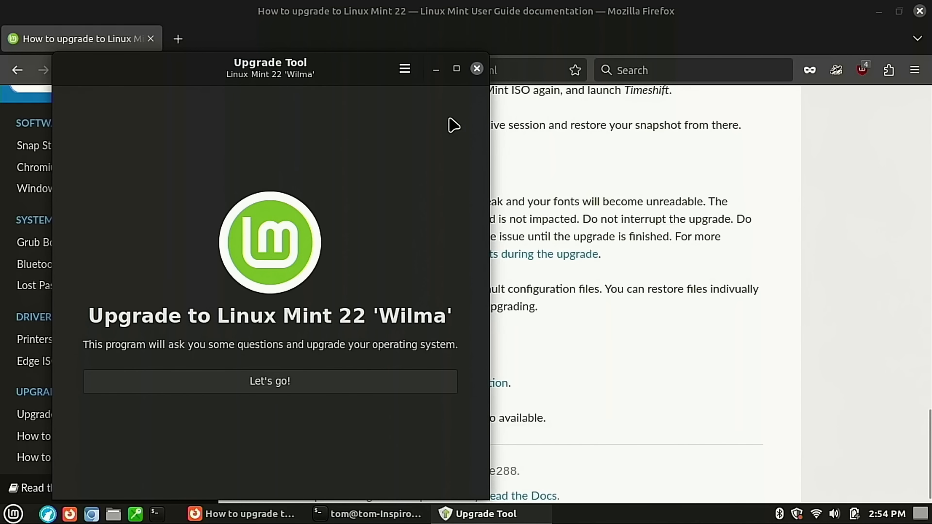
click(456, 68)
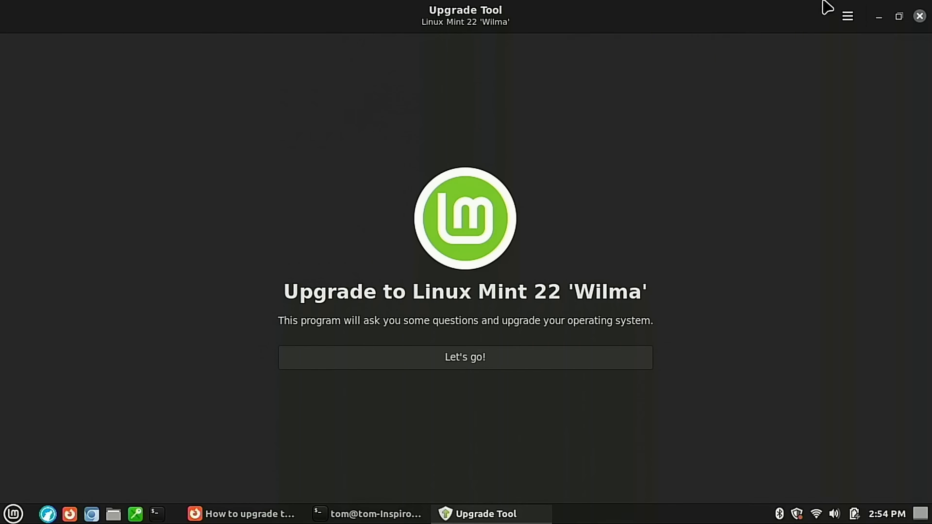
click(848, 17)
click(866, 47)
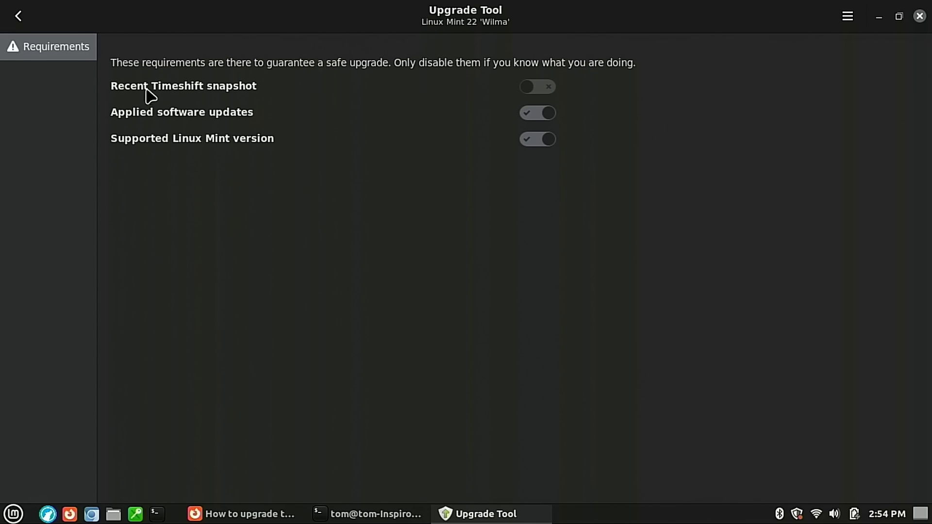
Turn the Recent Timeshift snapshot requirement on and back off.
click(544, 90)
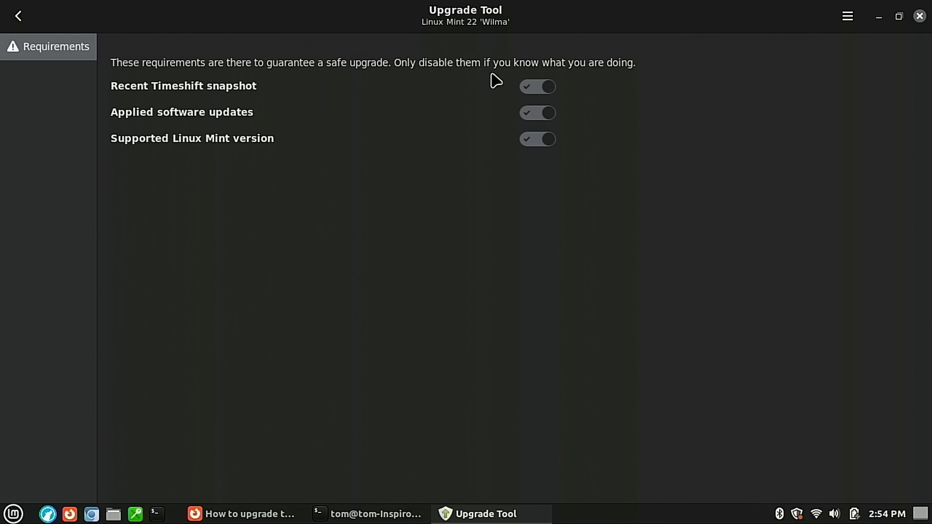
click(544, 90)
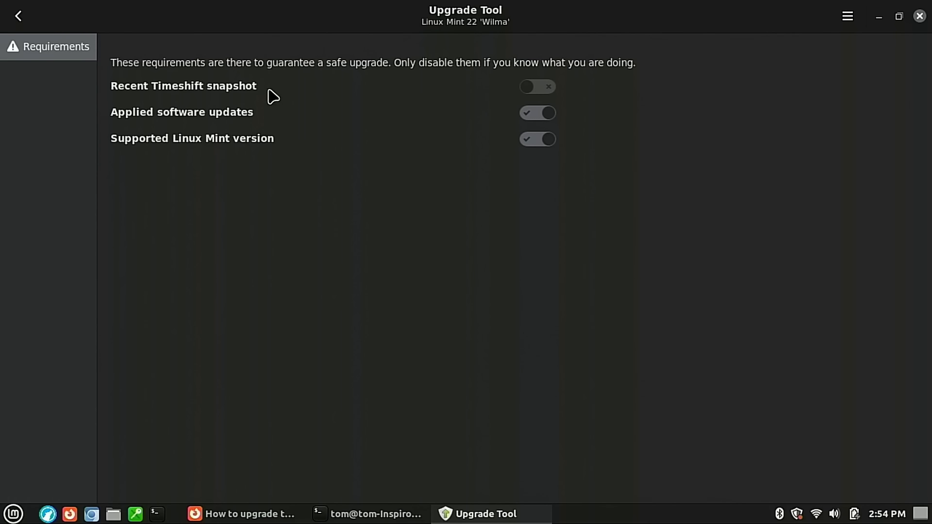
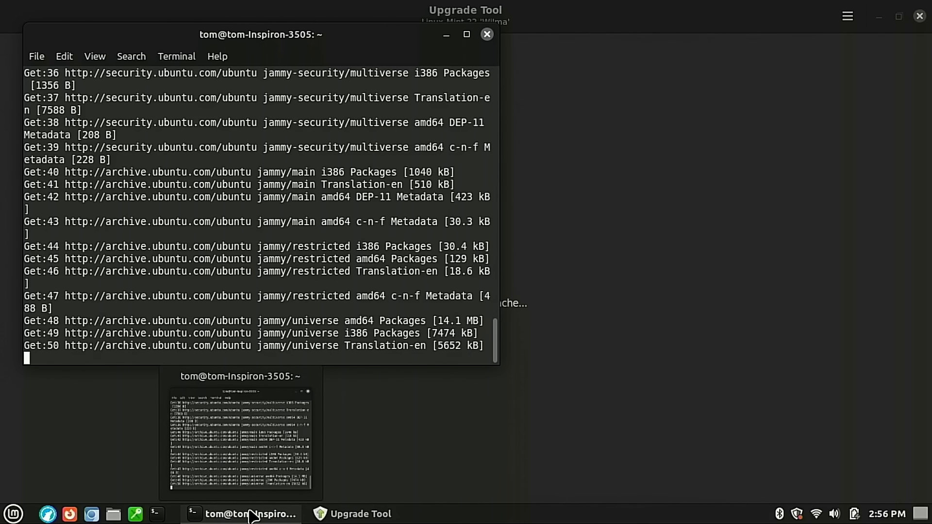
Tile the terminal on the left half of the screen and the Upgrade Tool on the right half.
click(250, 514)
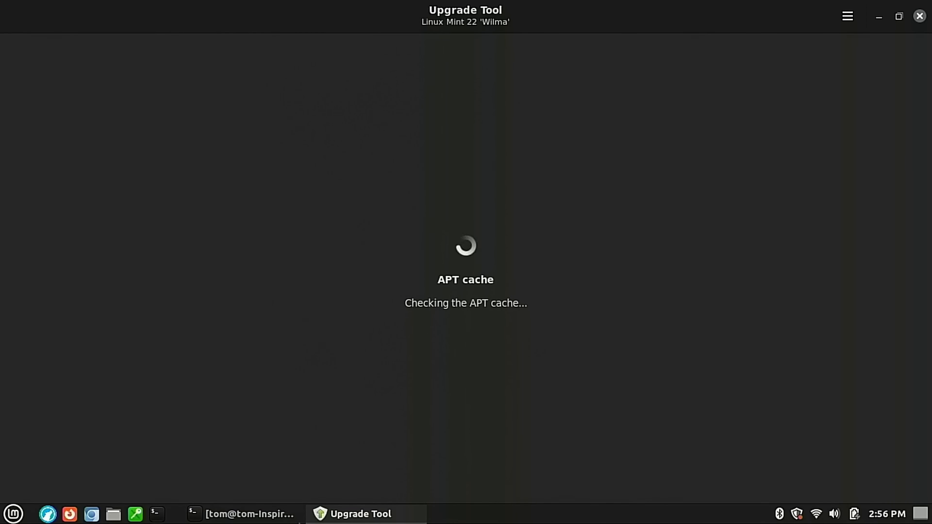
click(272, 514)
drag(362, 28, 1, 311)
click(722, 11)
drag(930, 12, 931, 253)
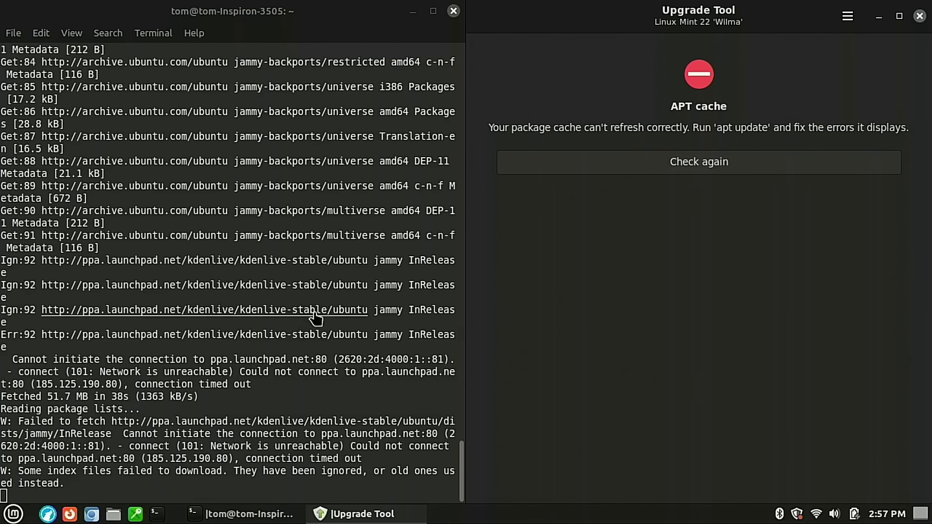
Search the installed applications for "soft", open Software Sources, and authenticate with the account password.
click(12, 515)
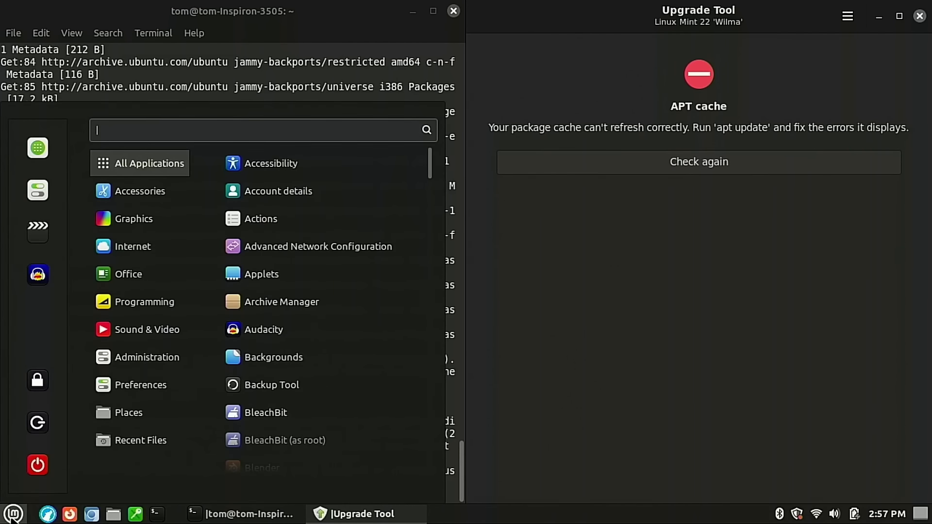
text(soft)
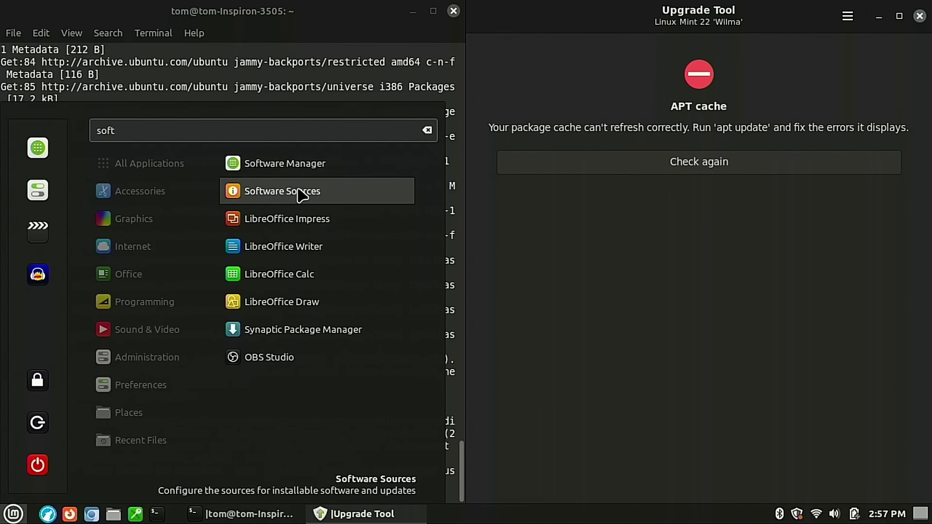
click(303, 191)
text(********)
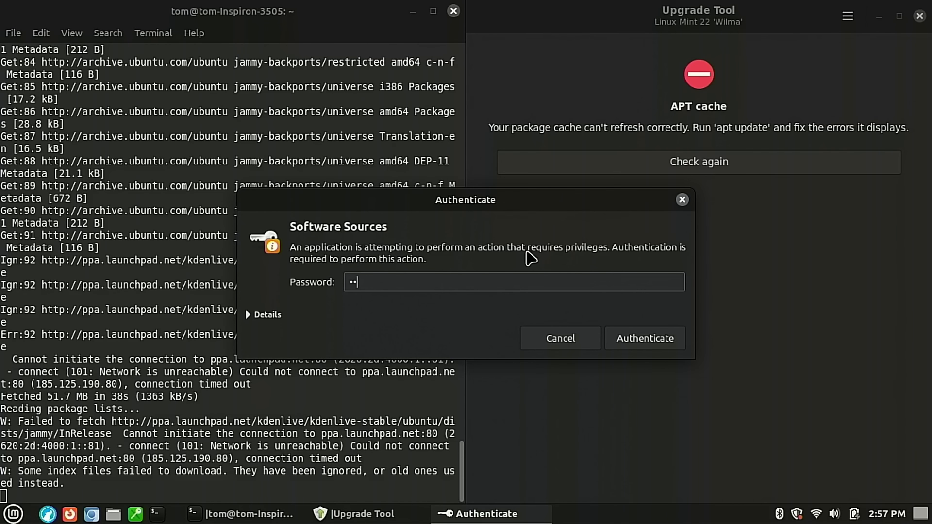
key(Return)
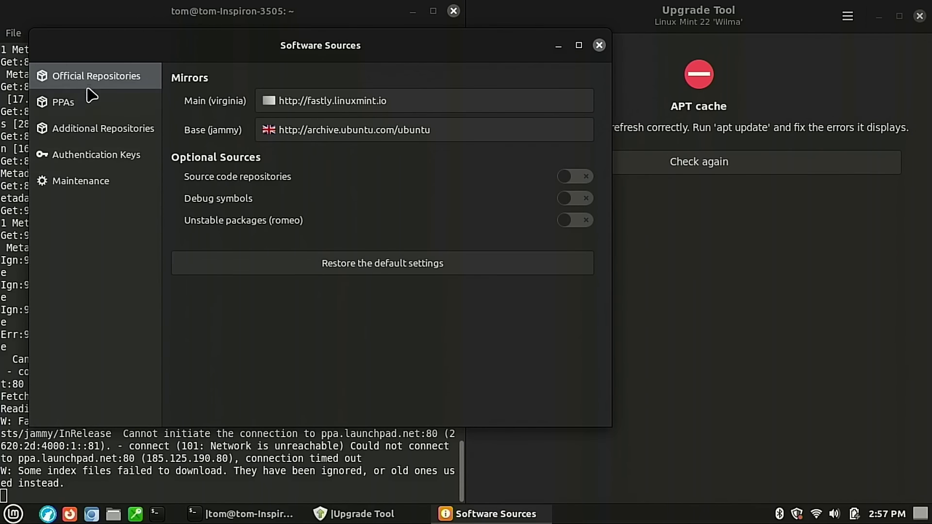
Disable the kdenlive/kdenlive-stable and obsproject/obs-studio PPAs and update the APT cache.
click(80, 102)
click(204, 113)
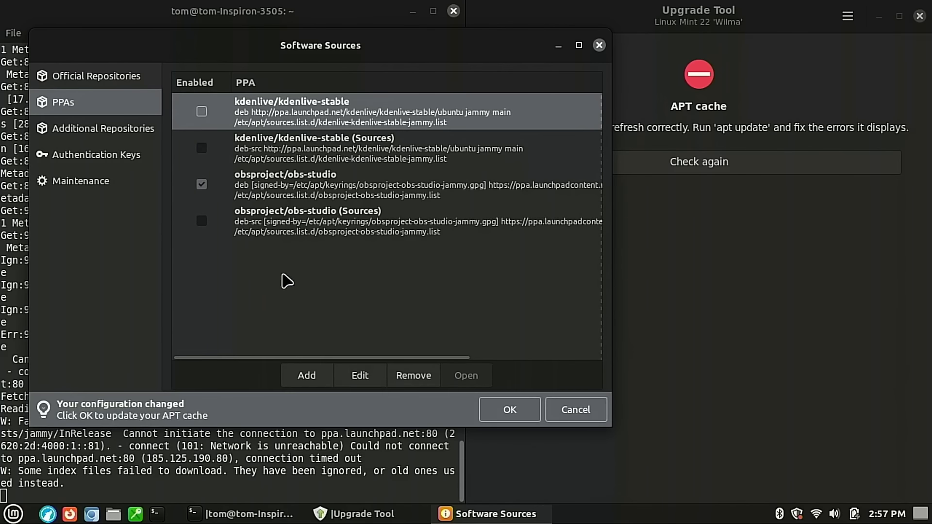
click(204, 188)
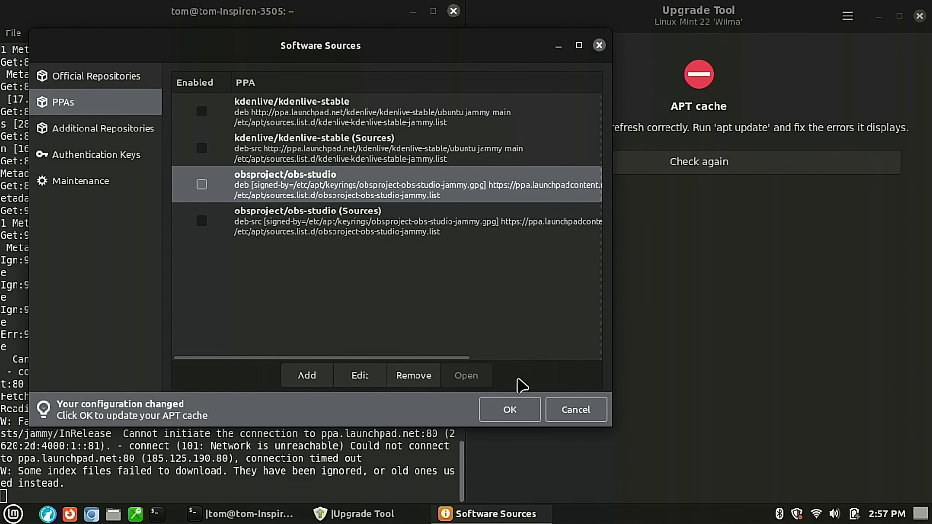
click(508, 409)
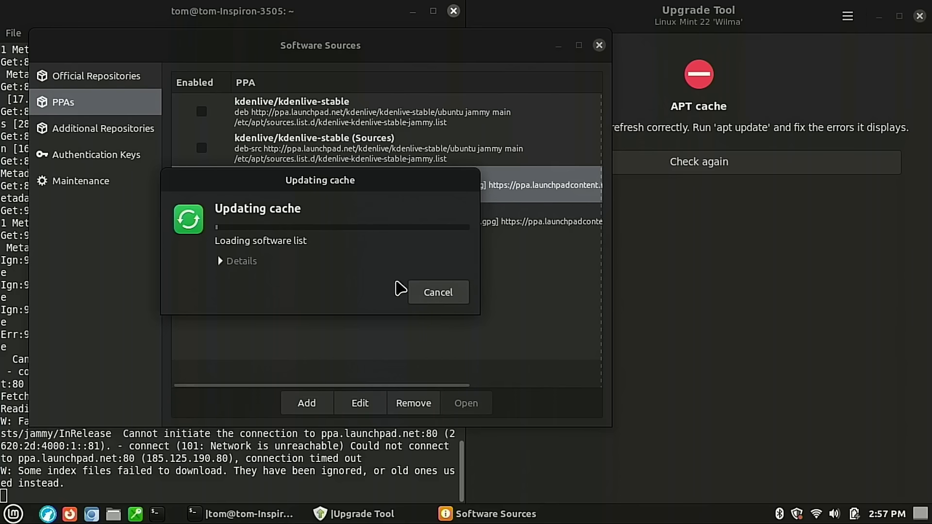
Close Software Sources and the Upgrade Tool, and run sudo apt update in the terminal.
click(221, 267)
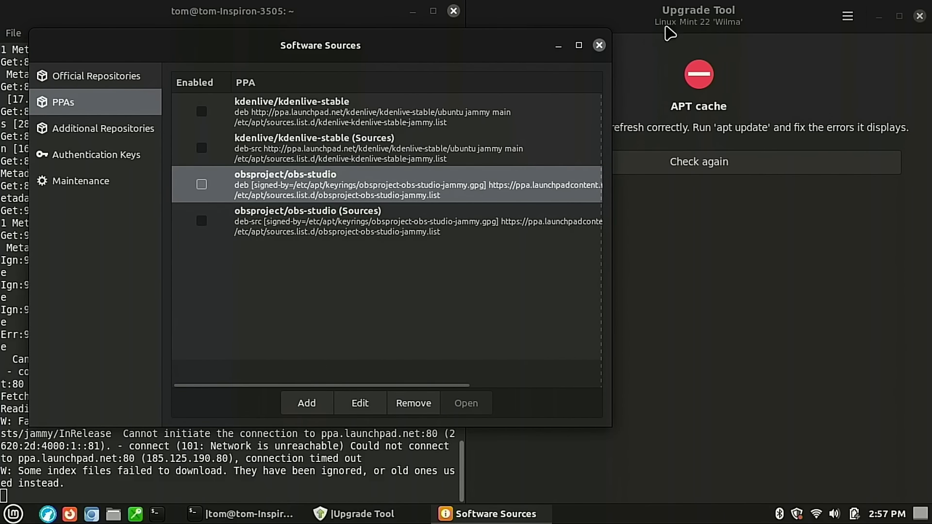
click(599, 45)
click(920, 16)
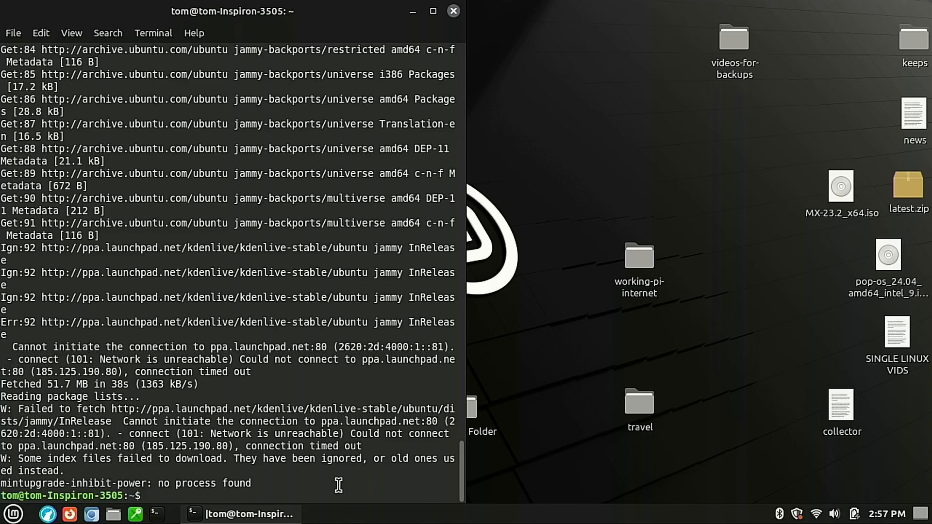
text(sudo apt update)
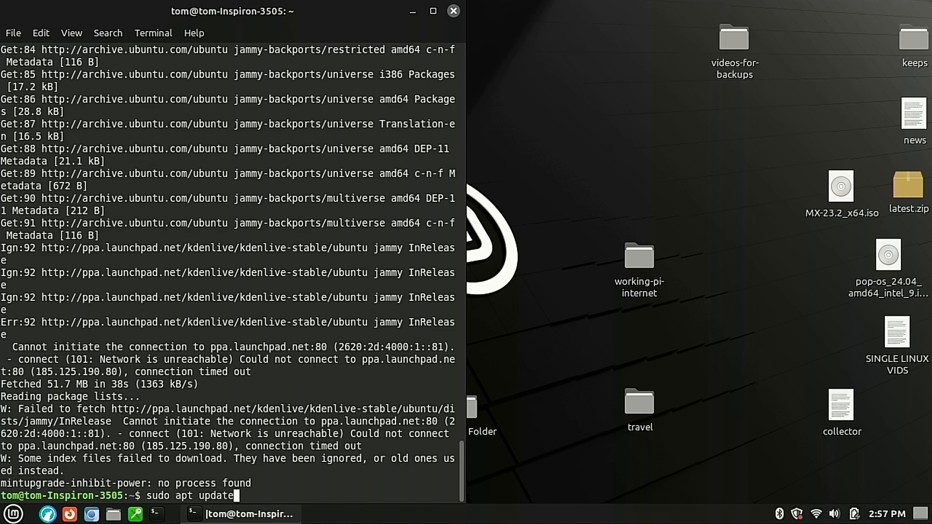
key(Return)
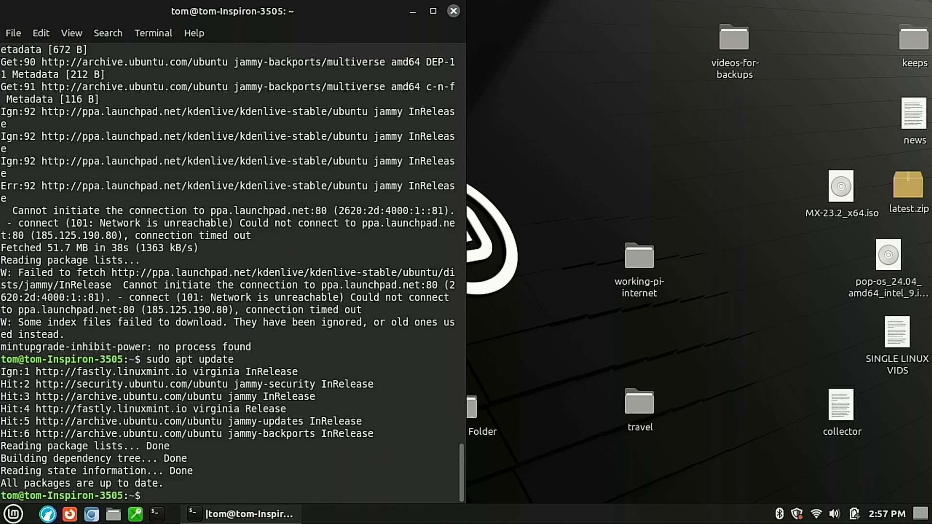
Relaunch the Upgrade Tool with sudo mintupgrade, place it beside the terminal, and start Phase 1: Preparation.
text(mint)
key(BackSpace)
key(BackSpace)
key(BackSpace)
key(BackSpace)
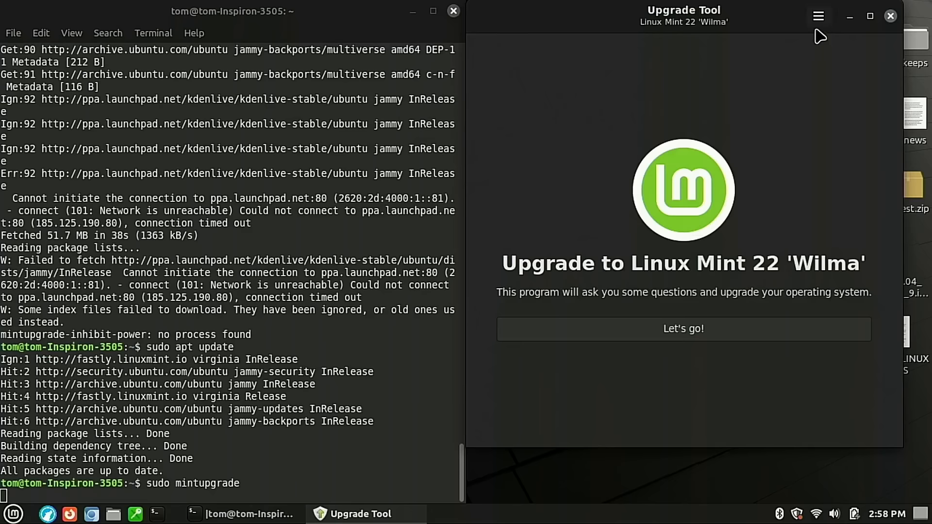
click(750, 330)
drag(748, 12, 931, 80)
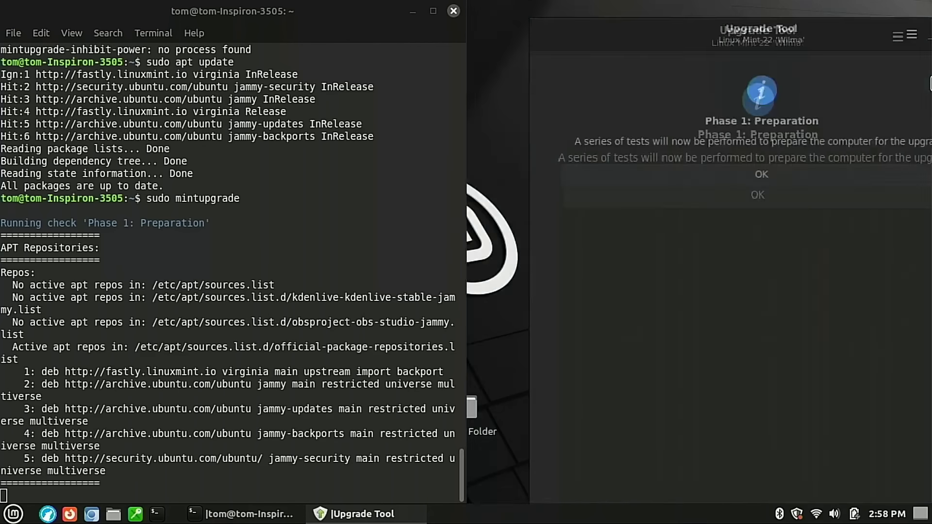
click(733, 163)
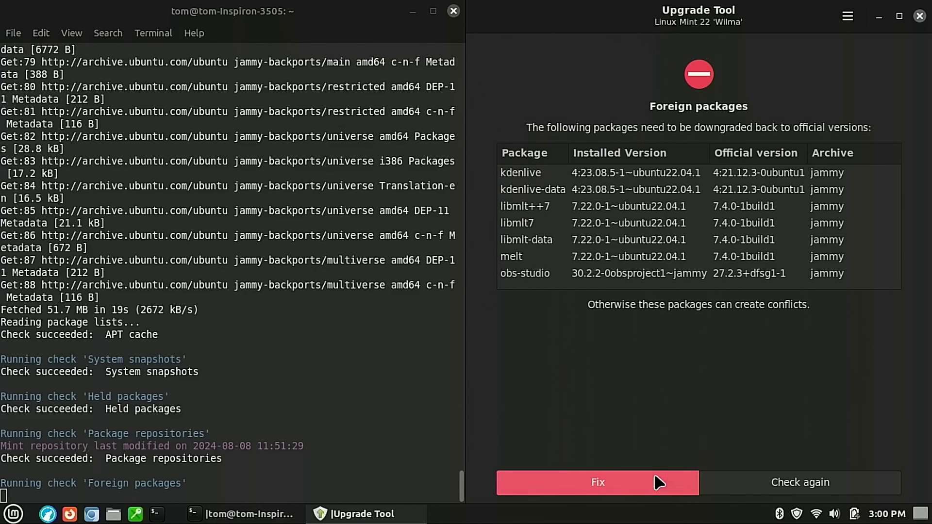
Downgrade the foreign packages to their official versions and start Phase 2: Simulation and download.
click(626, 488)
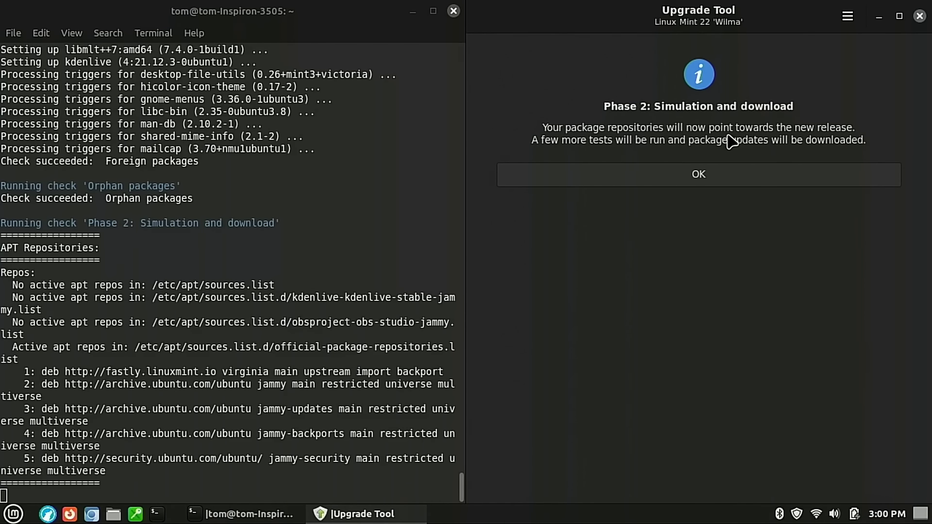
click(704, 178)
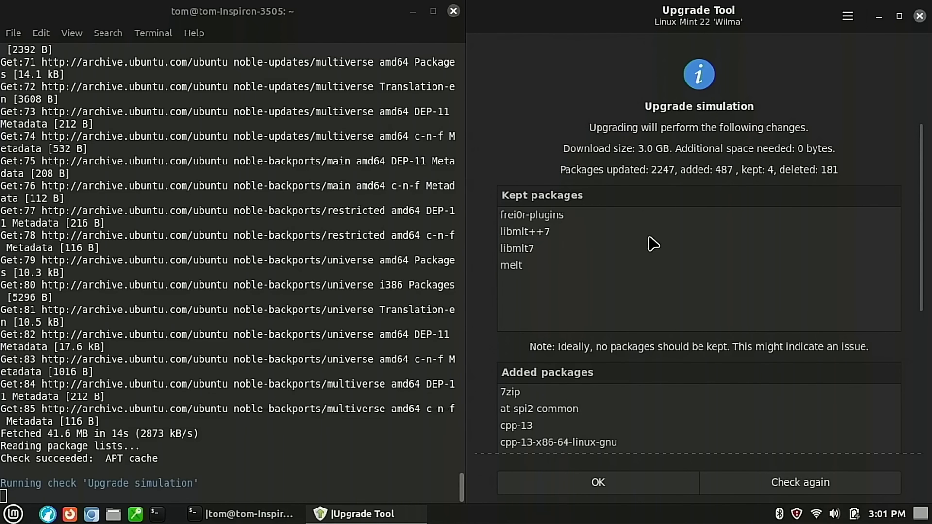
Review the kept and added packages in the upgrade simulation, reading the added list through to its end.
scroll(651, 244, down, 3)
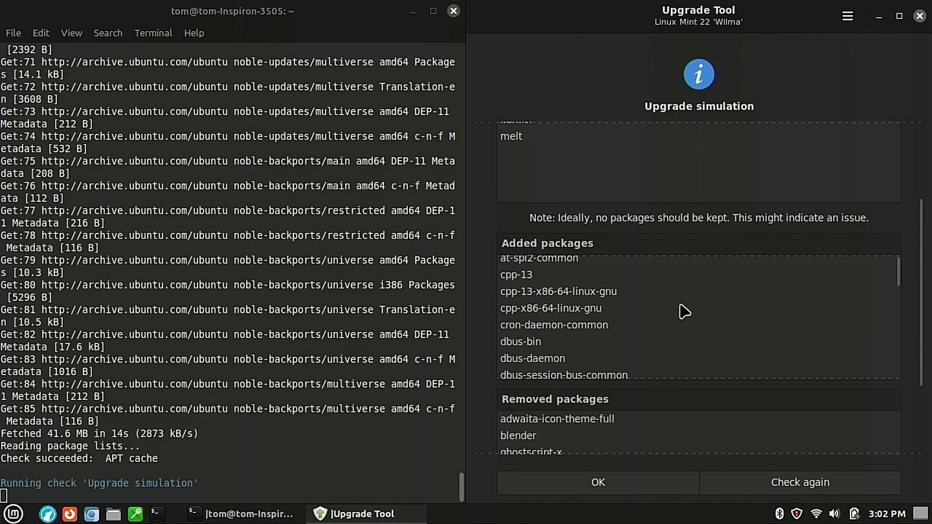
scroll(699, 274, up, 1)
scroll(706, 268, up, 3)
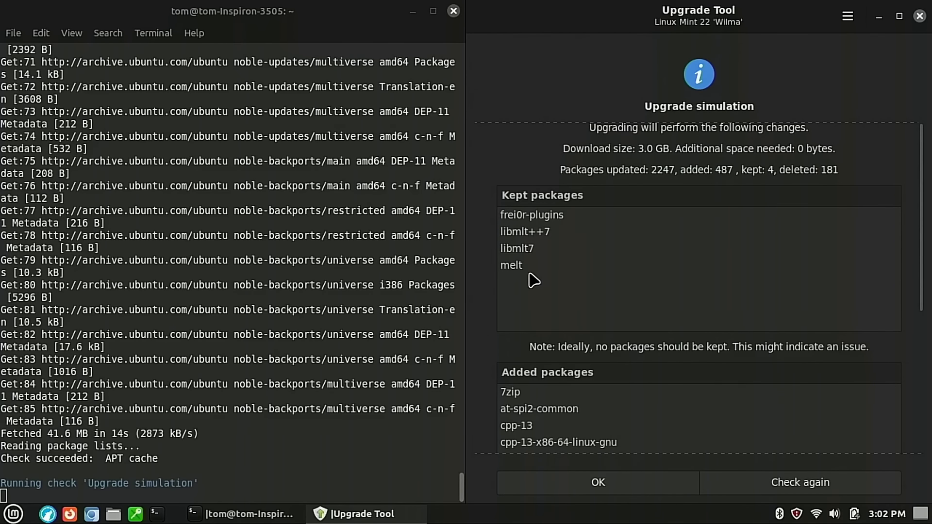
scroll(534, 280, down, 4)
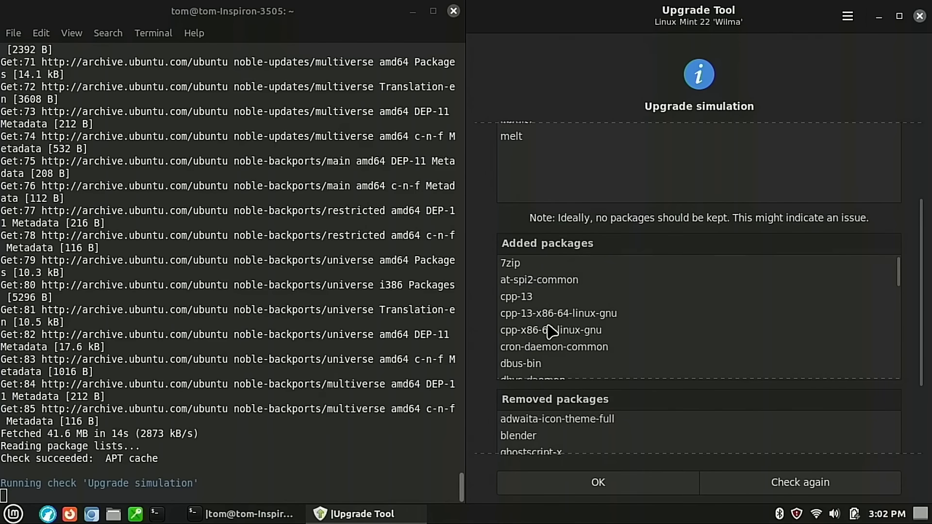
scroll(481, 343, down, 3)
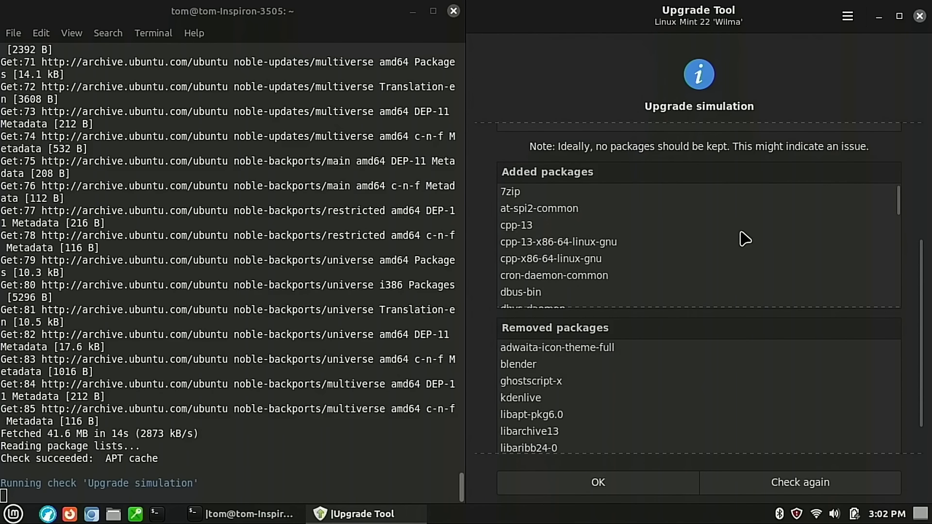
scroll(709, 228, down, 3)
scroll(735, 252, up, 3)
scroll(721, 245, down, 12)
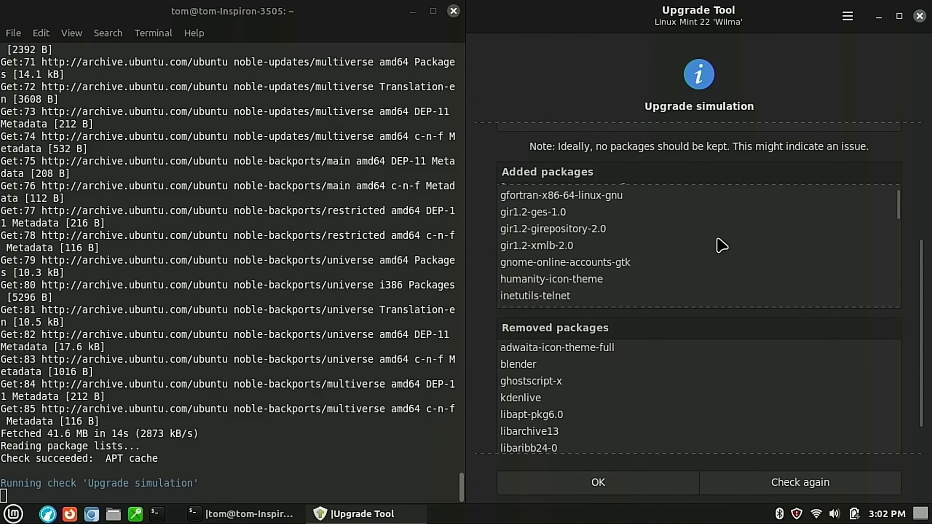
scroll(722, 245, down, 12)
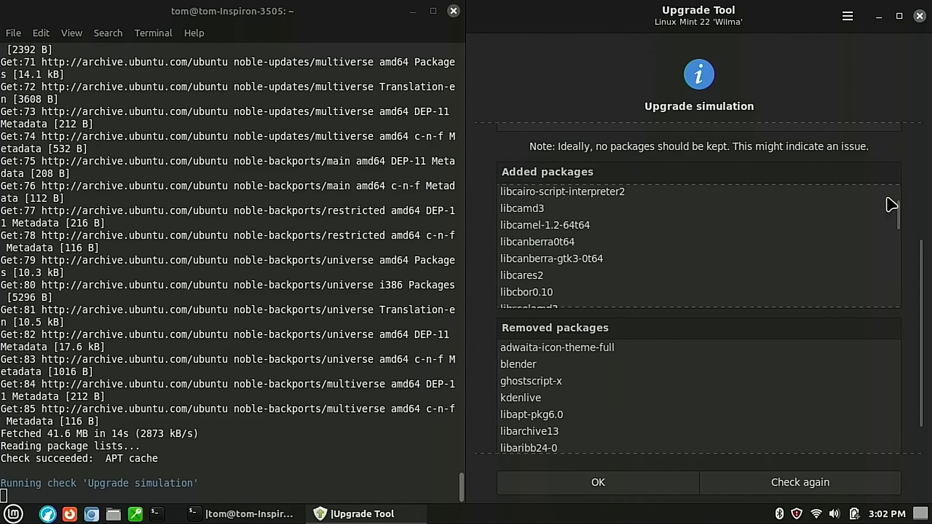
drag(895, 221, 901, 308)
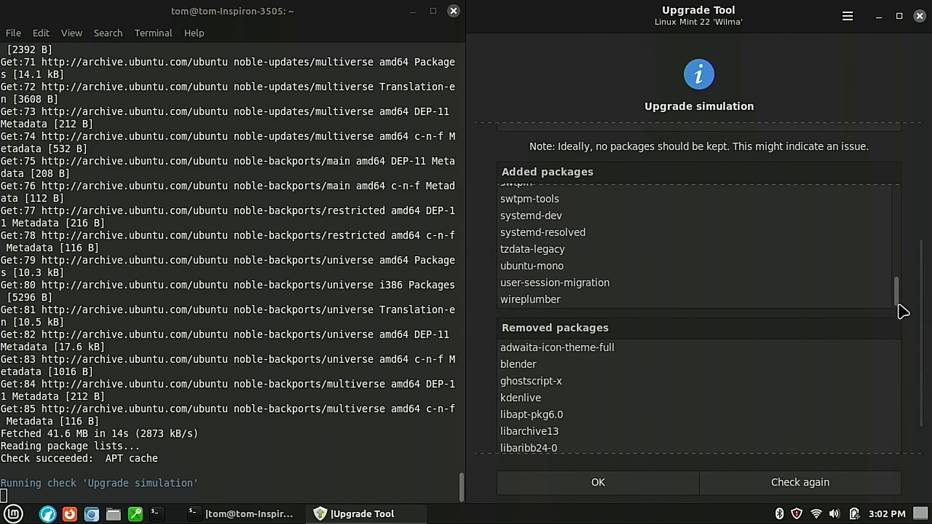
Look through the removed packages in the upgrade simulation for anything that should be retained.
scroll(484, 393, down, 2)
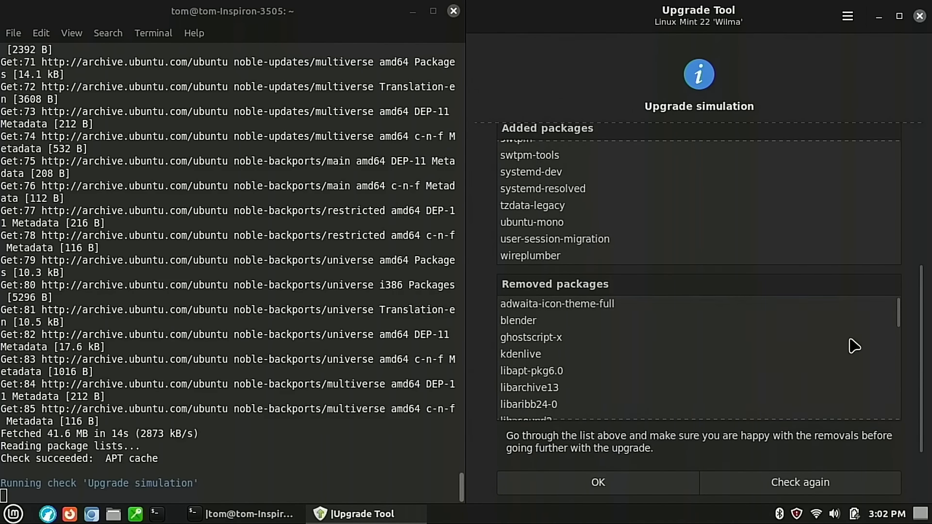
scroll(869, 342, down, 1)
scroll(855, 350, up, 1)
scroll(824, 339, down, 10)
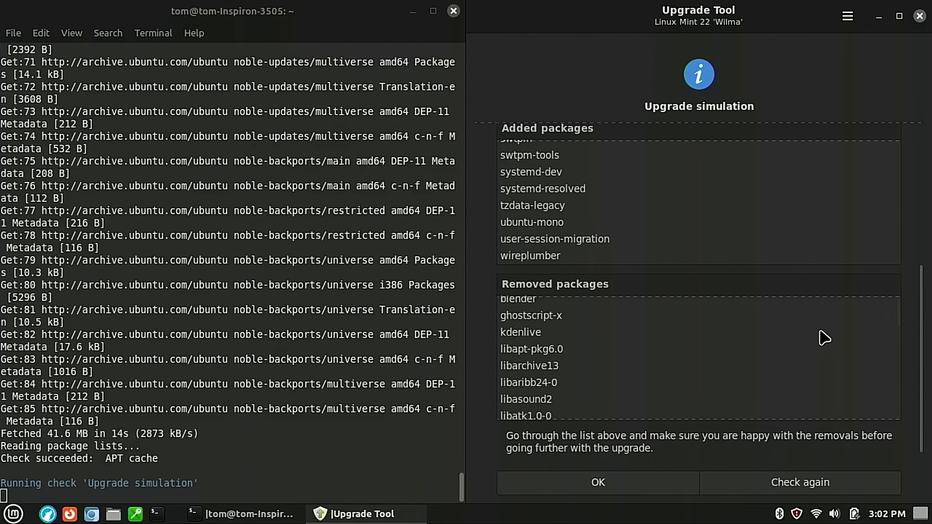
scroll(825, 337, up, 10)
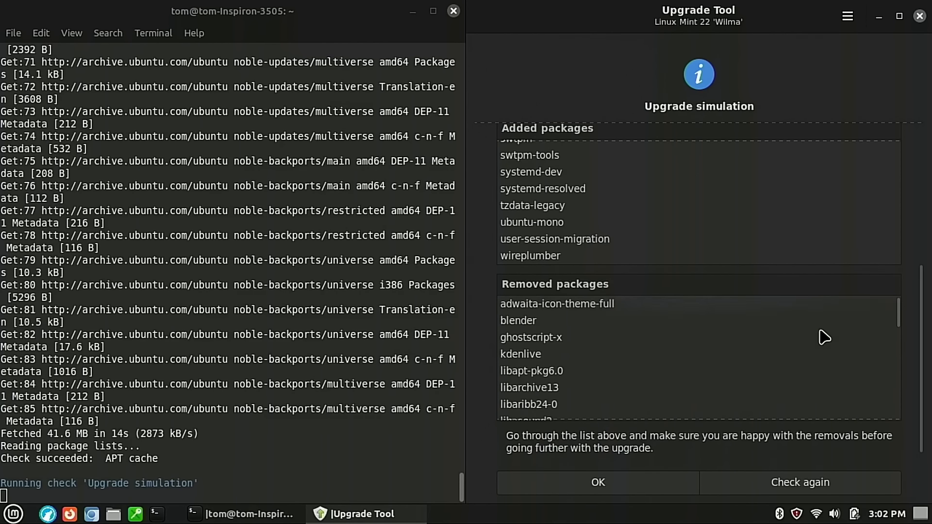
scroll(723, 345, down, 1)
scroll(724, 345, down, 12)
scroll(741, 341, down, 12)
scroll(741, 341, down, 10)
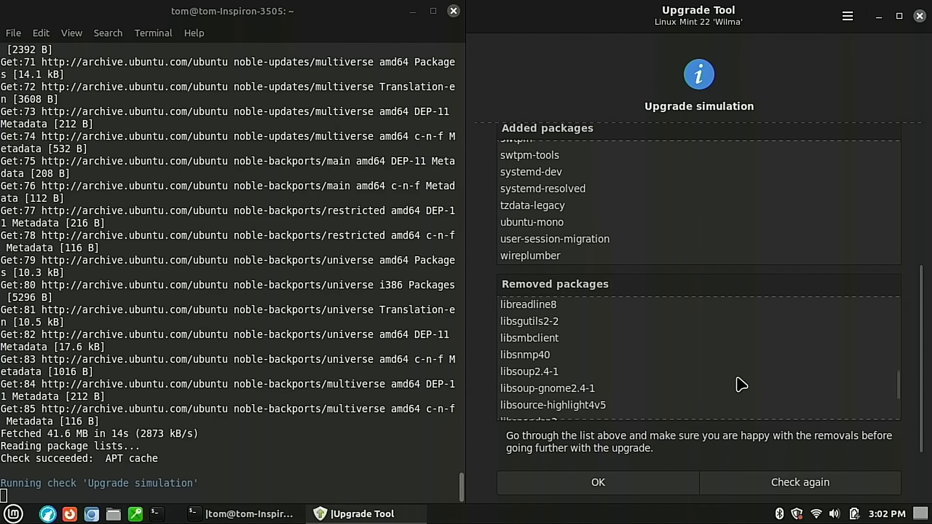
scroll(742, 384, down, 1)
Accept the simulated changes to download the packages, and start Phase 3: Upgrade.
click(666, 487)
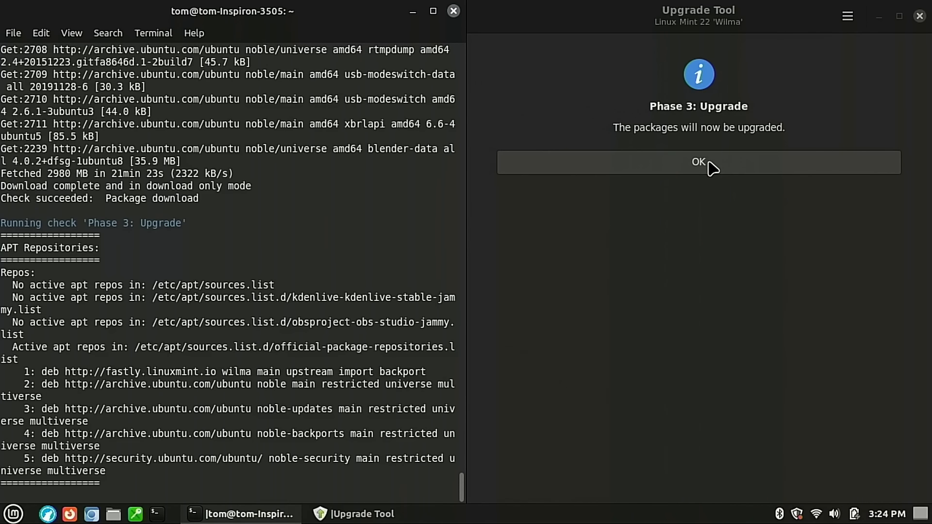
click(681, 162)
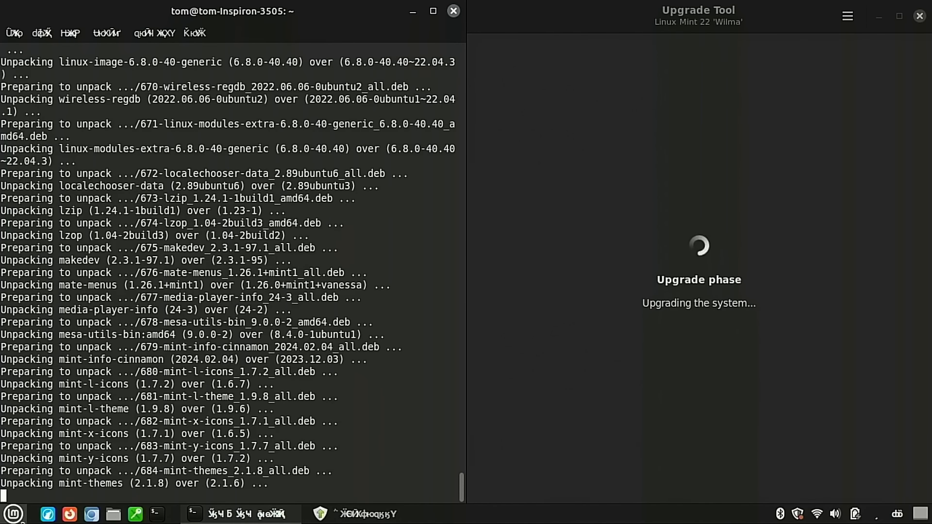
Inspect the applications menu while the system upgrade runs, and close it.
click(13, 514)
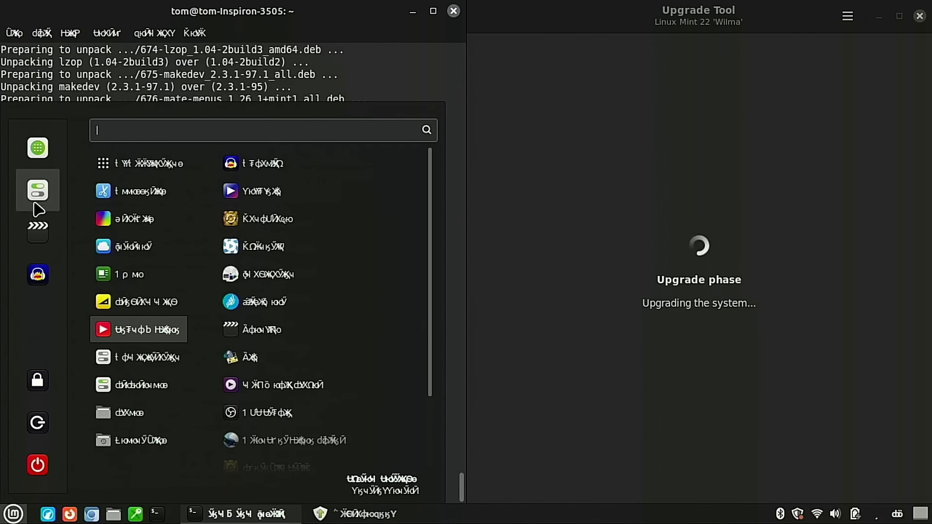
click(304, 80)
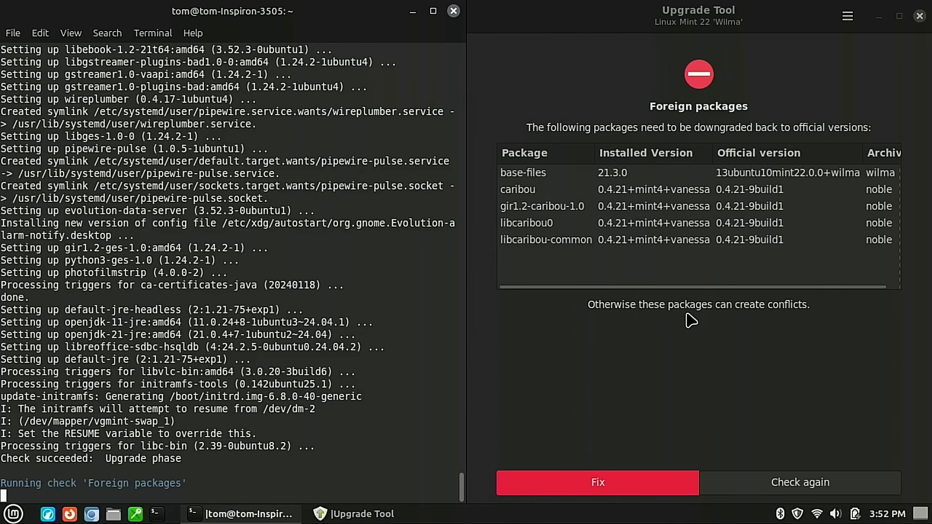
Downgrade the remaining foreign packages, including base-files and caribou, to their official versions.
click(627, 490)
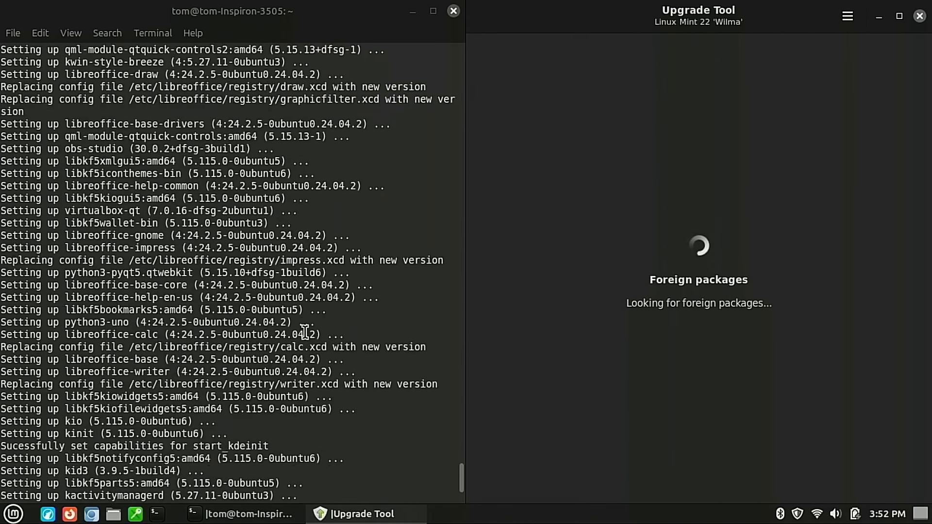
scroll(253, 297, up, 3)
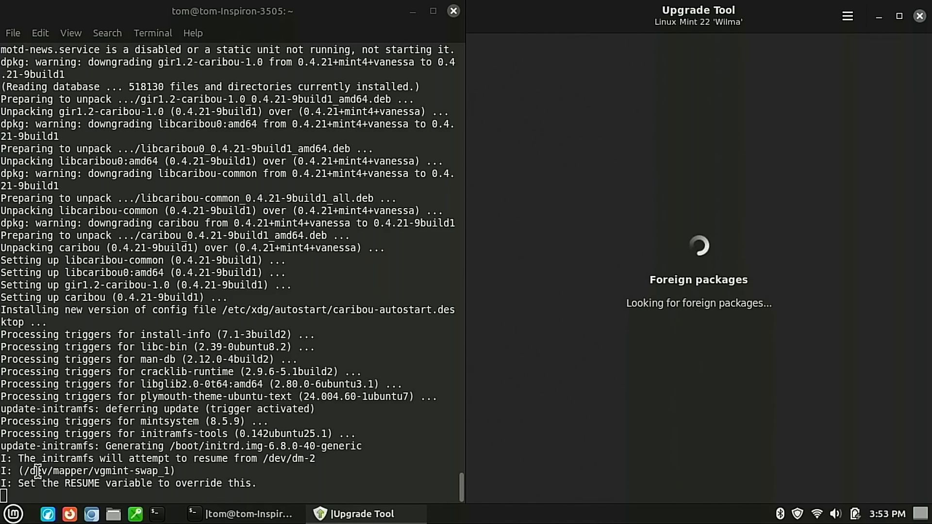
Browse to the scripts folder inside Documents in the file manager, inspect its files, and close the window.
key(super+e)
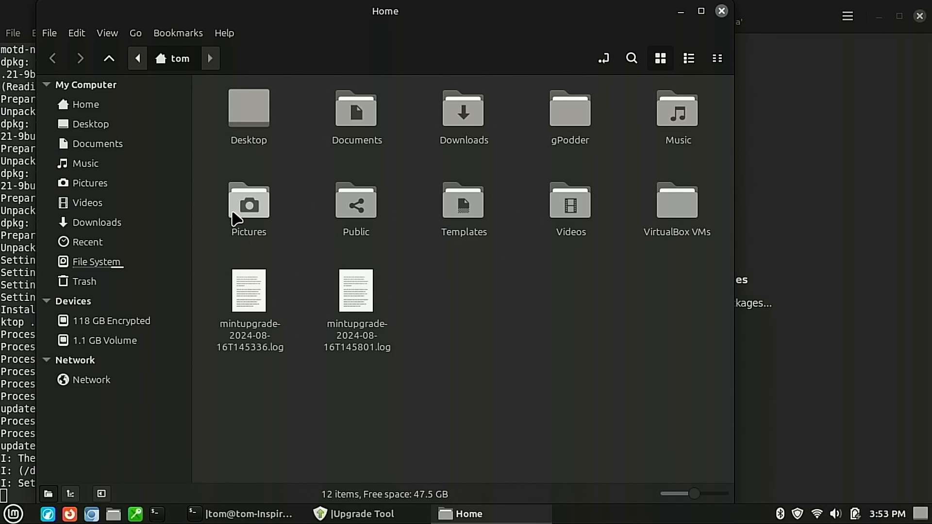
click(356, 118)
double_click(355, 118)
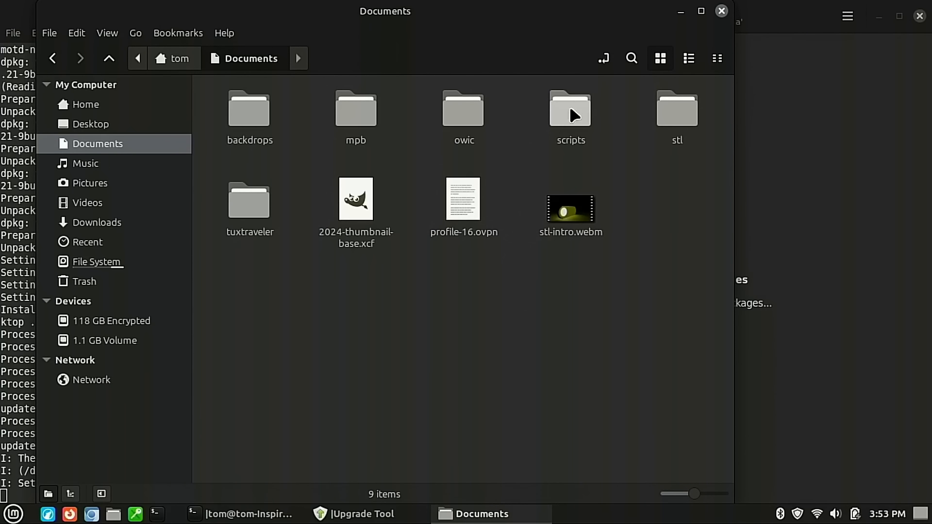
double_click(575, 114)
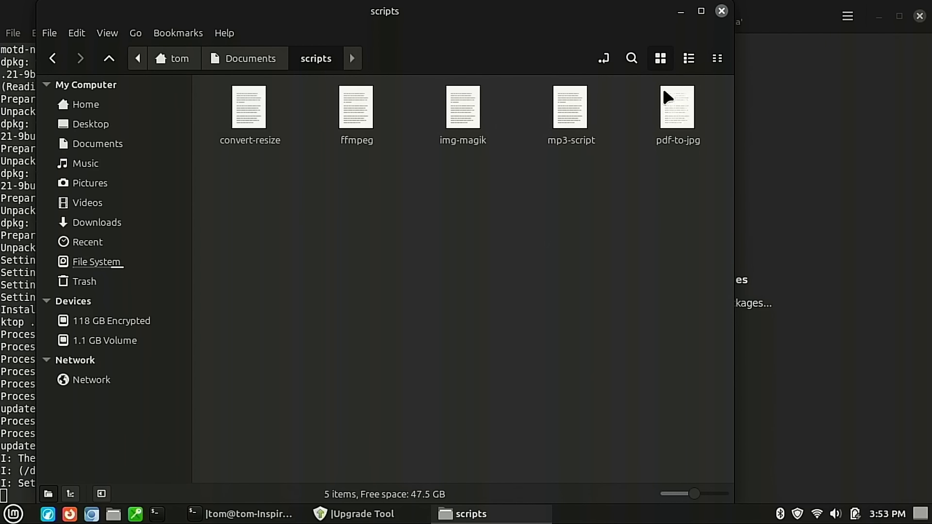
click(722, 11)
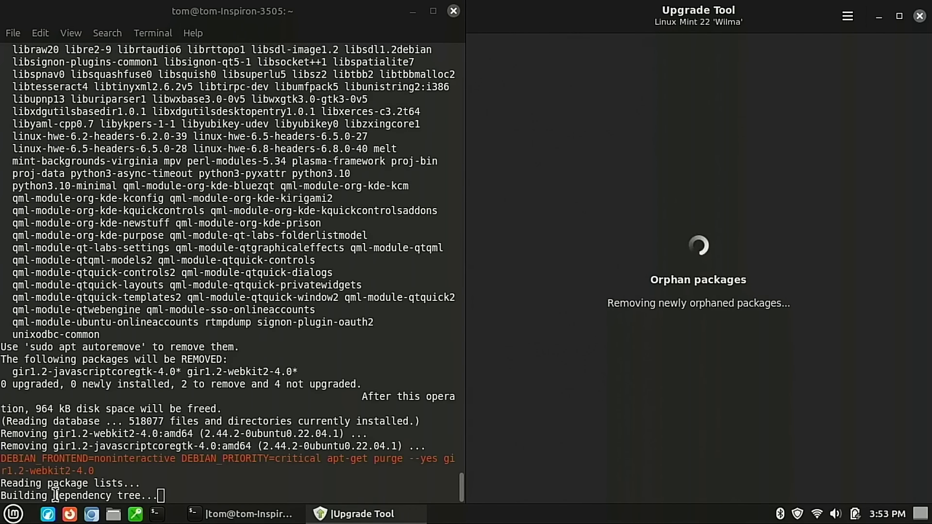
Inspect the boot folder of the file system in the file manager, close it, and review the terminal output.
click(113, 515)
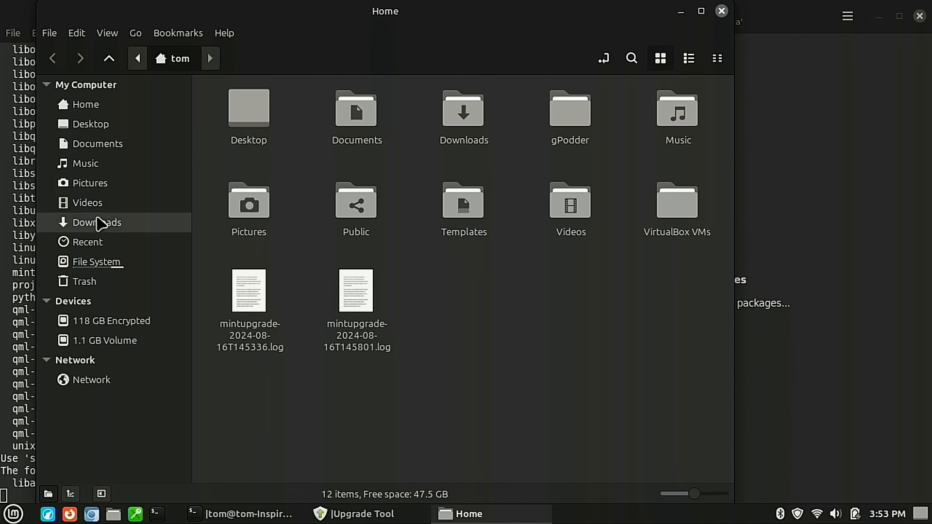
click(92, 262)
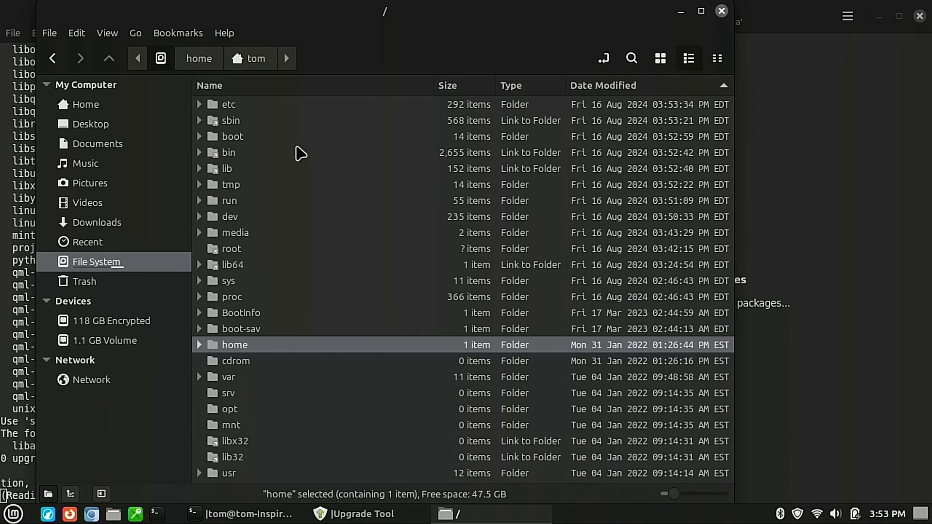
double_click(234, 140)
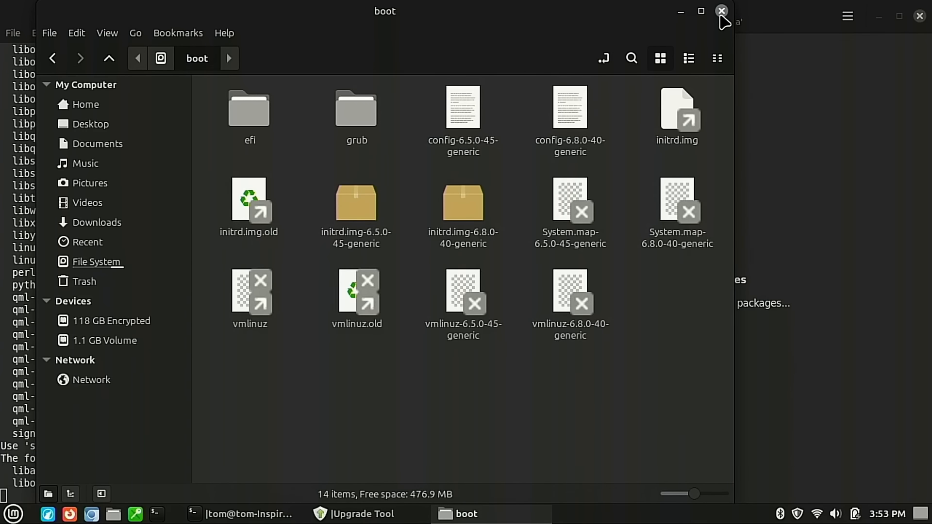
click(722, 11)
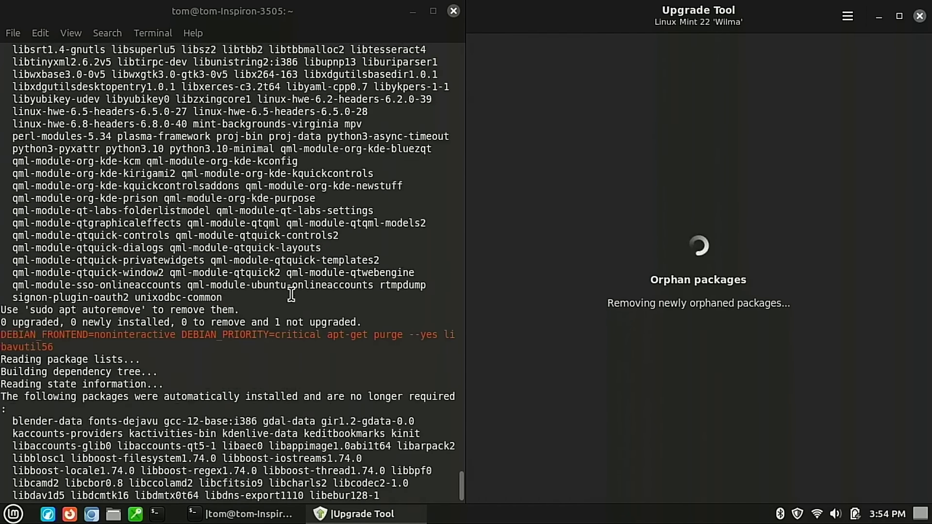
scroll(291, 294, up, 5)
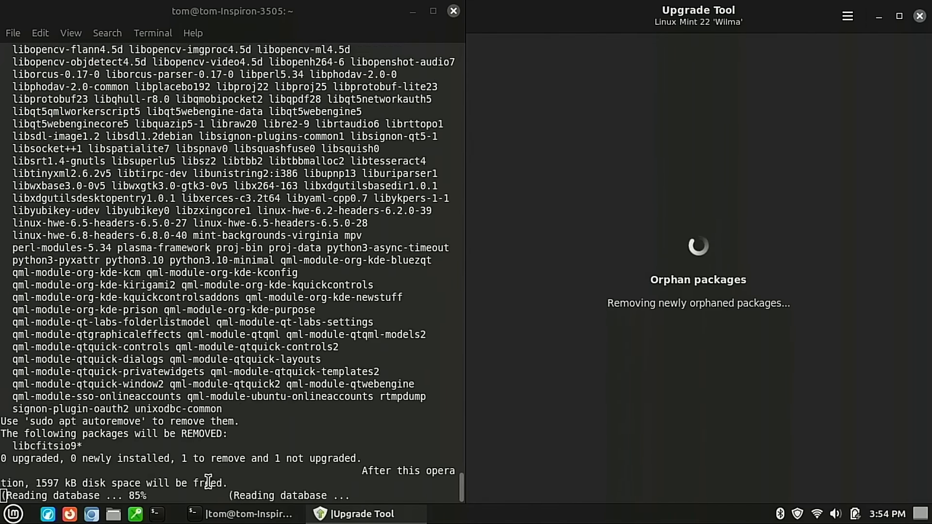
Open and close the home folder, and review the package removal output in the terminal while the upgrade finalizes.
click(112, 515)
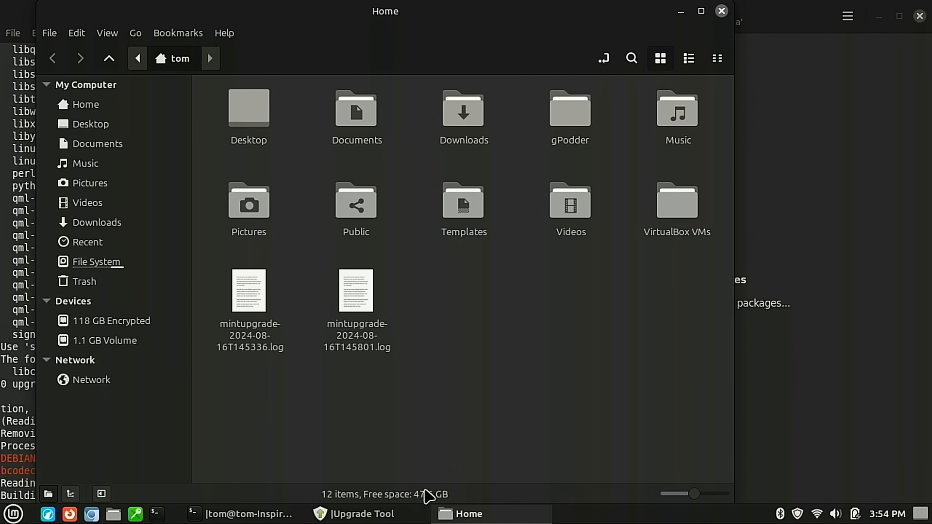
click(722, 11)
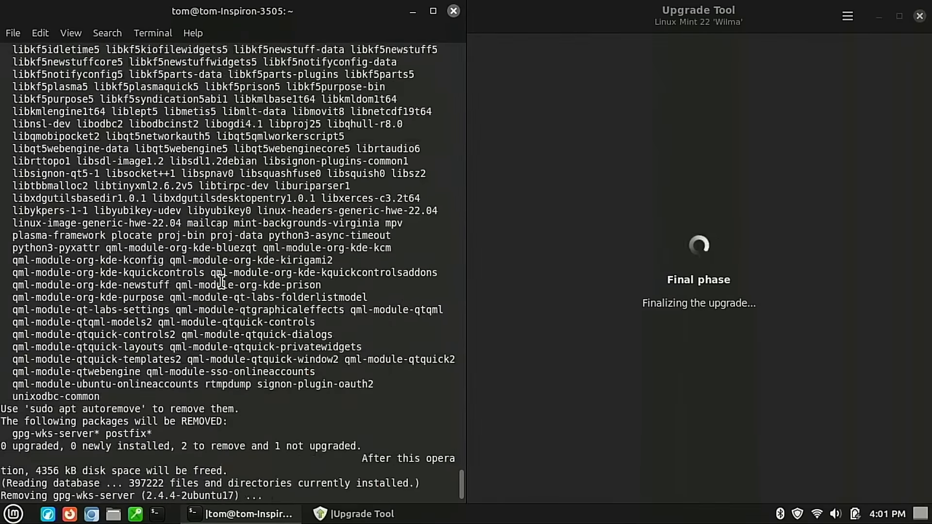
scroll(221, 282, up, 3)
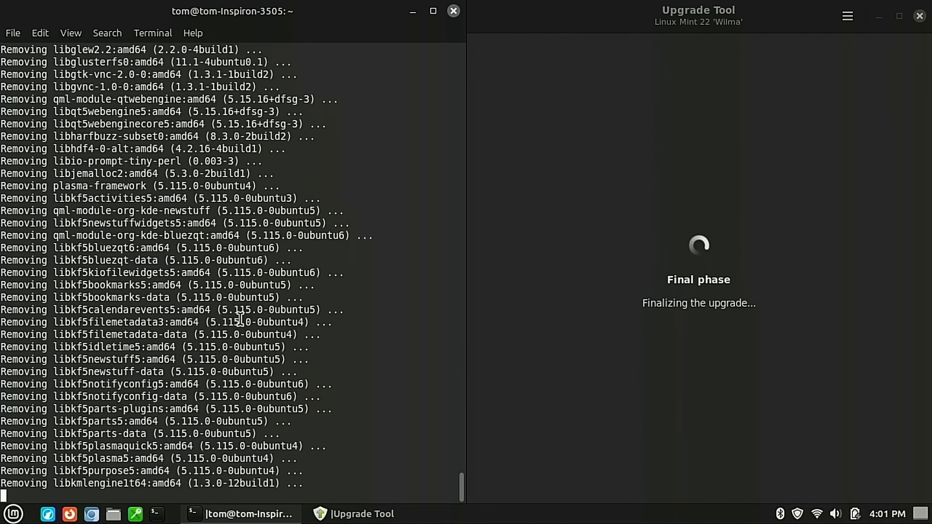
scroll(238, 318, up, 20)
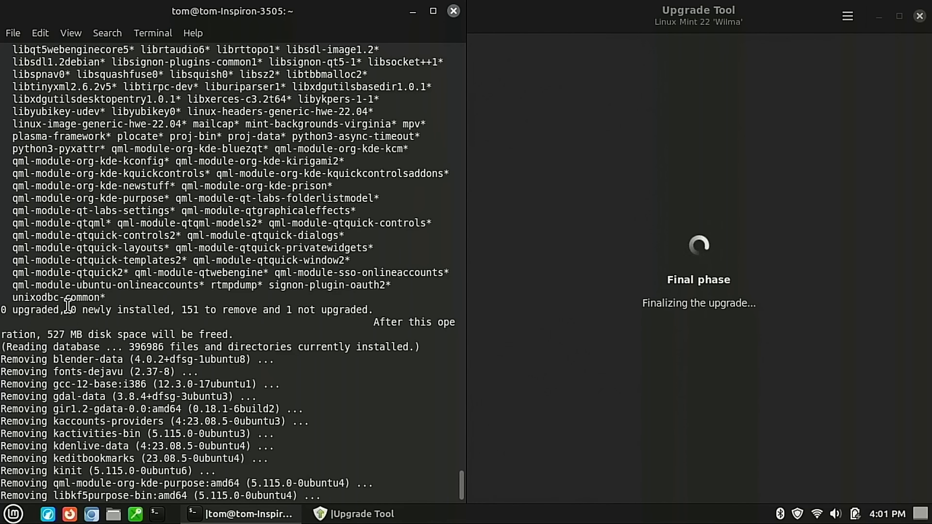
scroll(233, 308, up, 2)
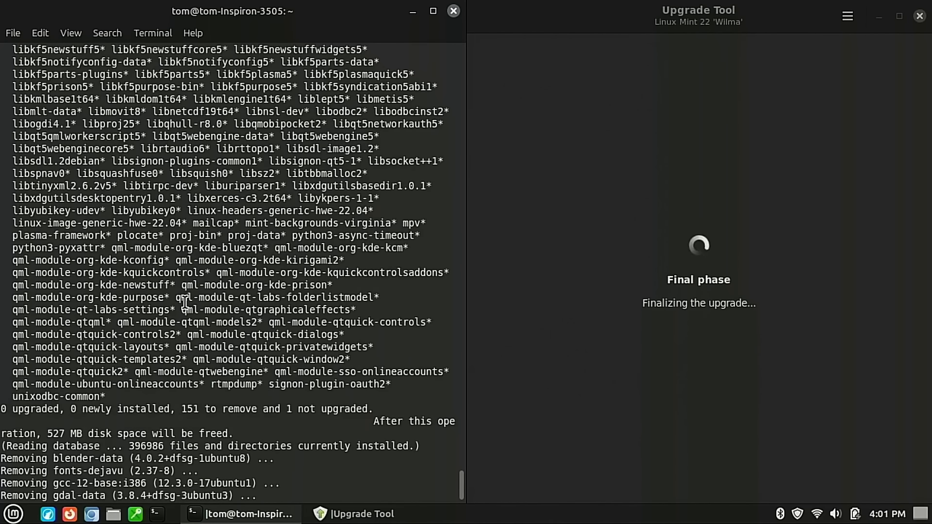
scroll(178, 306, down, 2)
scroll(206, 354, up, 15)
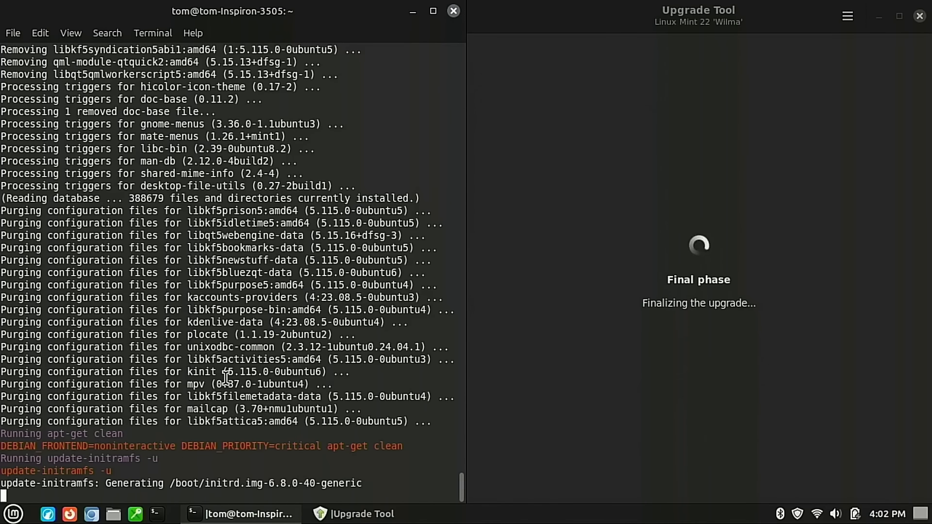
Check which kernel files are in the file system's boot folder and close the file manager.
click(113, 514)
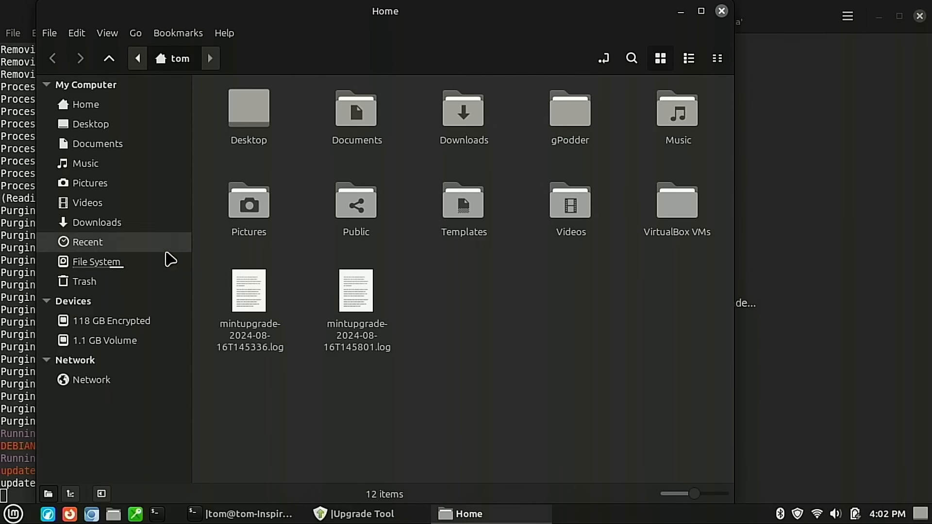
click(119, 266)
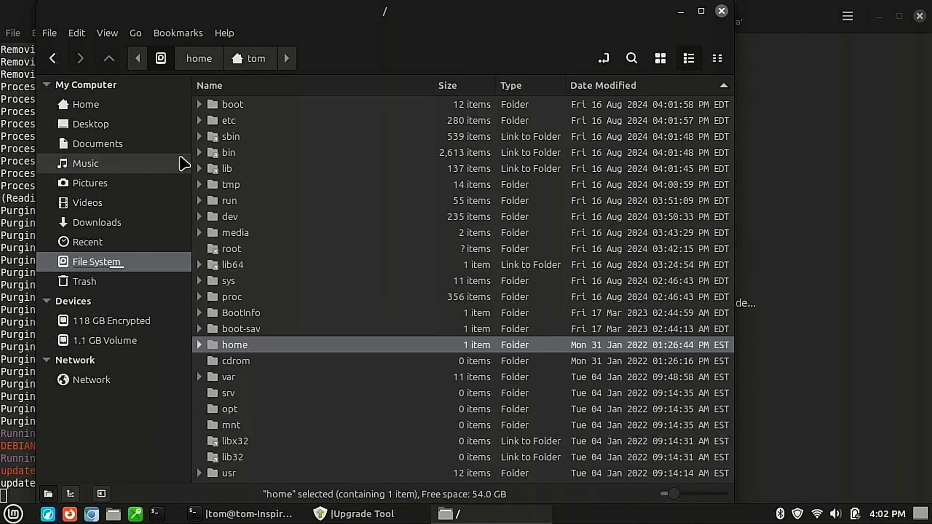
double_click(242, 107)
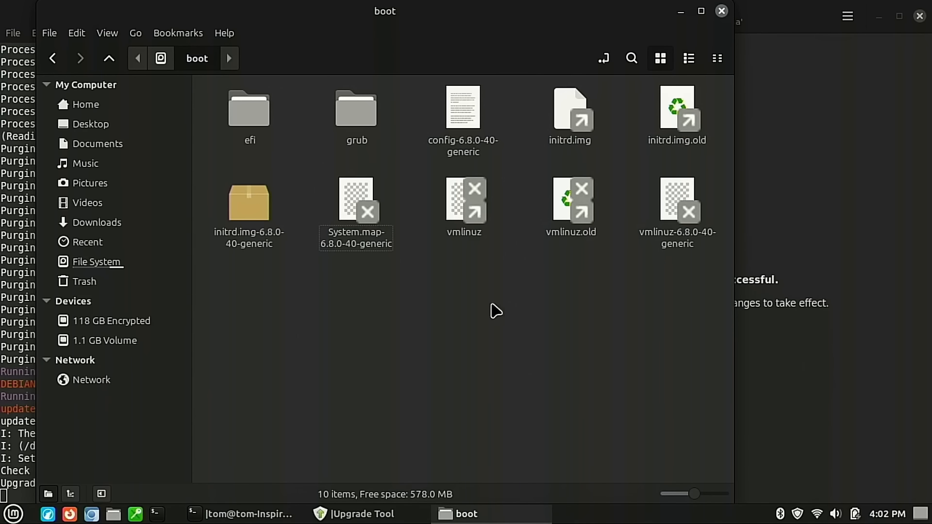
click(723, 11)
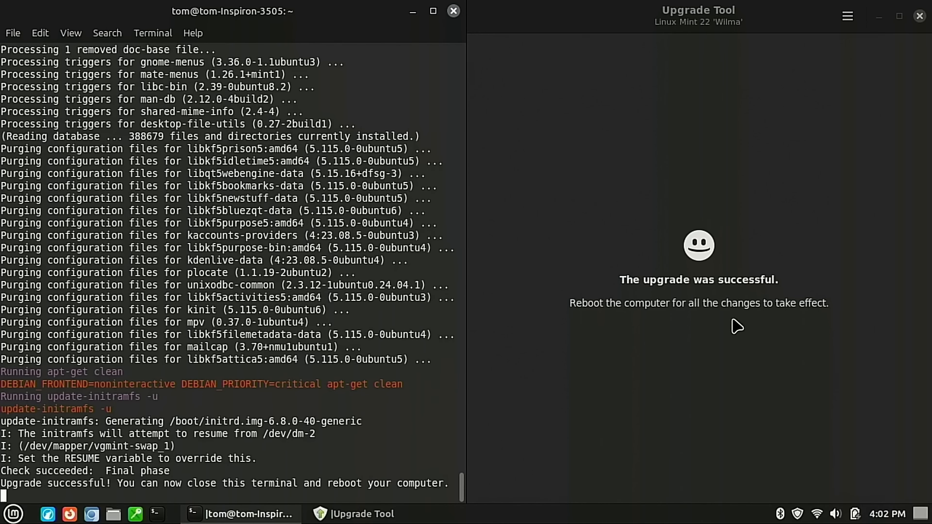
Close the Upgrade Tool and the terminal.
click(579, 344)
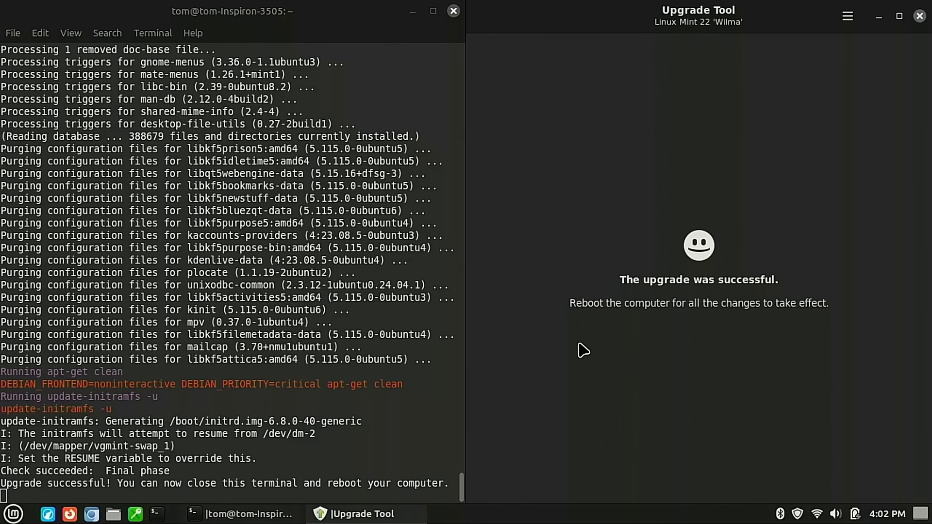
click(920, 16)
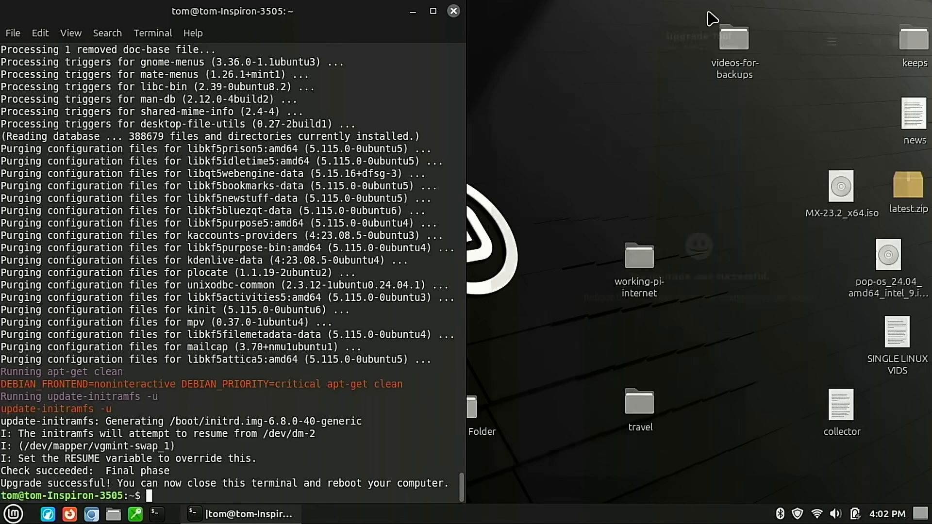
click(453, 10)
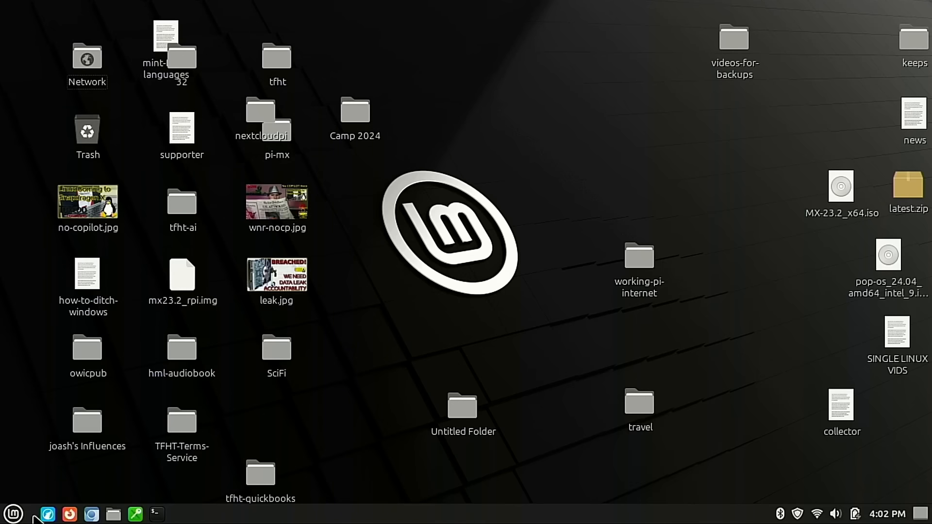
Restart the computer and log back in with the account password.
click(14, 514)
click(37, 465)
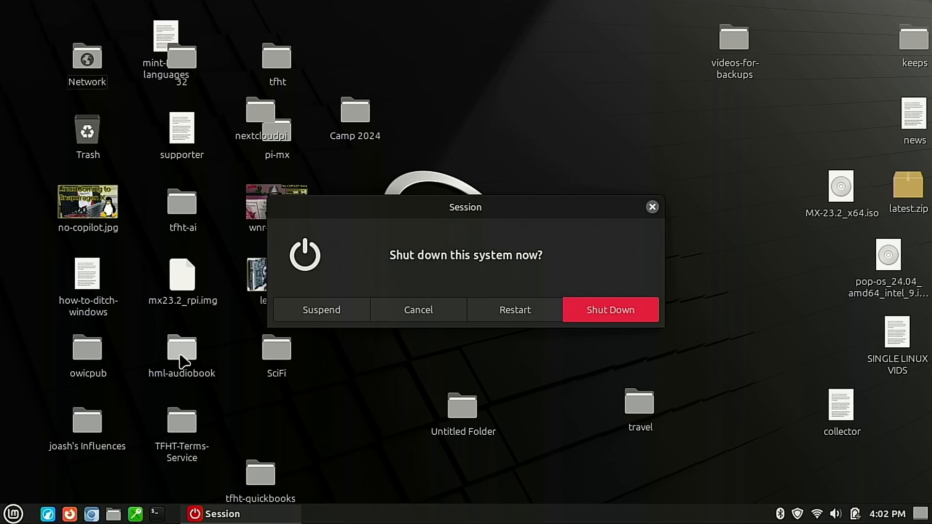
click(531, 312)
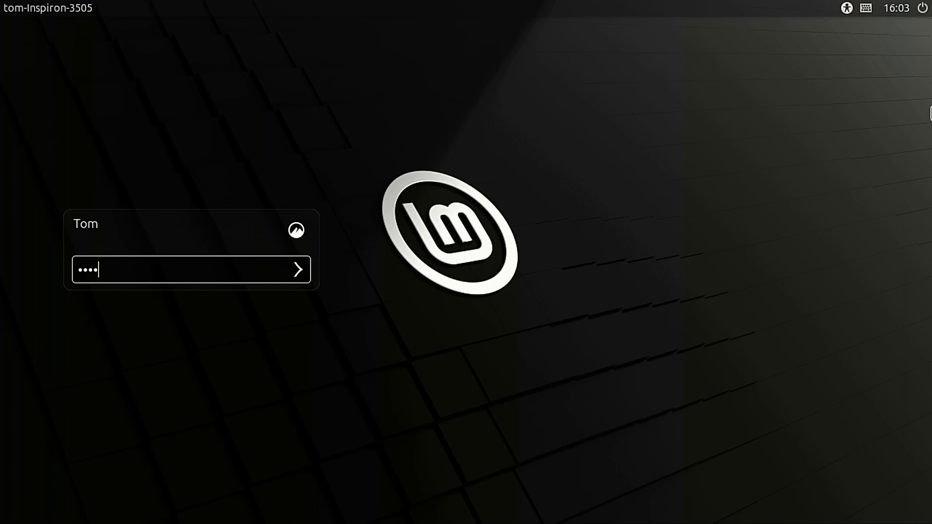
key(Return)
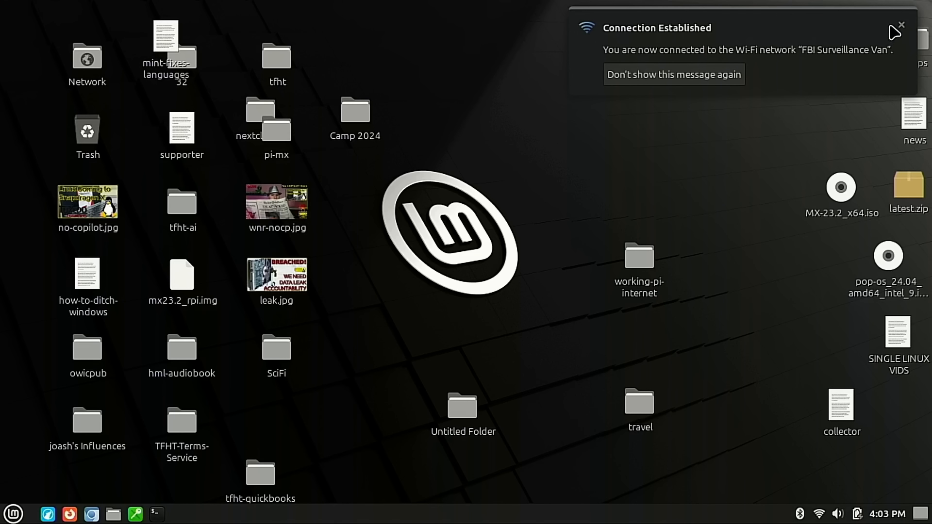
click(901, 25)
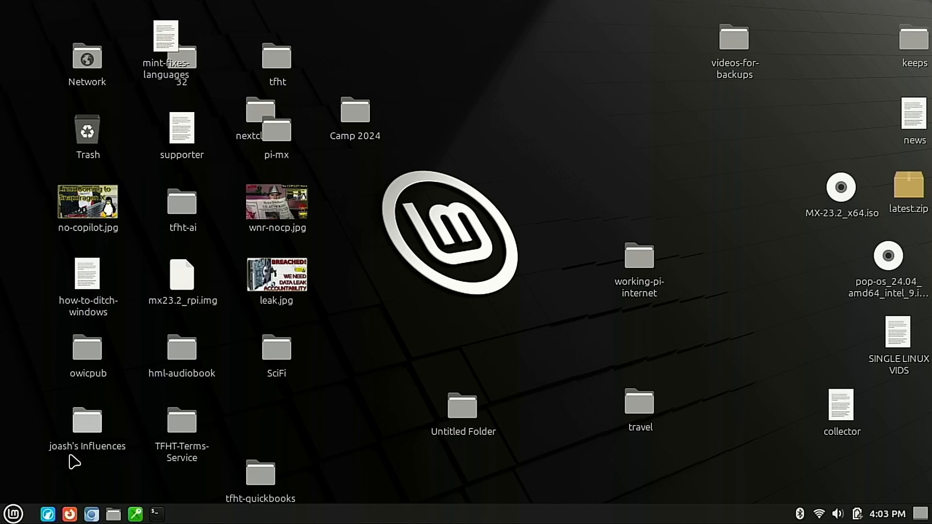
Look up the operating system, Cinnamon and kernel versions in System Info, and close it.
click(14, 513)
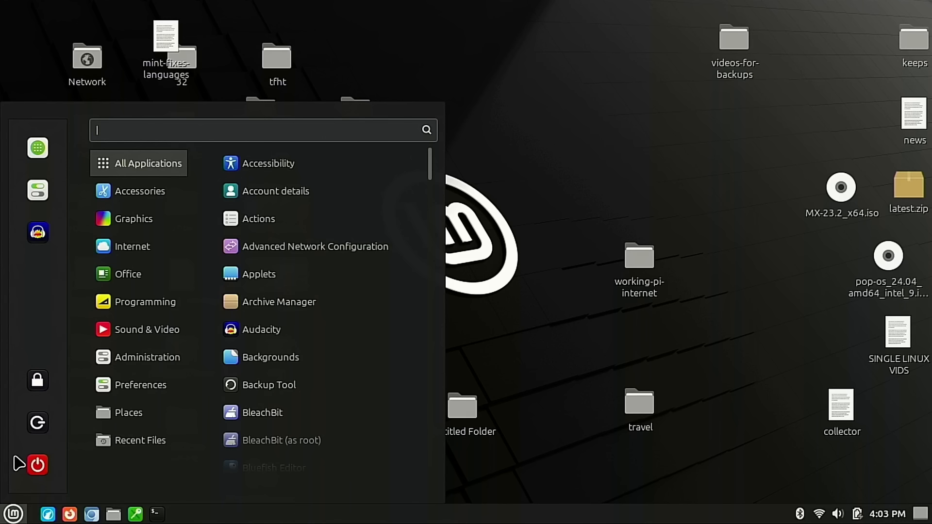
text(sys)
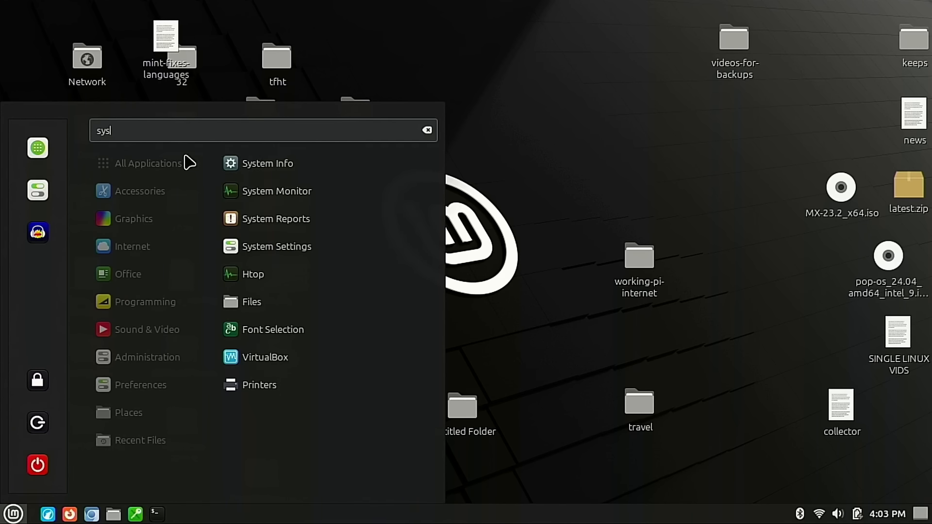
click(242, 165)
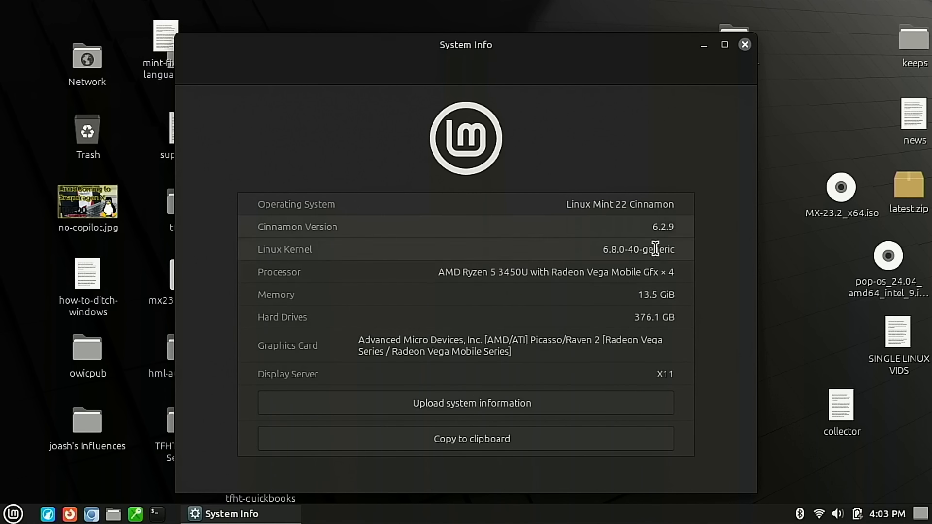
click(745, 45)
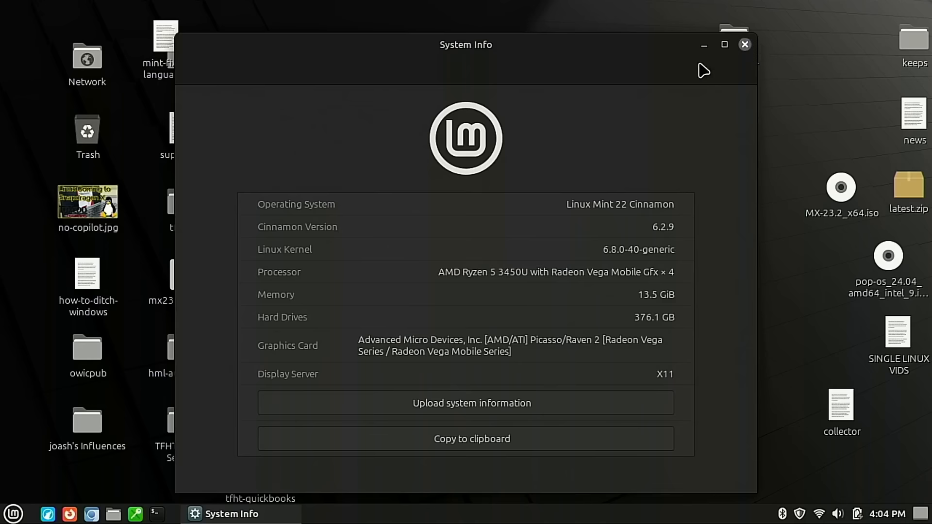
Search the installed applications for "kde" and clear the search.
click(13, 515)
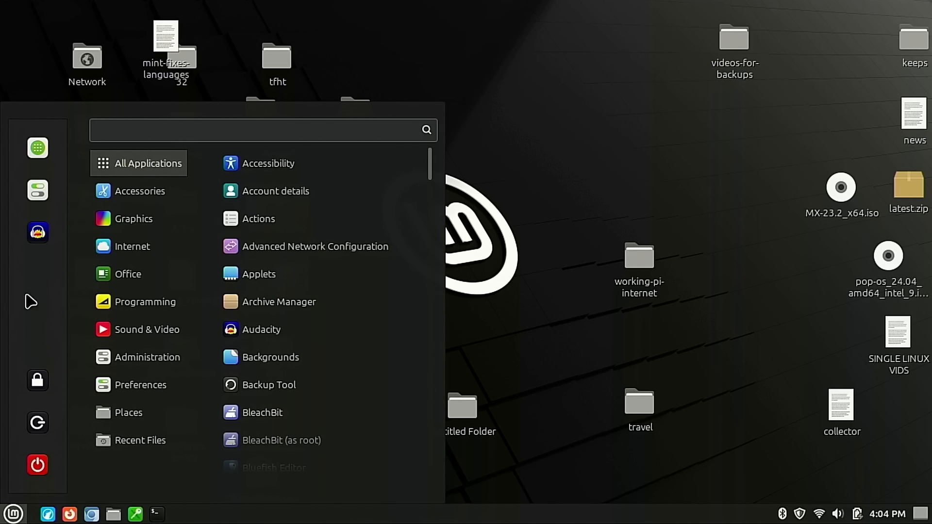
mouse_move(128, 301)
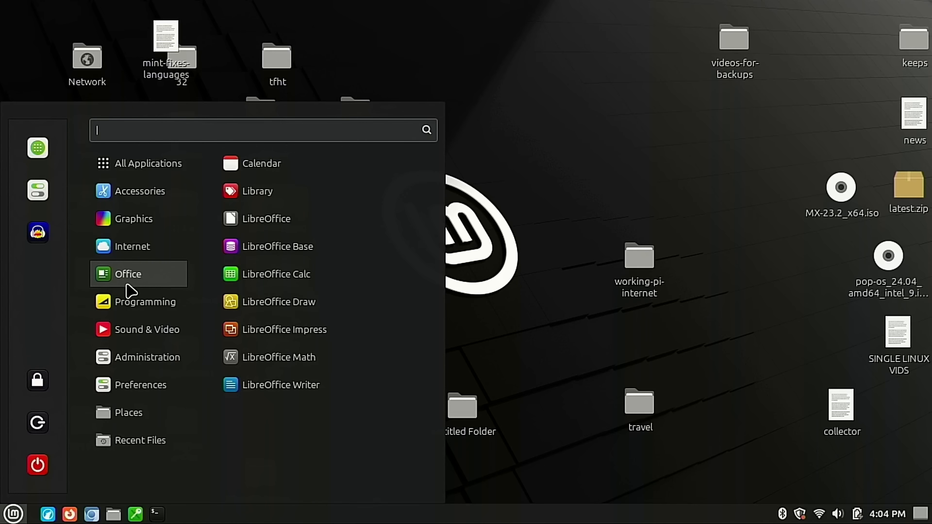
text(kde)
key(BackSpace)
key(BackSpace)
key(BackSpace)
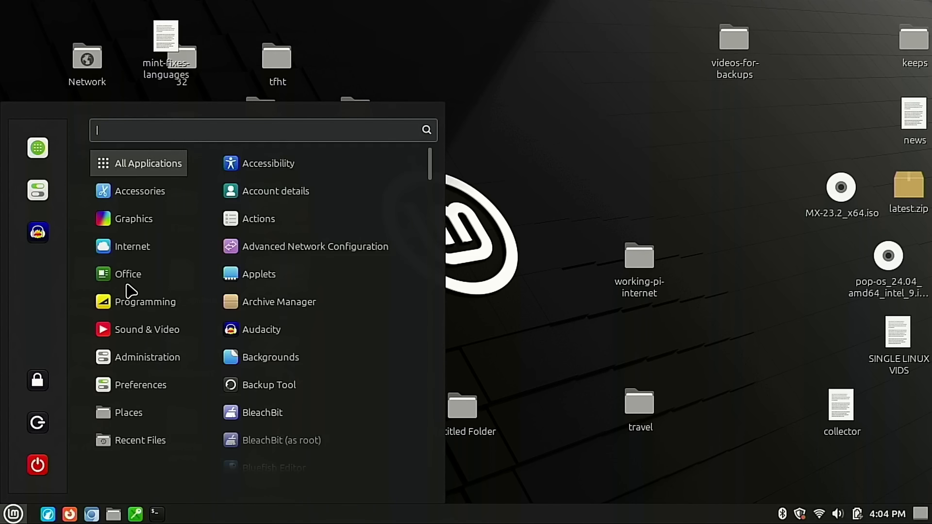
Find OBS Studio among the installed applications and add it to the favorites.
text(obs)
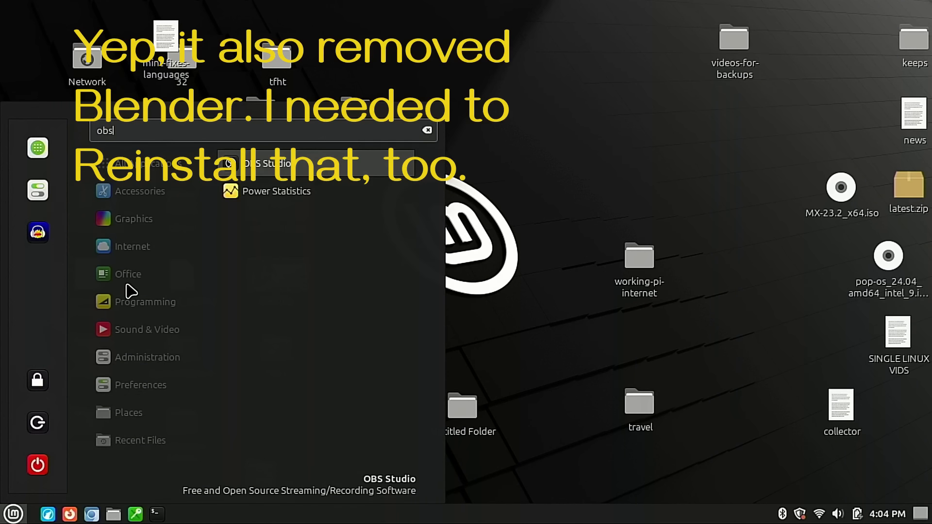
right_click(267, 165)
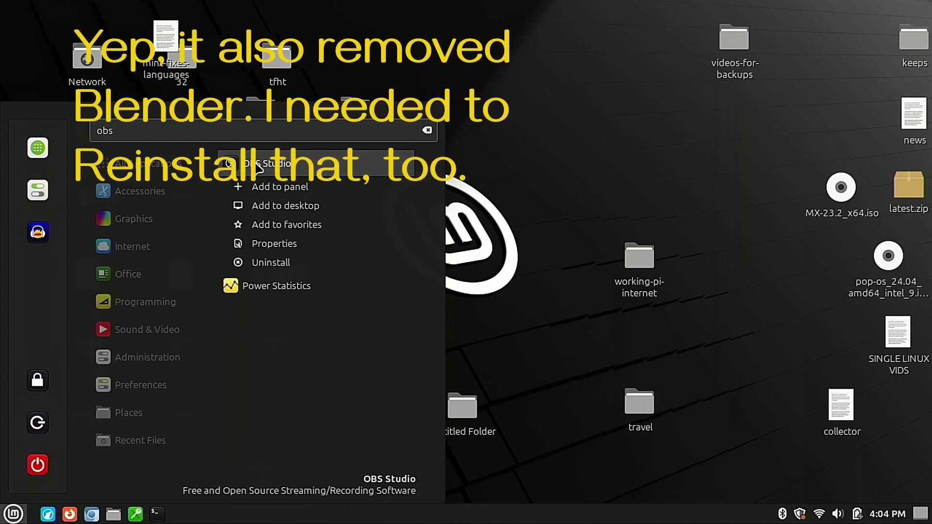
click(320, 225)
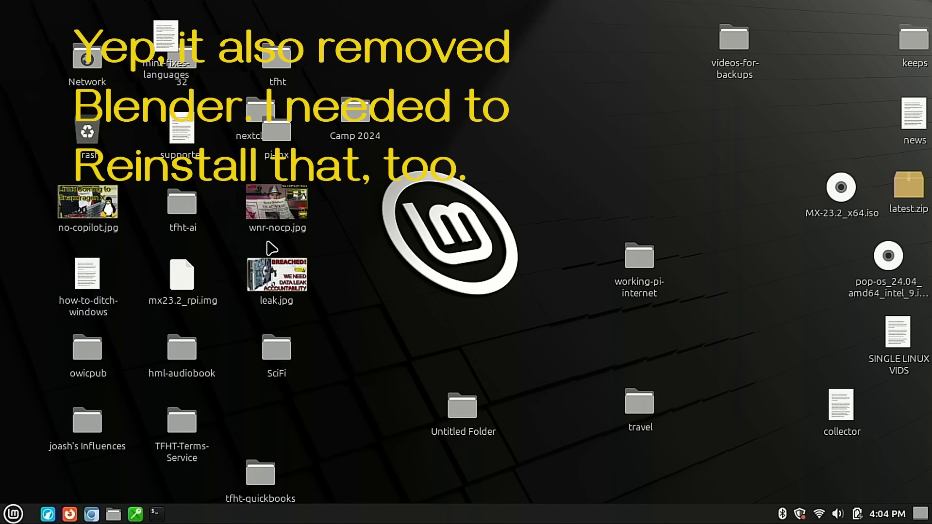
Launch OBS Studio from the favorites to check that it works, and close it.
click(13, 513)
click(38, 276)
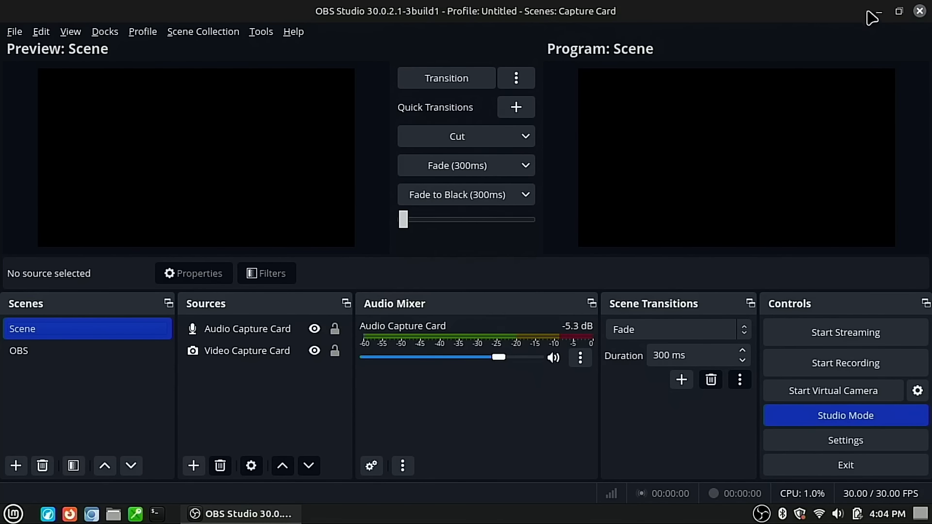
click(919, 11)
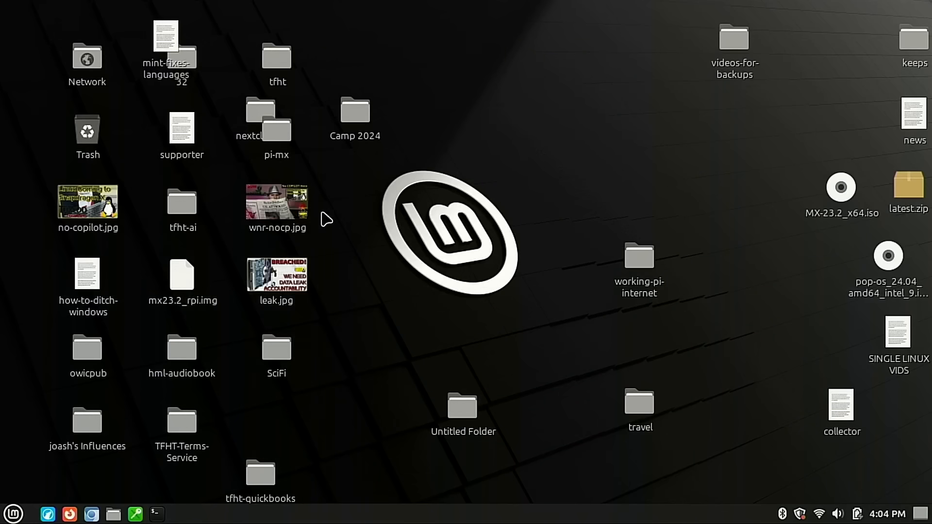
Repeat the installed applications search for "kde", clear it, and return to the desktop.
click(15, 513)
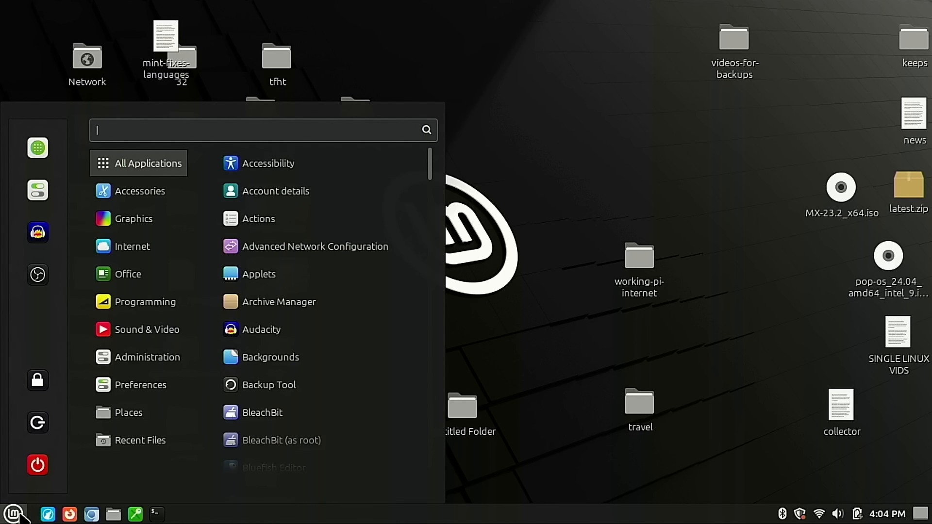
text(kde)
key(BackSpace)
key(BackSpace)
key(BackSpace)
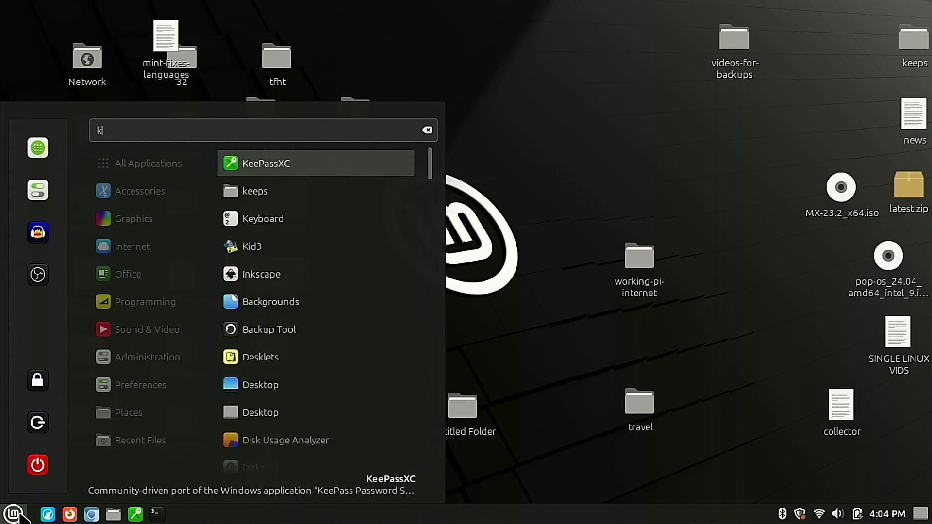
click(386, 351)
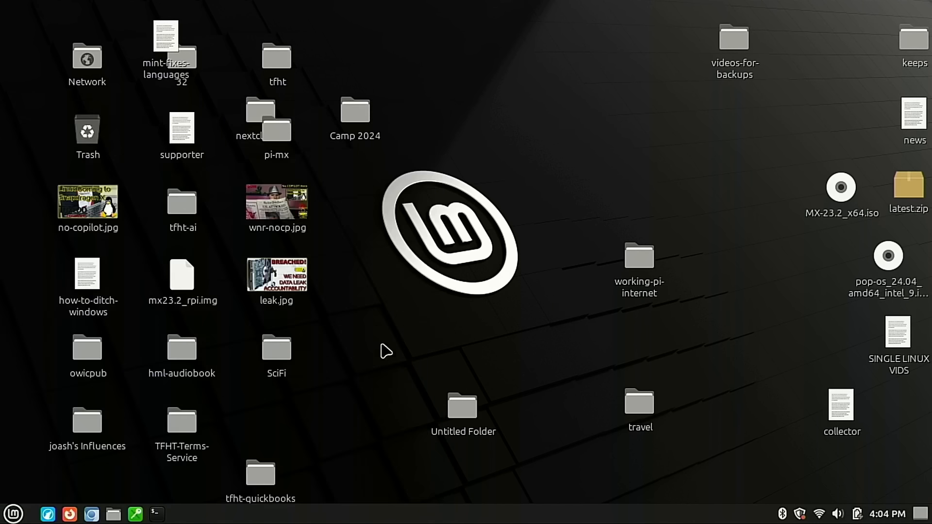
Open Software Sources, authenticating with the account password.
click(15, 514)
text(soft)
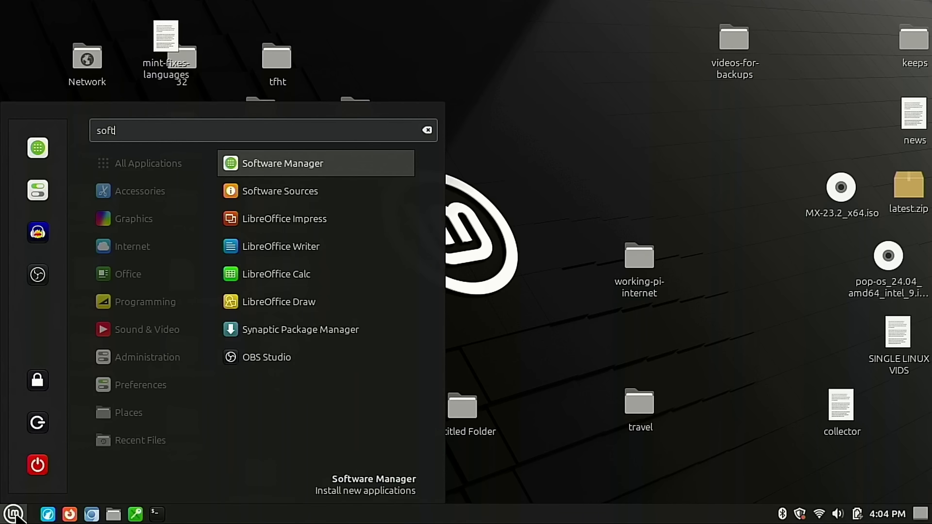
click(284, 194)
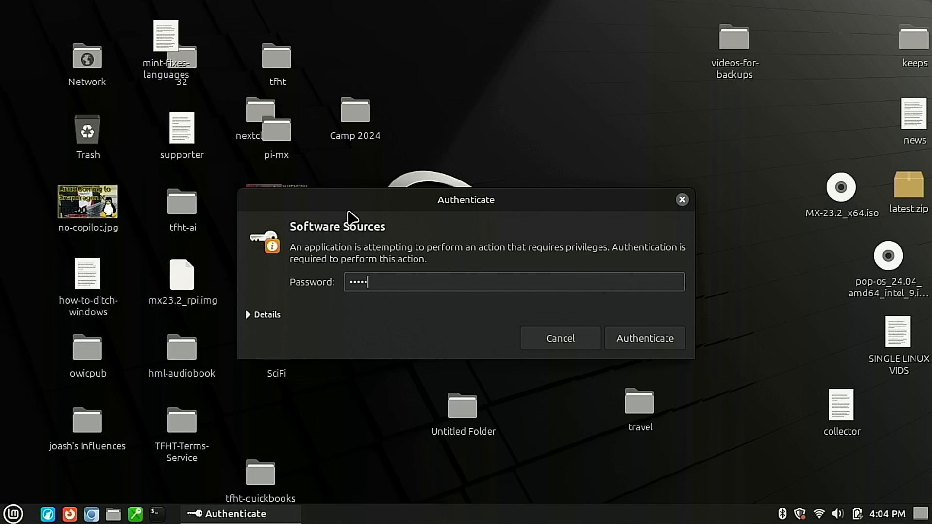
key(Return)
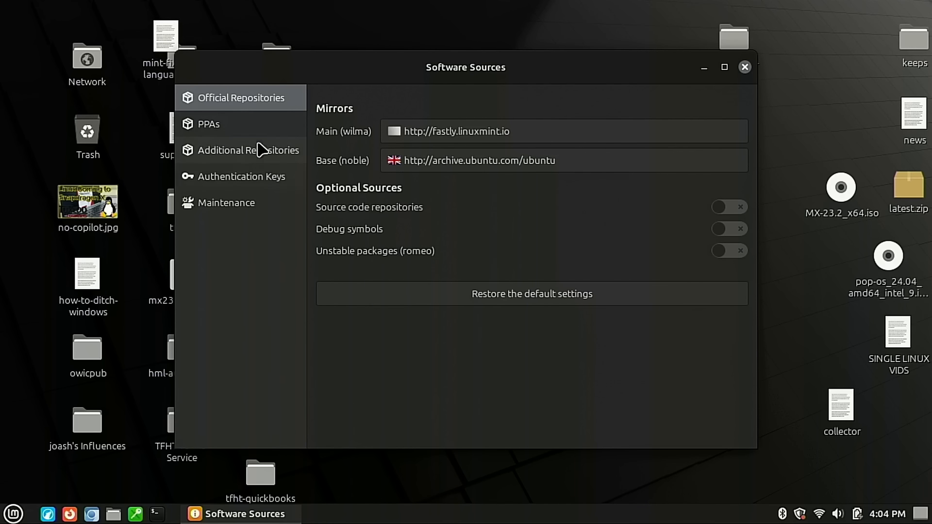
Review the PPAs listed in Software Sources and close the window.
click(235, 125)
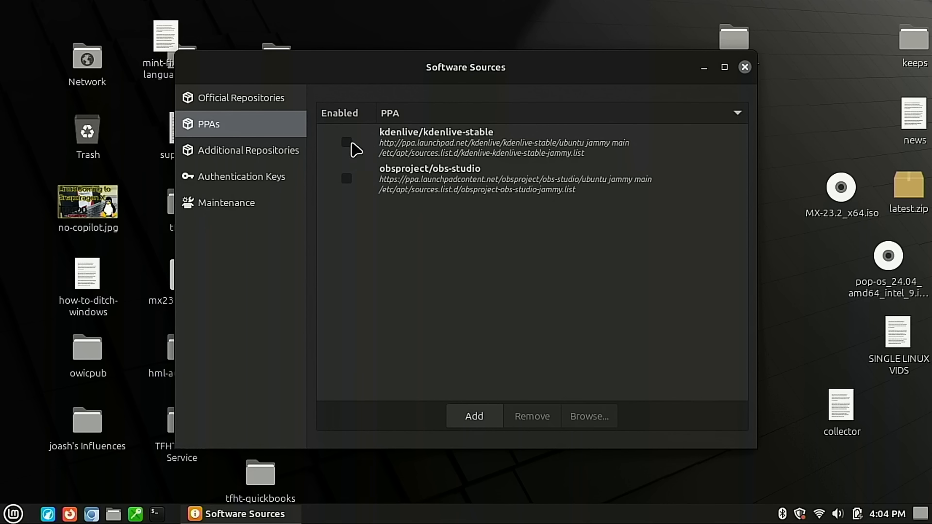
click(745, 68)
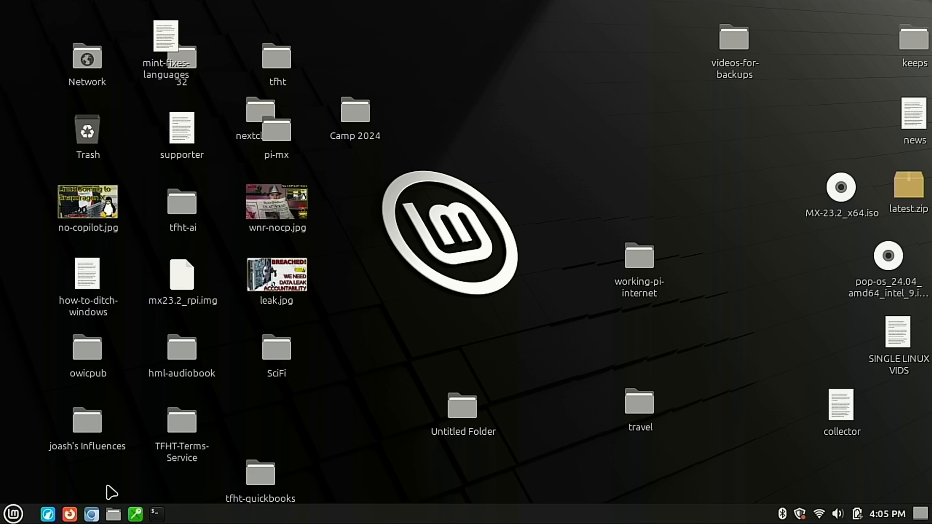
Find Audacity among the installed applications by searching "aud", launch it, and dismiss its welcome message.
click(22, 513)
text(aud)
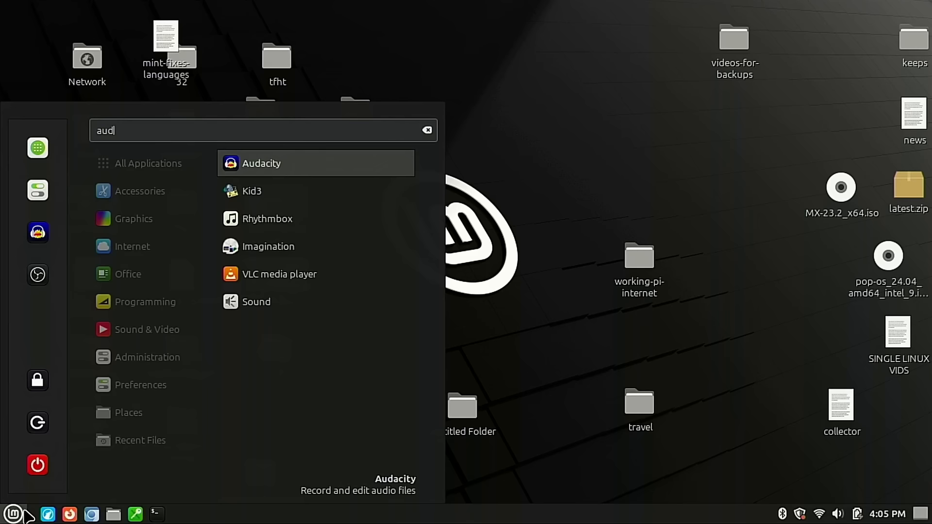
key(Return)
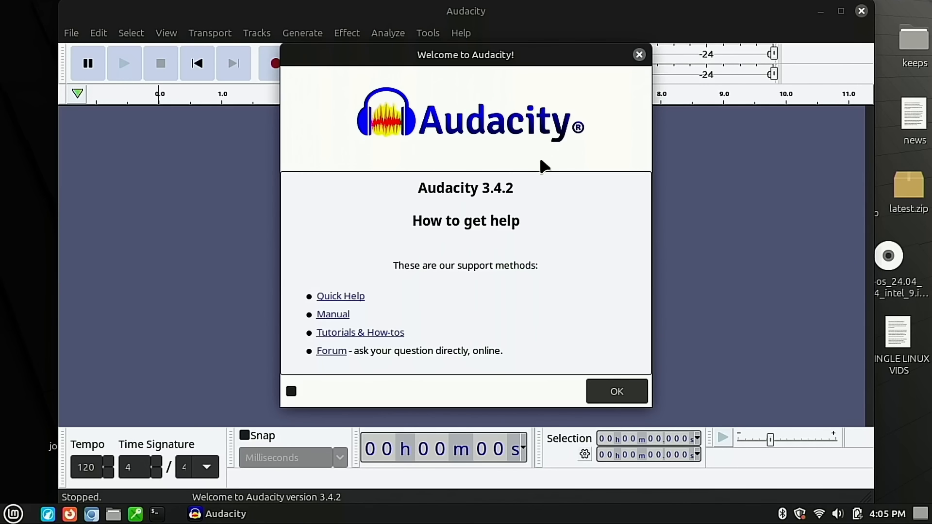
click(639, 54)
Check Audacity's available macros and its plugin list, and close the application.
click(428, 33)
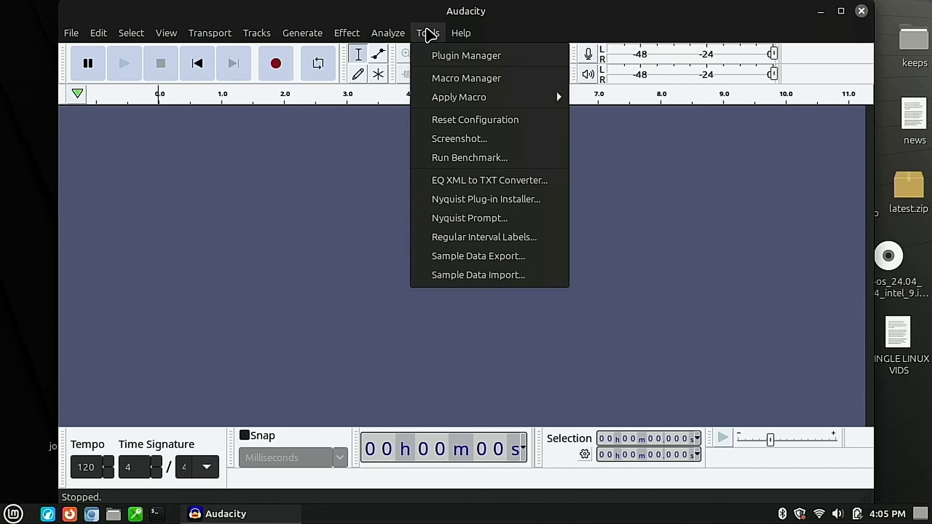
mouse_move(480, 96)
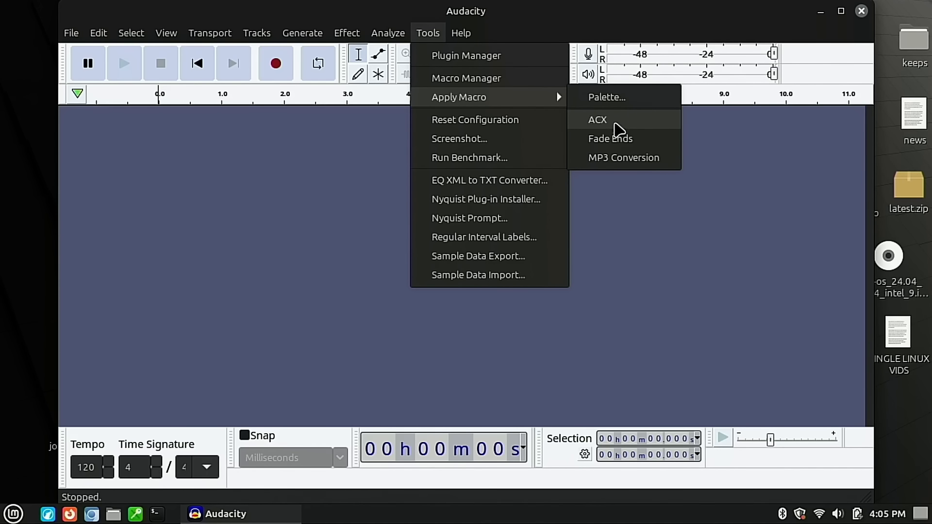
click(462, 55)
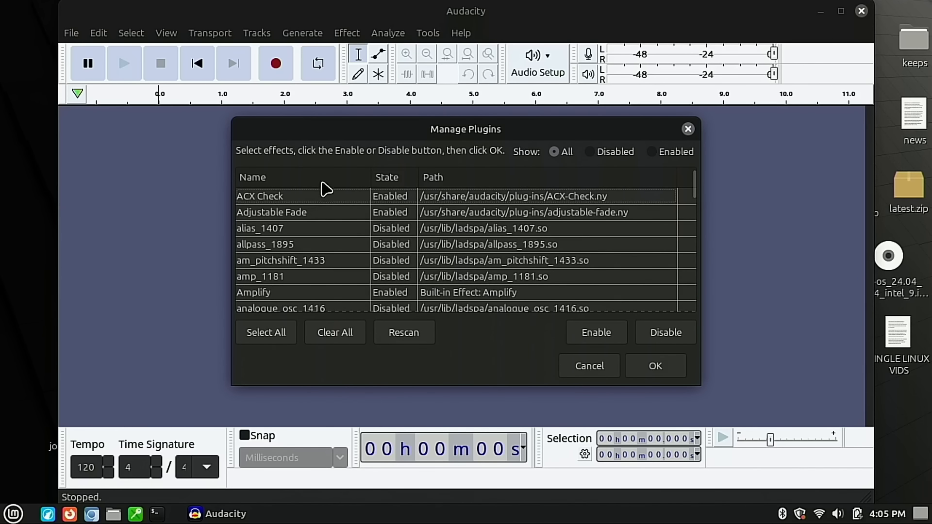
scroll(446, 210, down, 5)
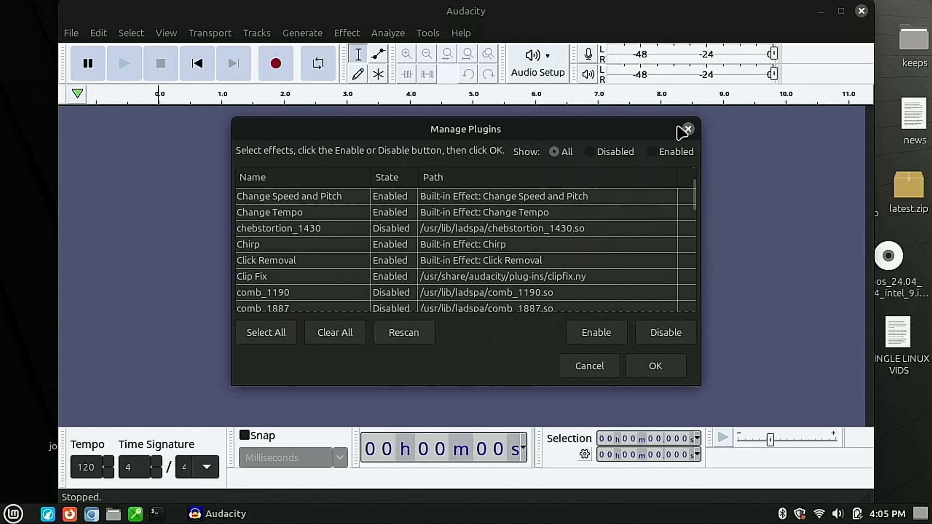
click(686, 130)
click(862, 11)
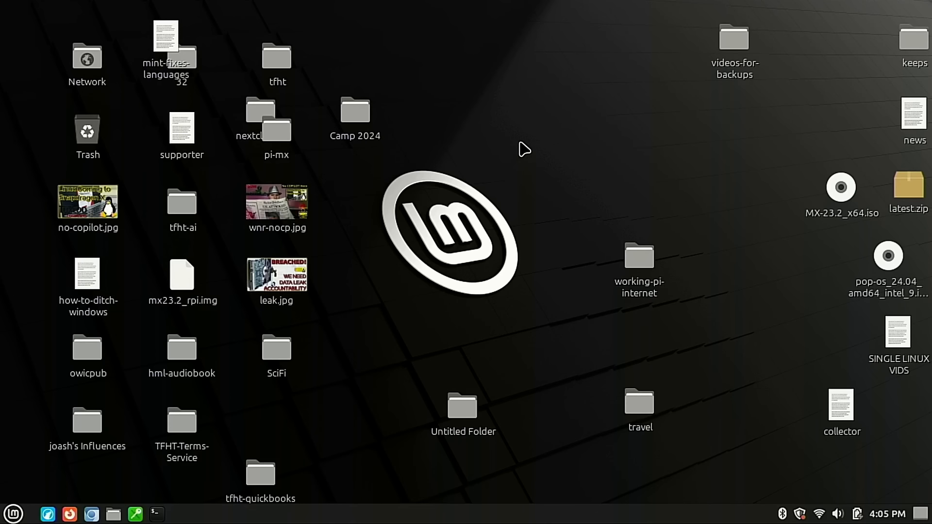
Find VirtualBox among the installed applications, launch it, and start the Zorin 17 virtual machine.
click(13, 515)
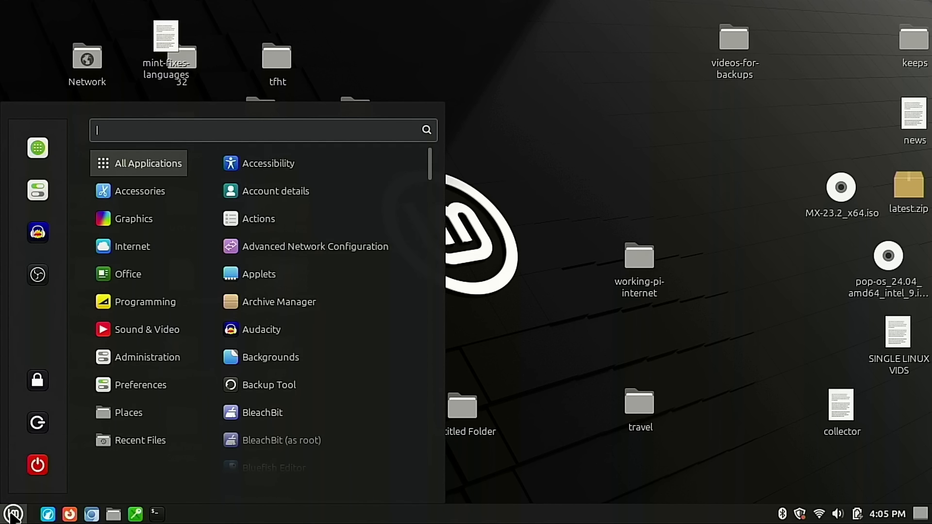
text(virt)
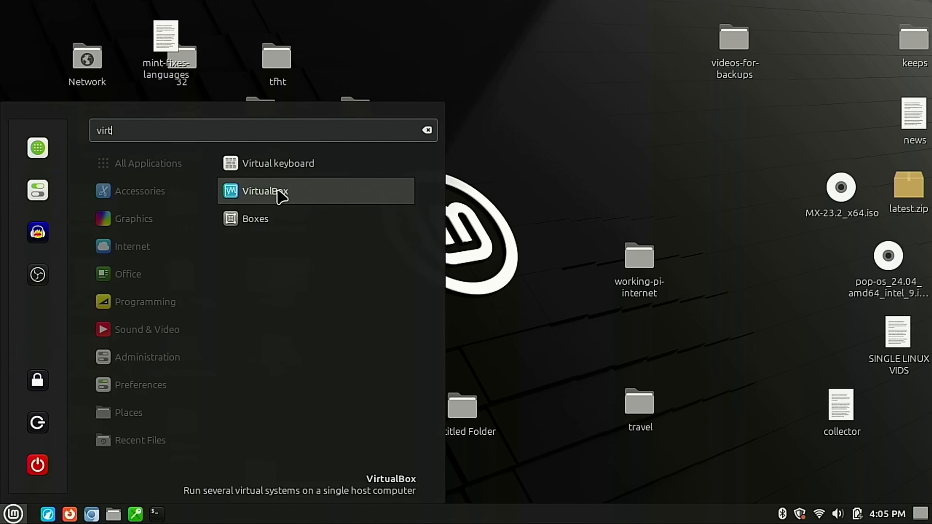
click(280, 196)
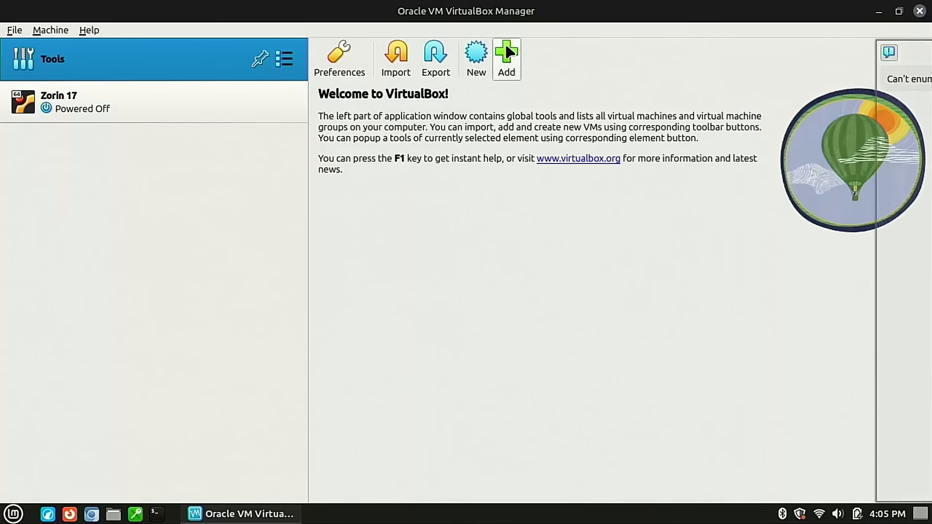
click(94, 110)
click(474, 53)
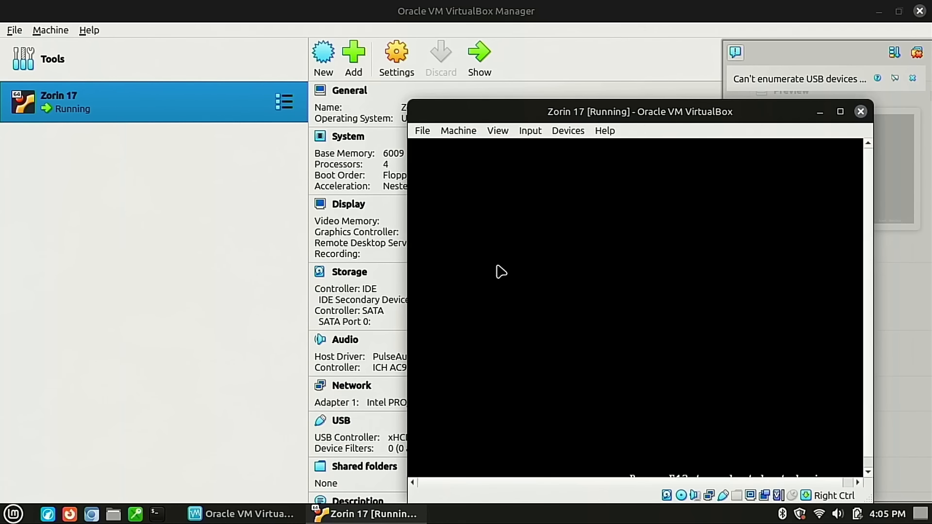
Boot the Linux Lite 7.0 live system in full screen, and return the virtual machine to a window moved clear of the screen edge.
key(ctrl+f)
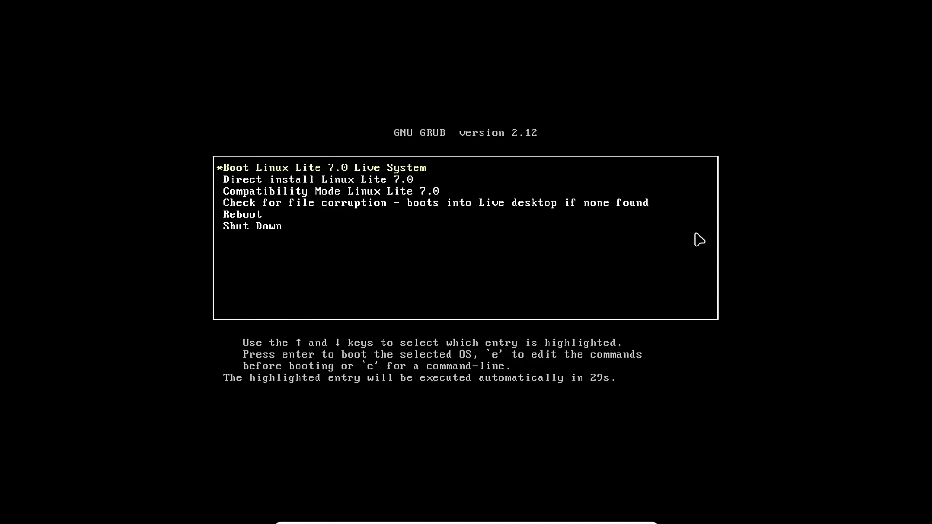
key(Return)
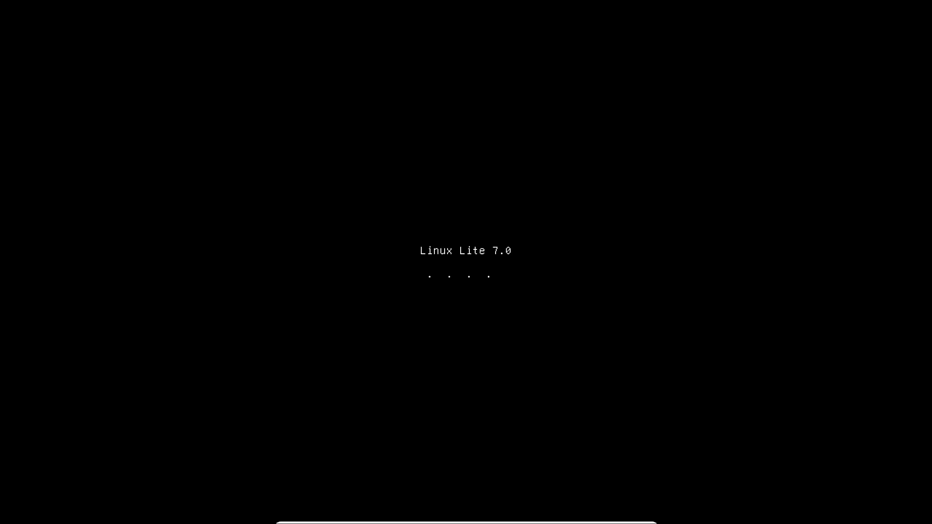
key(ctrl+f)
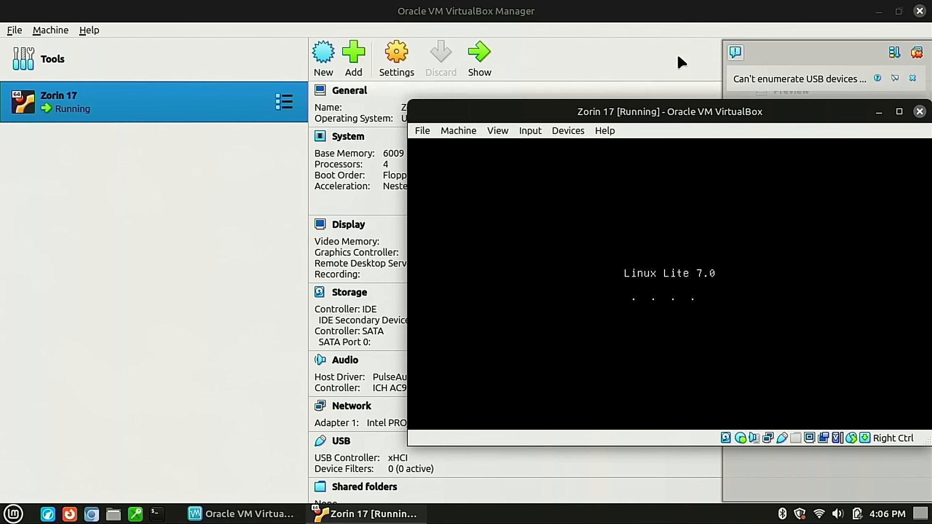
drag(690, 111, 517, 78)
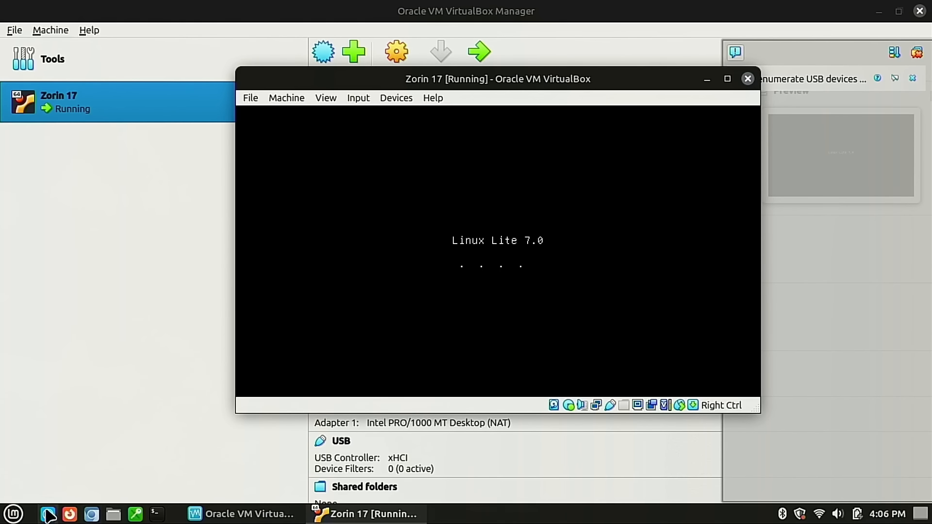
Run "sudo apt update" in a terminal with the account password, and view the pending updates in Update Manager.
click(156, 515)
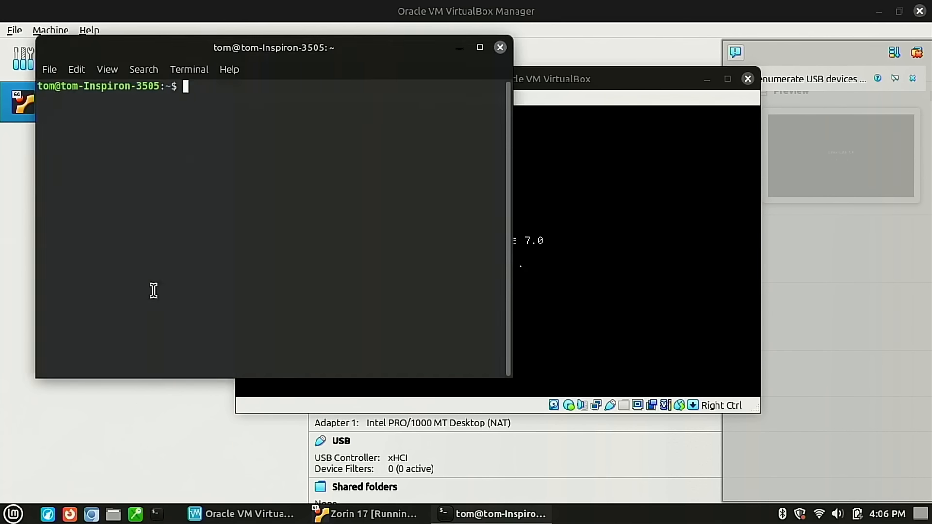
text(sudo a)
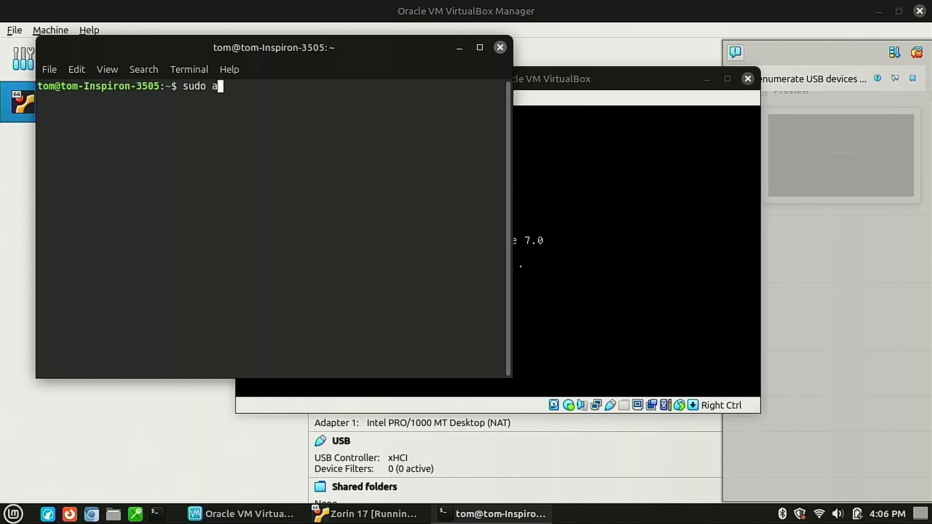
text(pt update)
key(Return)
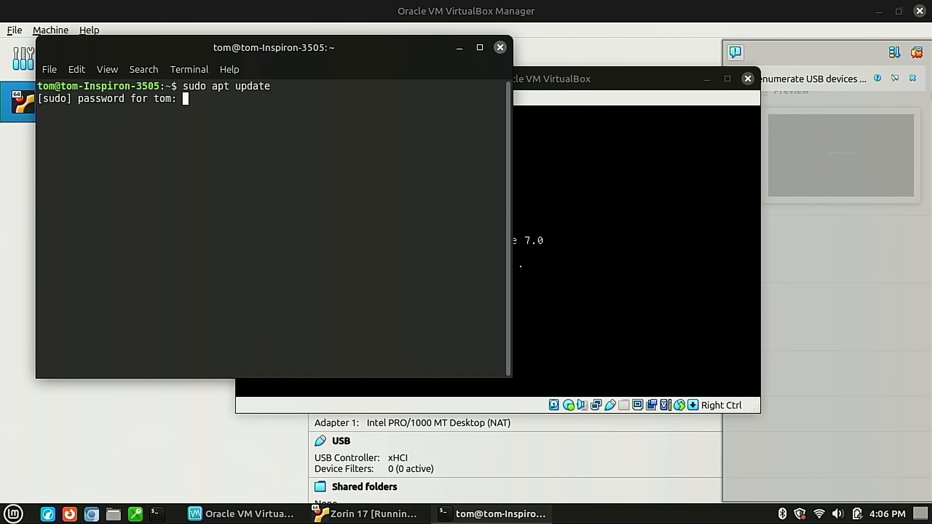
key(Return)
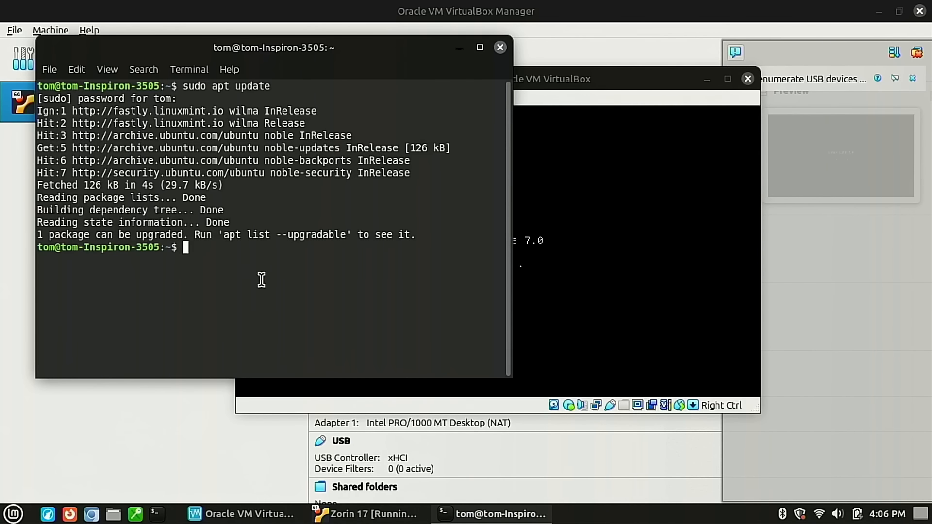
click(799, 514)
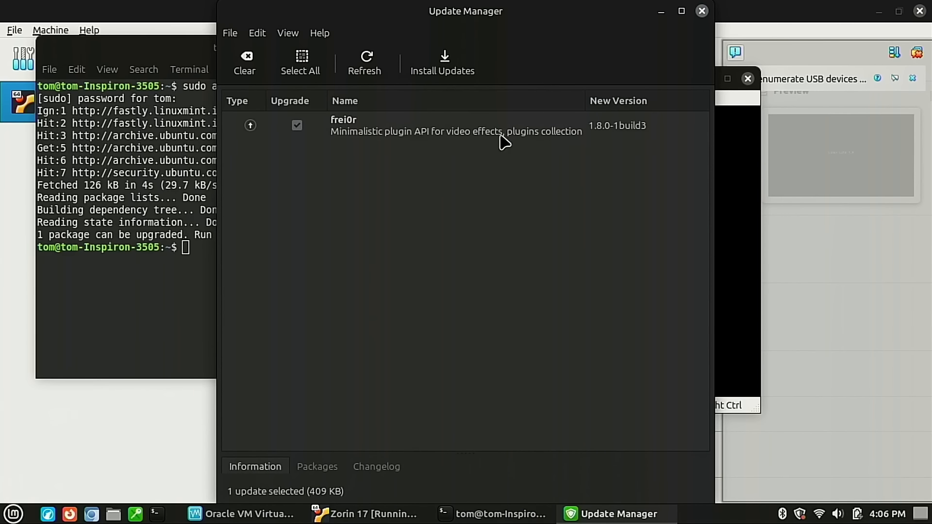
click(702, 11)
Install Kdenlive with "sudo apt install kdenlive" and accept the additional packages.
text(s)
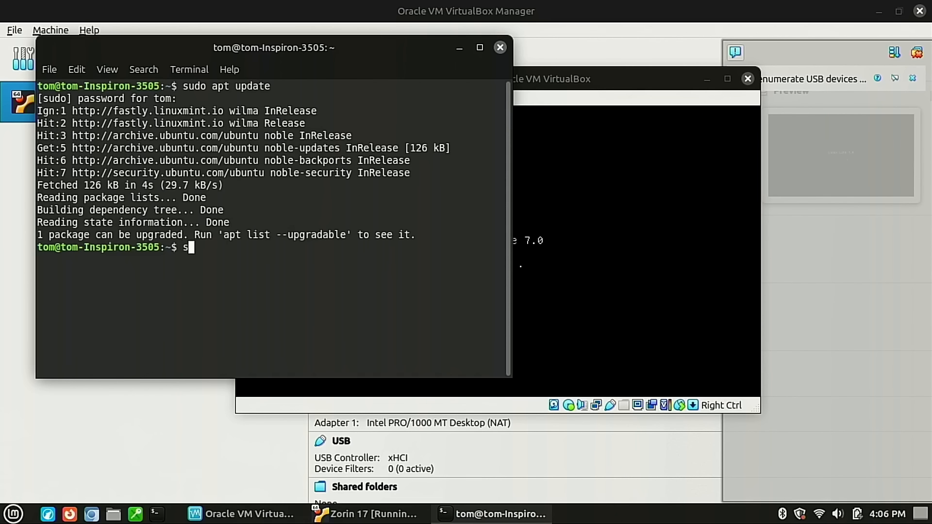
text(udo apt in)
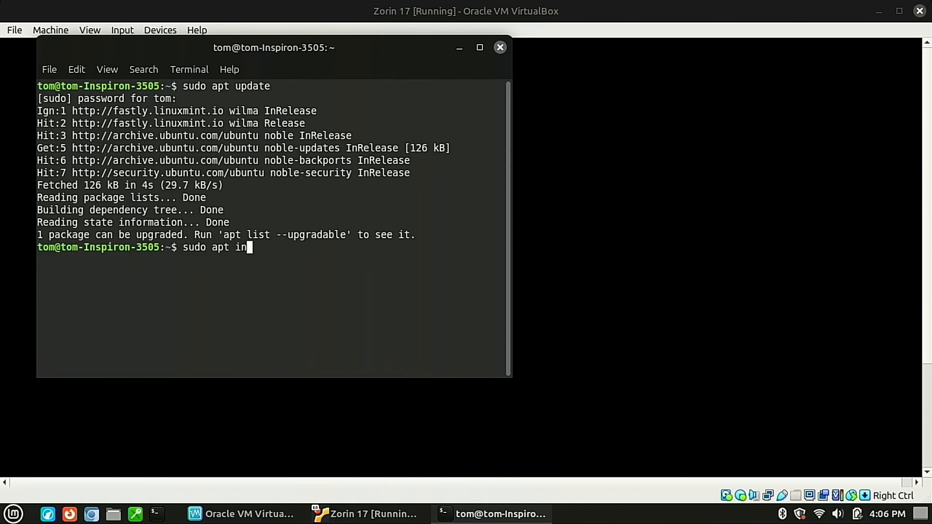
text(stall kdenlive)
key(Return)
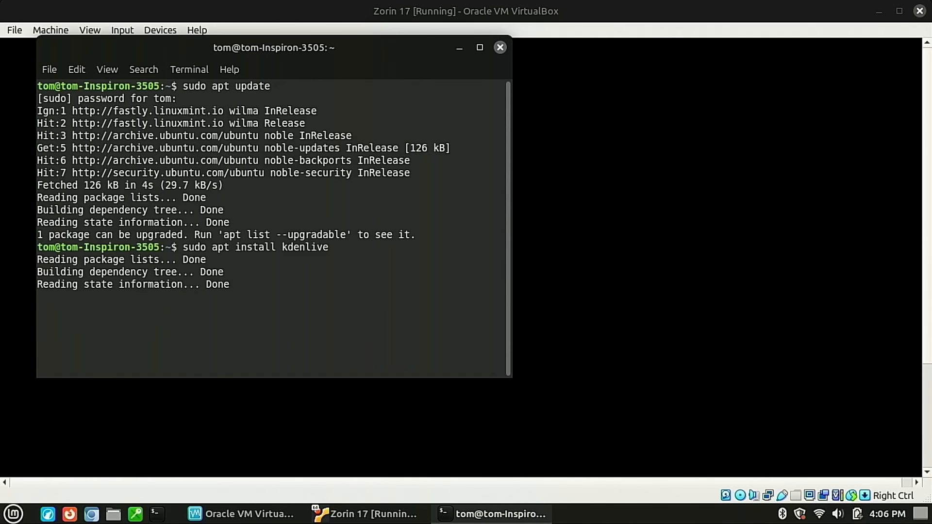
text(y)
key(Return)
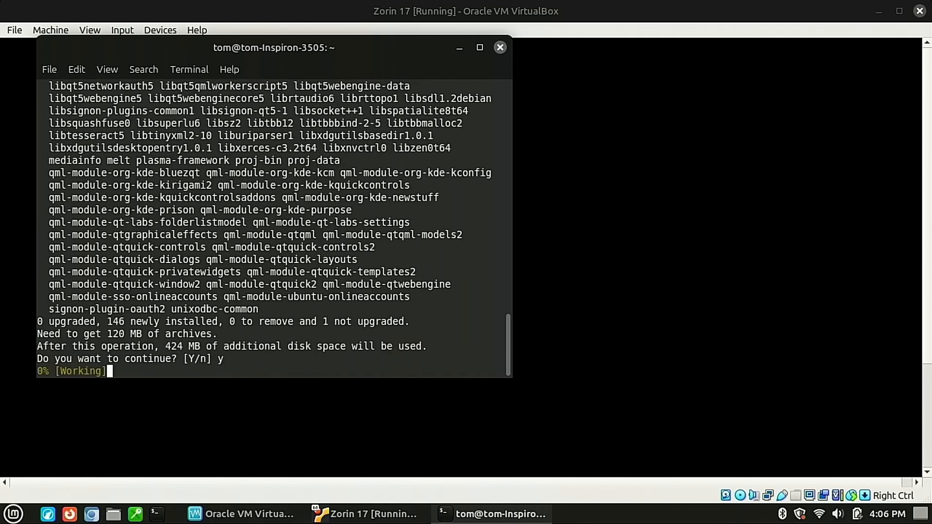
Alternate between the virtual machine and the terminal to monitor the Linux Lite boot and the Kdenlive installation.
click(620, 10)
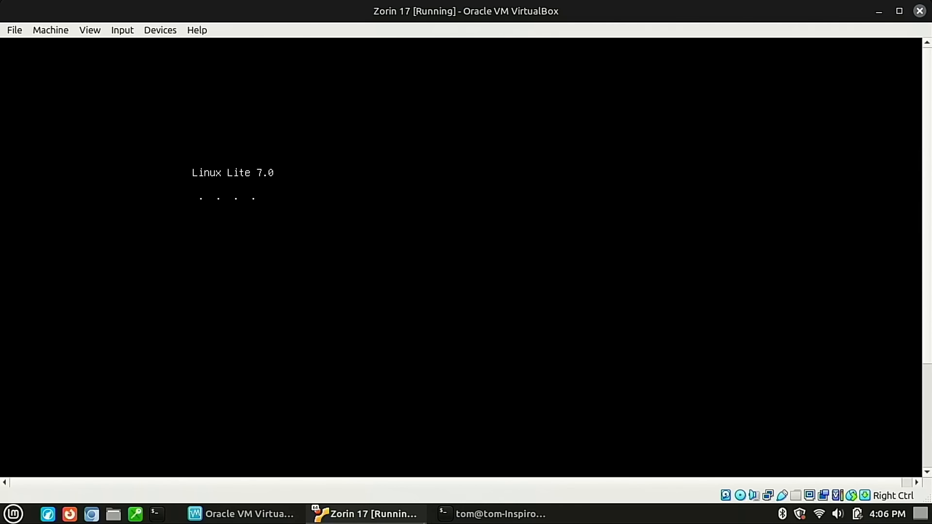
click(507, 514)
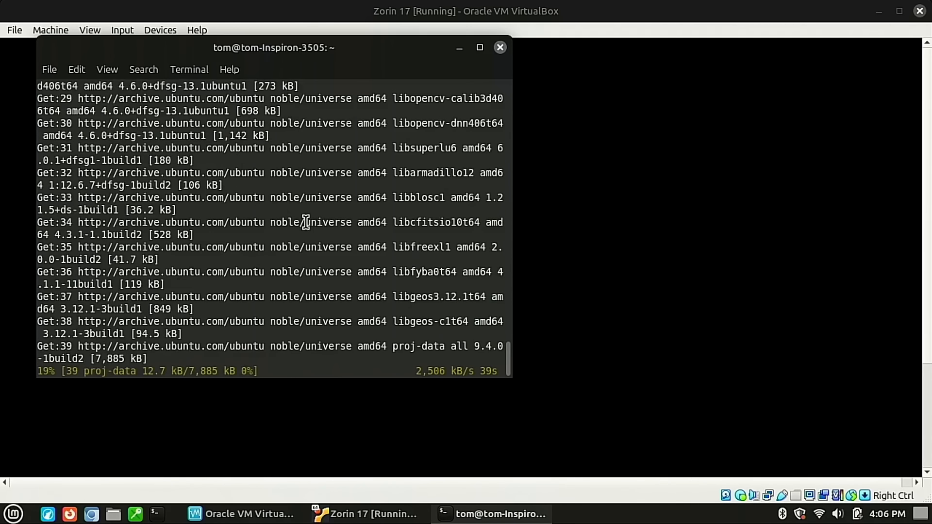
click(553, 20)
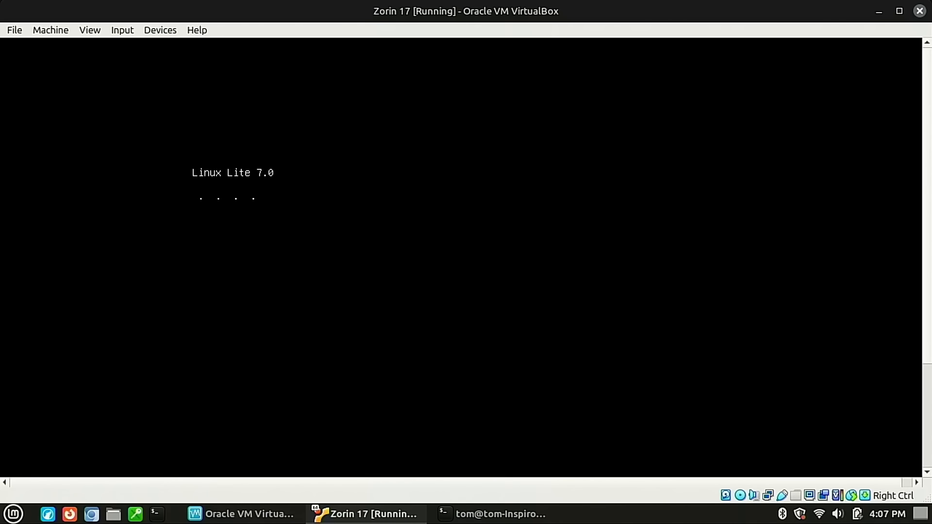
click(546, 513)
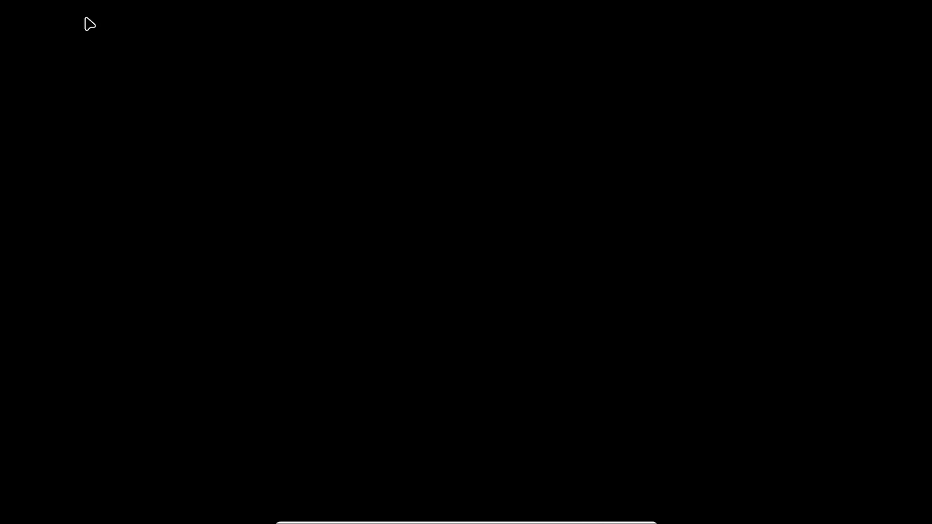
Close the Lite Welcome window in the virtual machine and show the Linux Lite desktop in full screen.
key(ctrl+f)
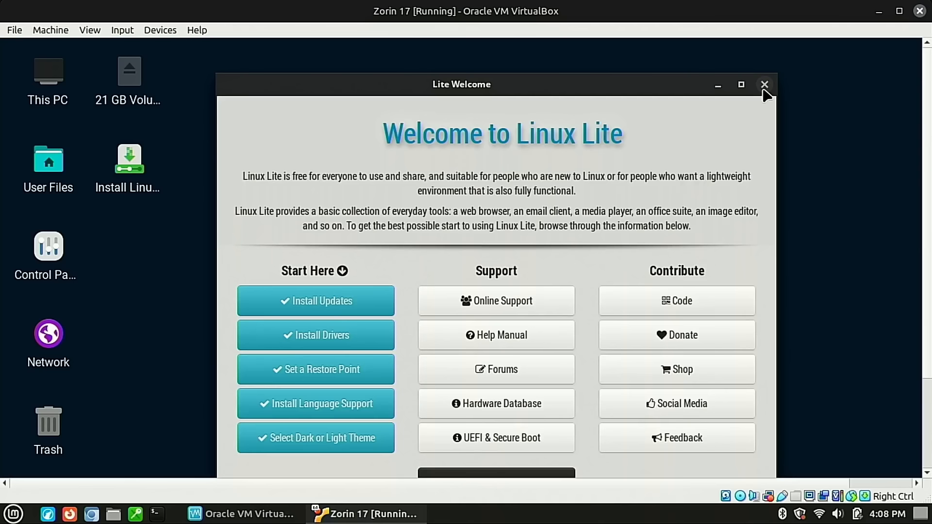
click(763, 87)
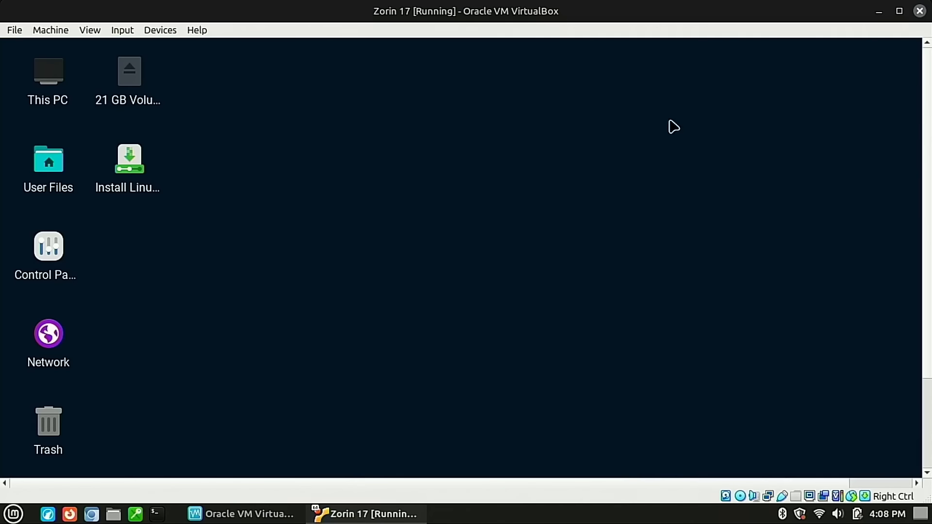
key(ctrl+f)
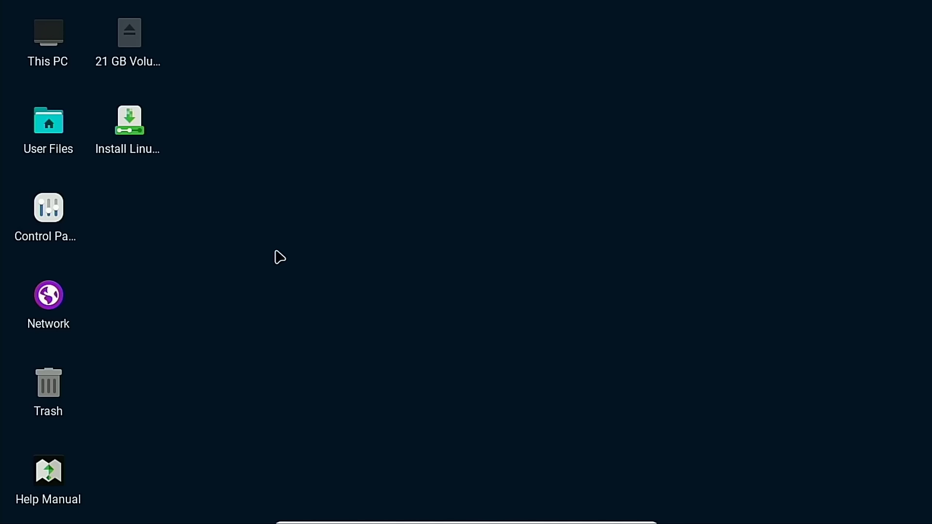
Open the Settings Manager in the Linux Lite live session.
click(35, 500)
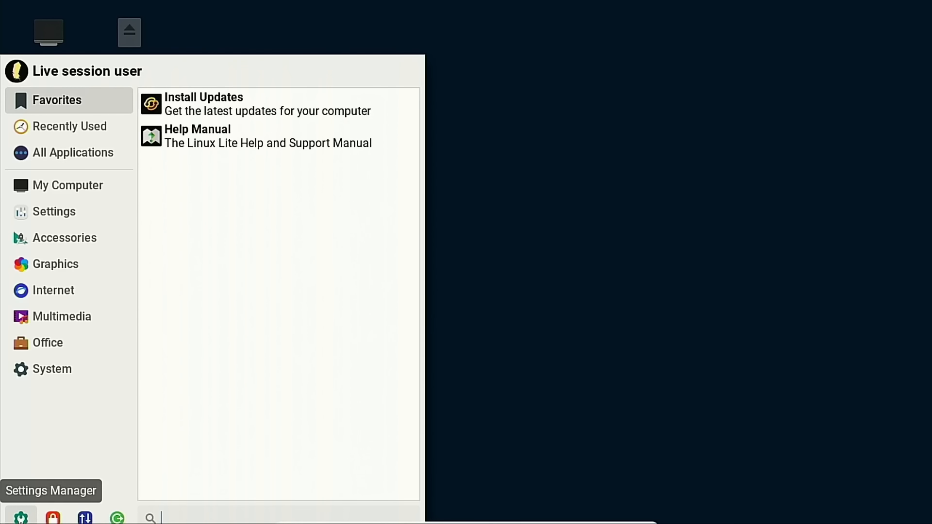
click(20, 518)
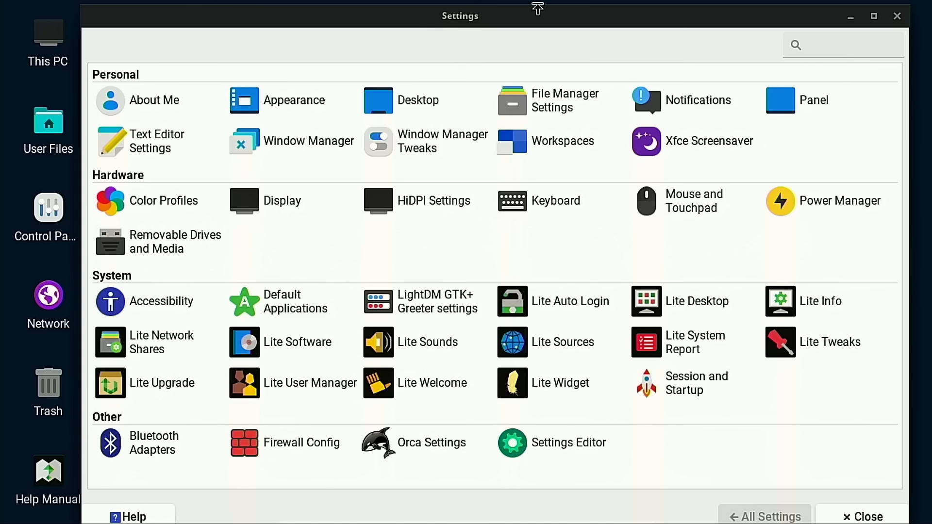
Close the Settings window and shut down the Linux Lite virtual machine from a terminal with "sudo shutdown -h now".
click(898, 17)
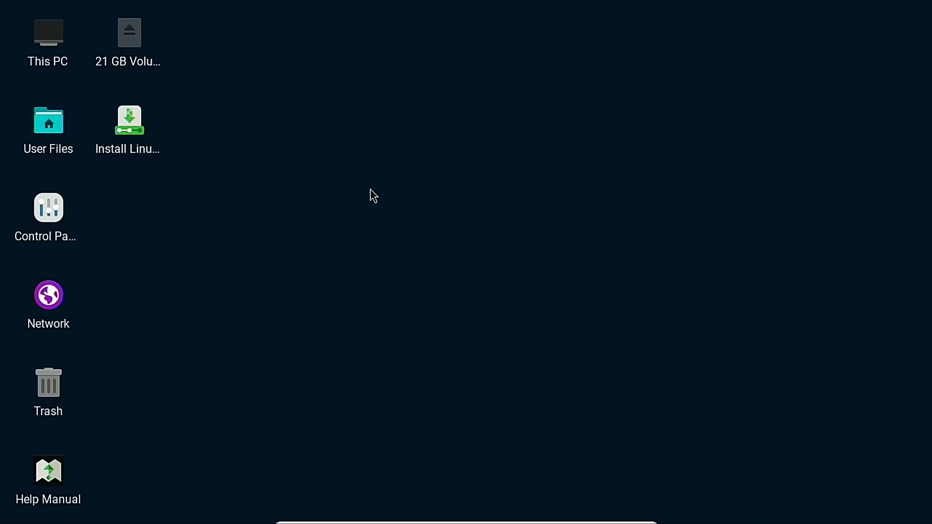
key(ctrl+alt+t)
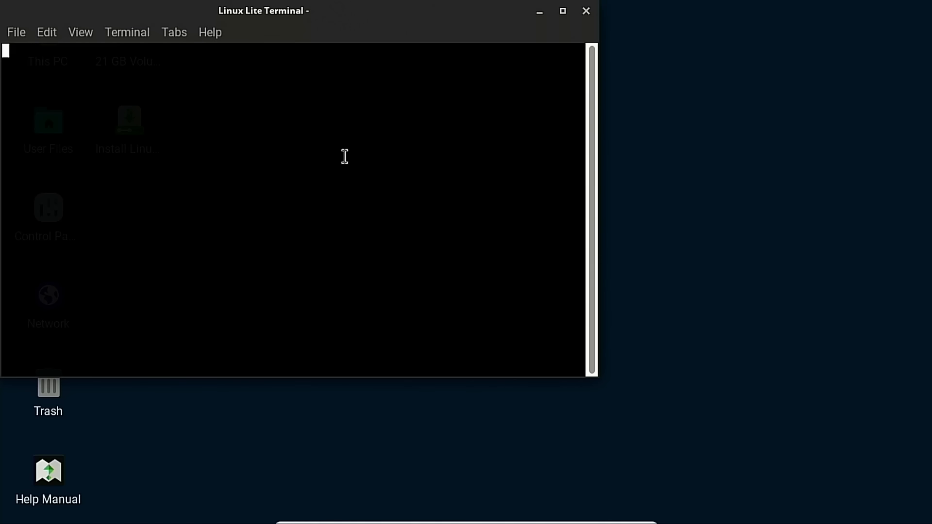
text(sudo)
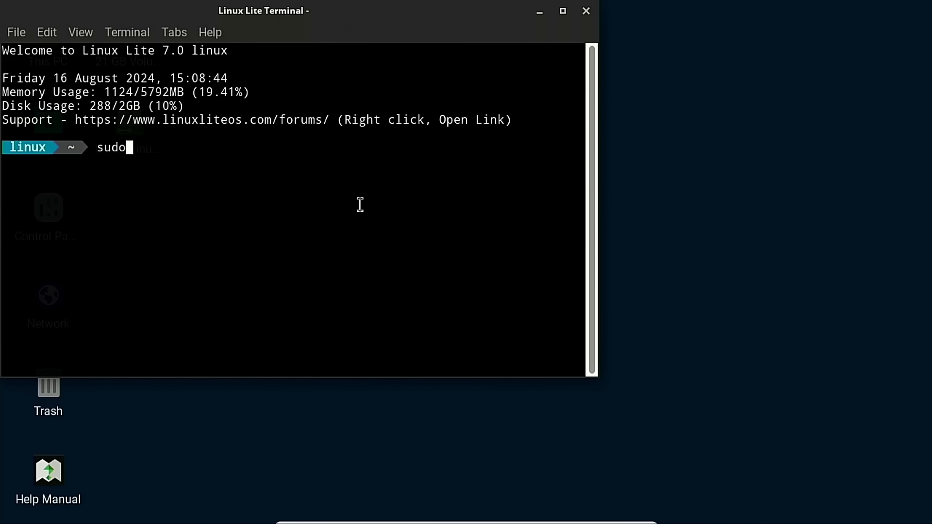
text( shutdown -h now)
key(Return)
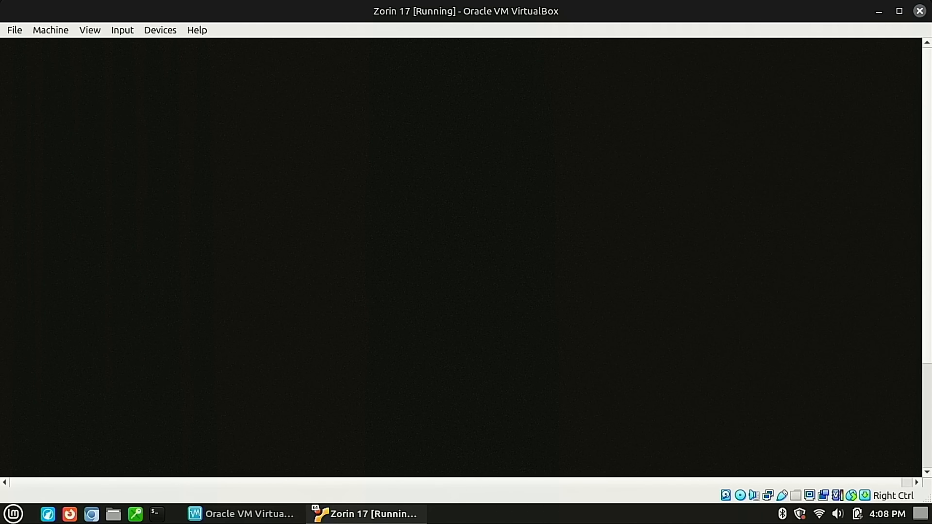
Add Kdenlive from the Sound & Video applications to the Linux Mint menu favorites.
click(13, 514)
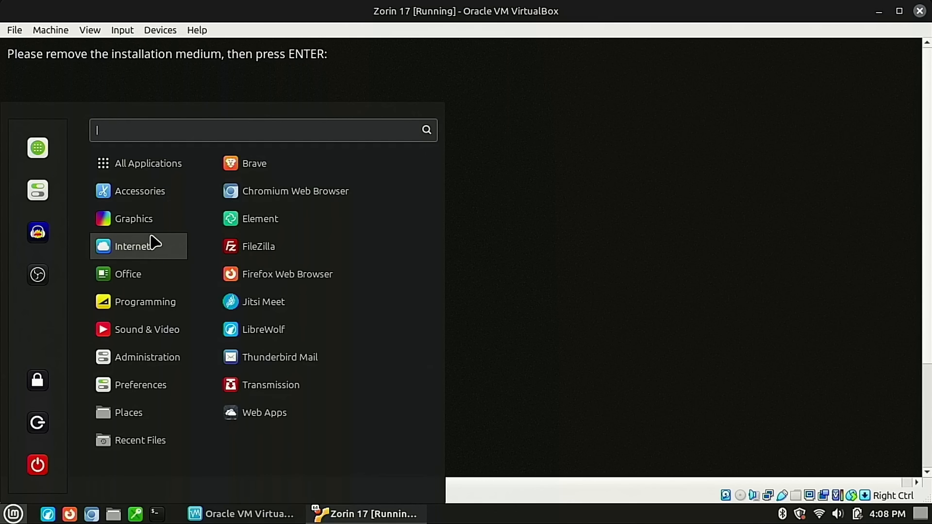
mouse_move(140, 329)
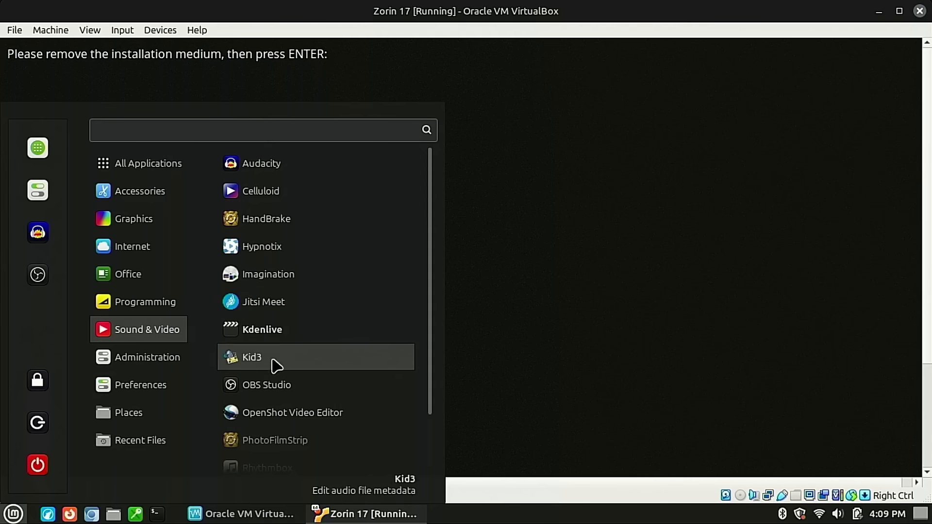
right_click(244, 337)
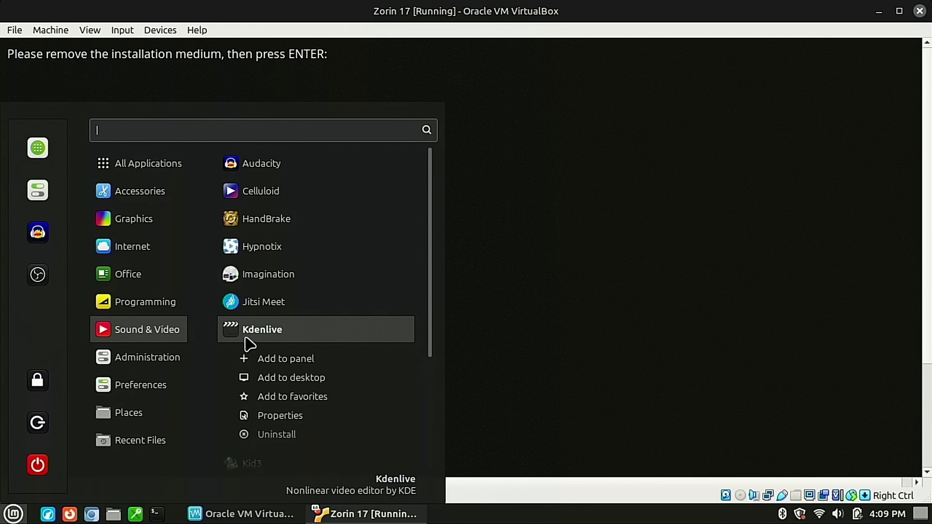
click(322, 399)
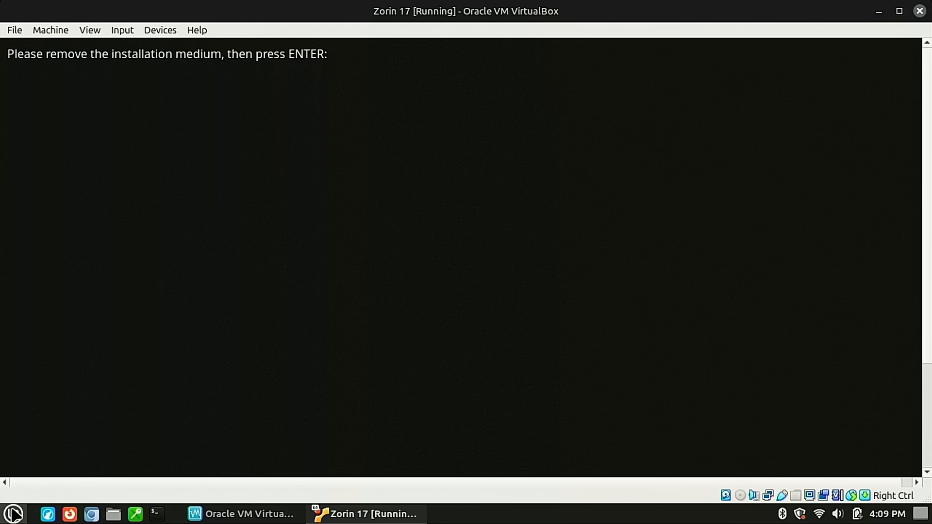
Launch Kdenlive from the menu favorites, widen its window across the screen to inspect the interface, and close it.
click(13, 514)
click(37, 314)
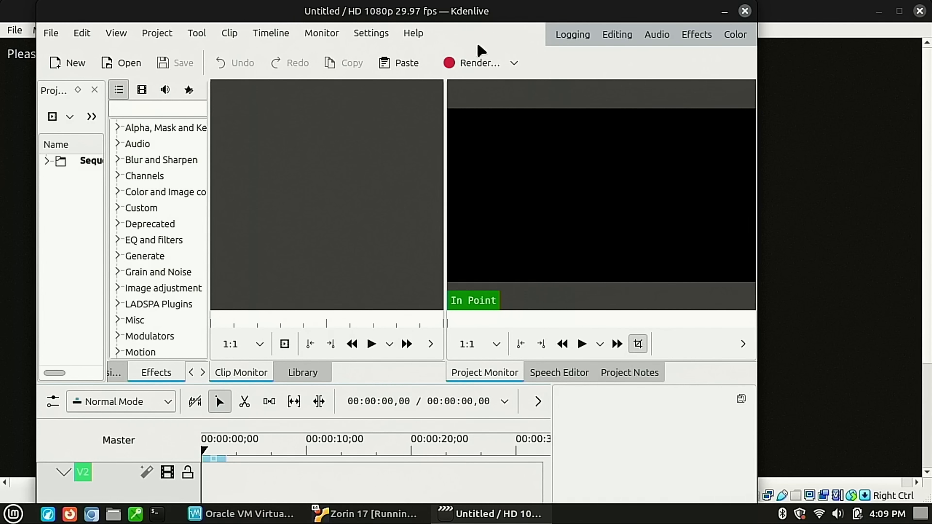
drag(508, 10, 584, 11)
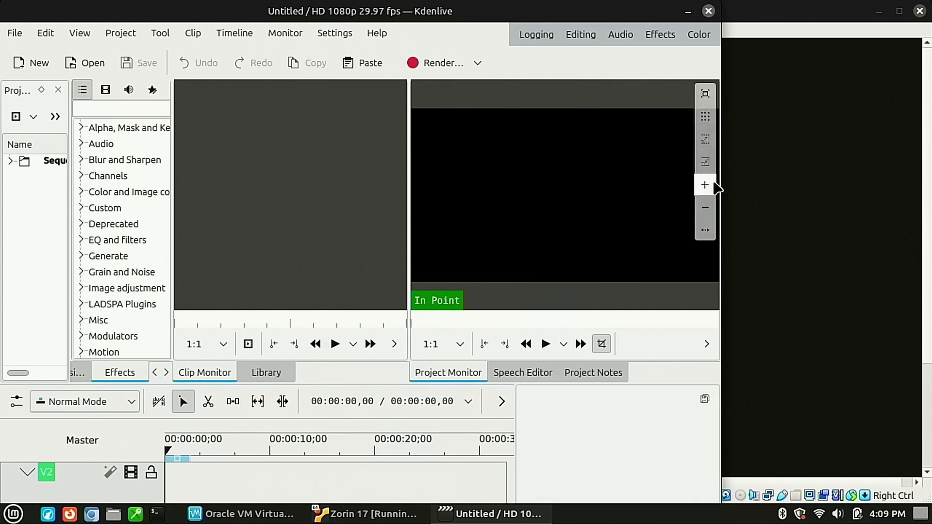
drag(715, 189, 928, 189)
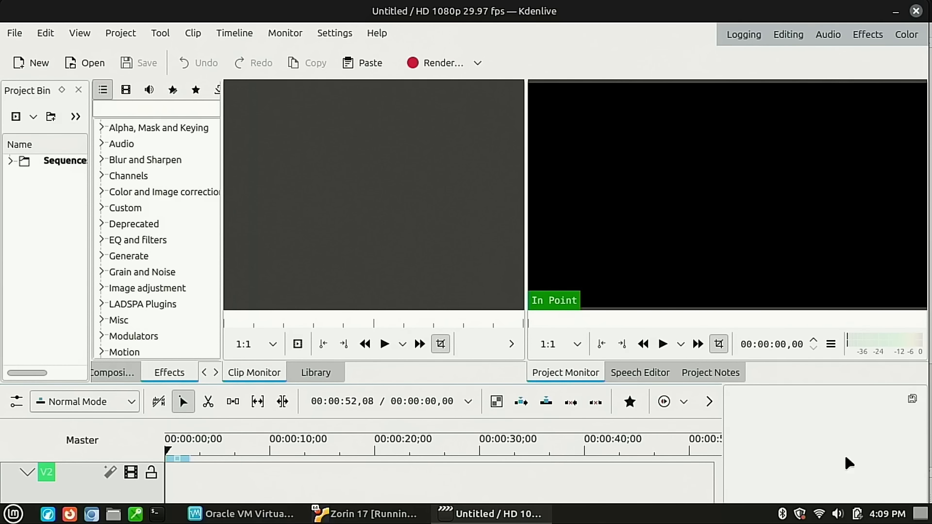
mouse_move(577, 18)
mouse_down()
mouse_move(528, 55)
mouse_move(586, 25)
mouse_up()
drag(716, 14, 625, 62)
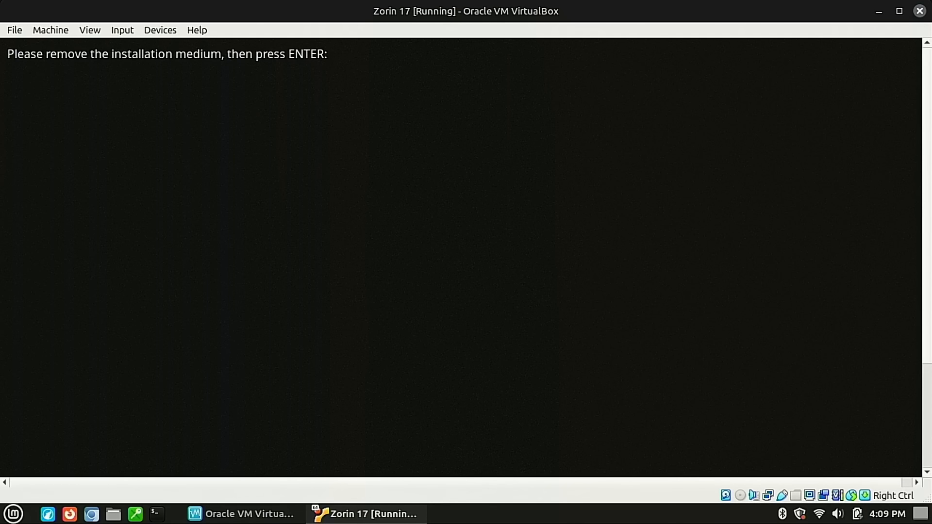
Confirm the installation medium removal in the virtual machine and close the VirtualBox Manager.
key(Return)
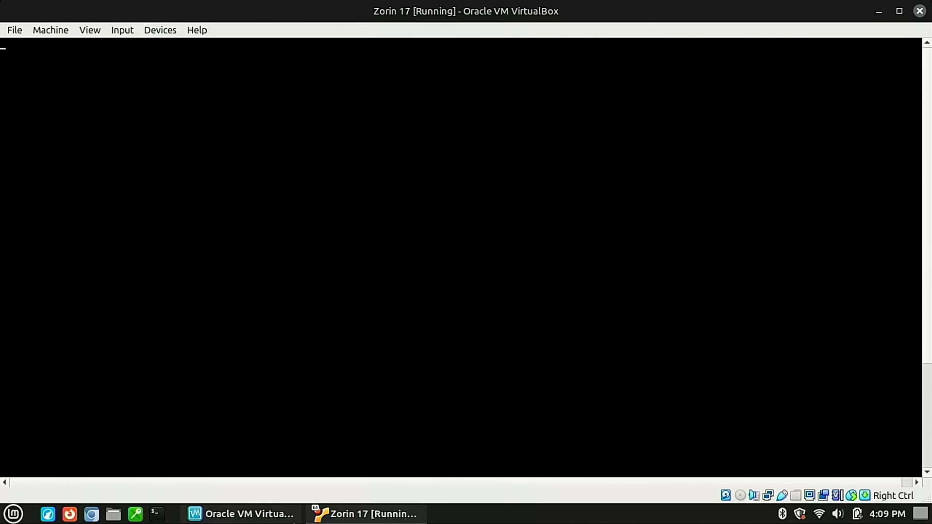
click(235, 518)
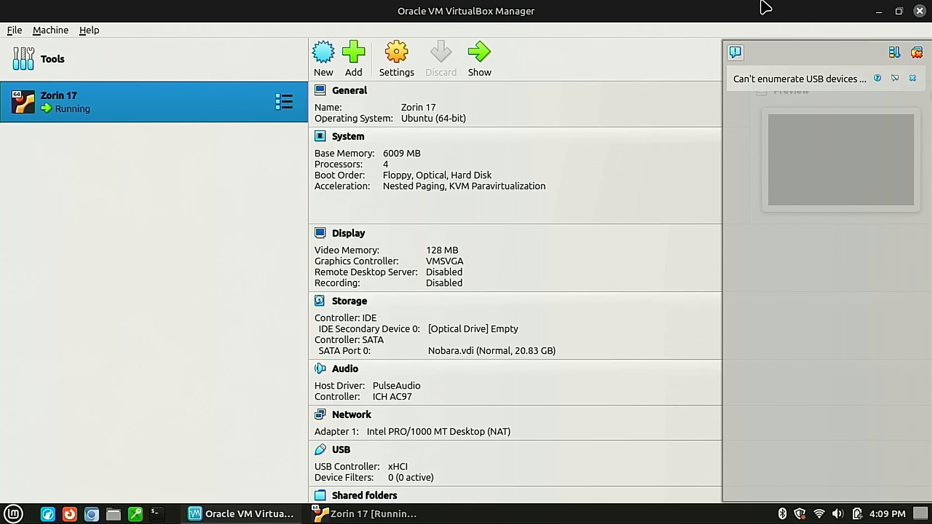
click(920, 11)
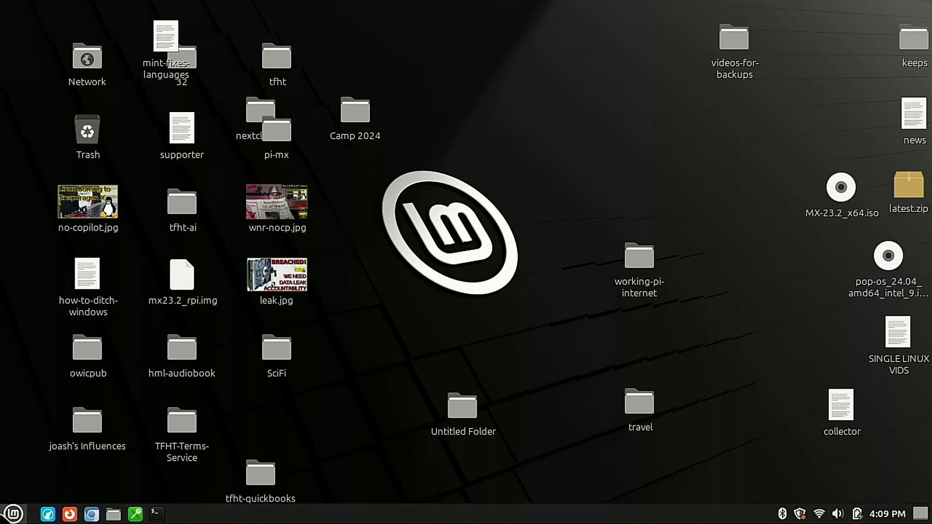
Launch Firefox and open the Privacy & Security section of its settings.
click(69, 514)
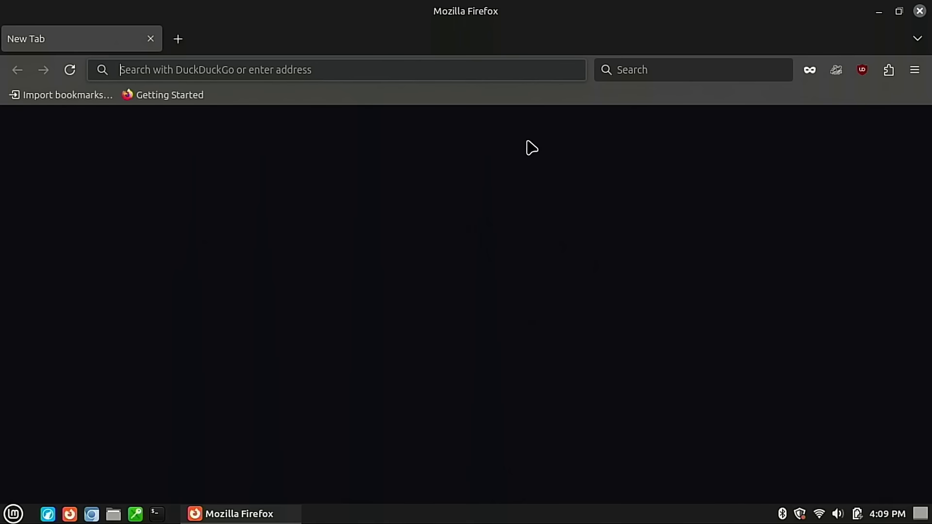
click(913, 69)
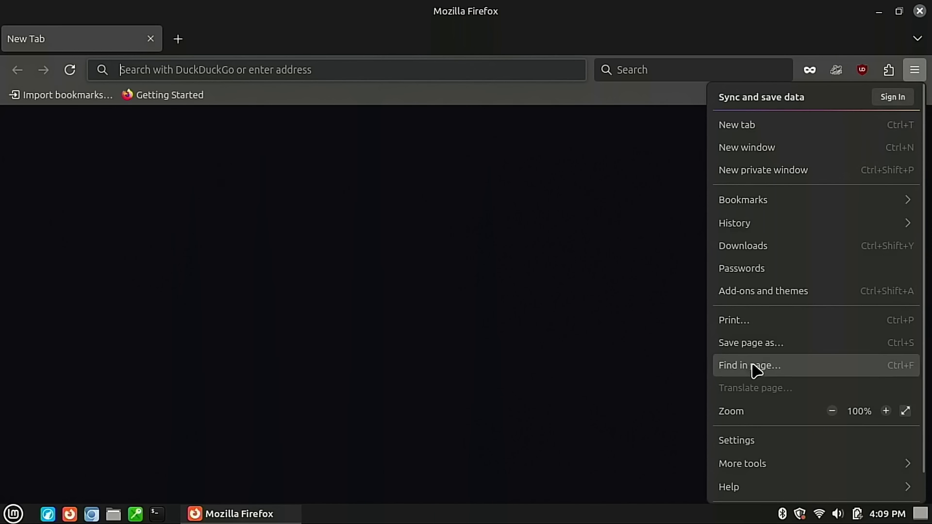
click(757, 442)
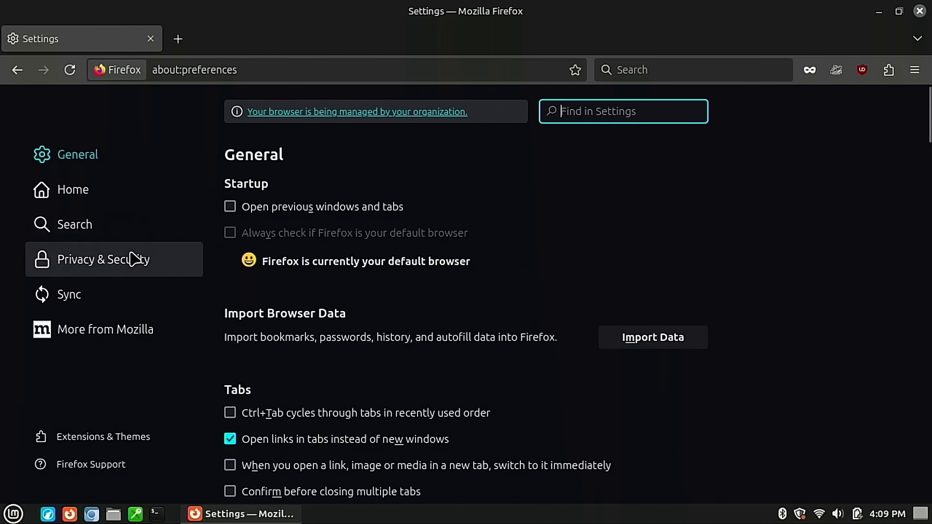
click(100, 264)
Examine Firefox's tracking protection, password, autofill, history and HTTPS-Only Mode settings.
scroll(364, 308, down, 10)
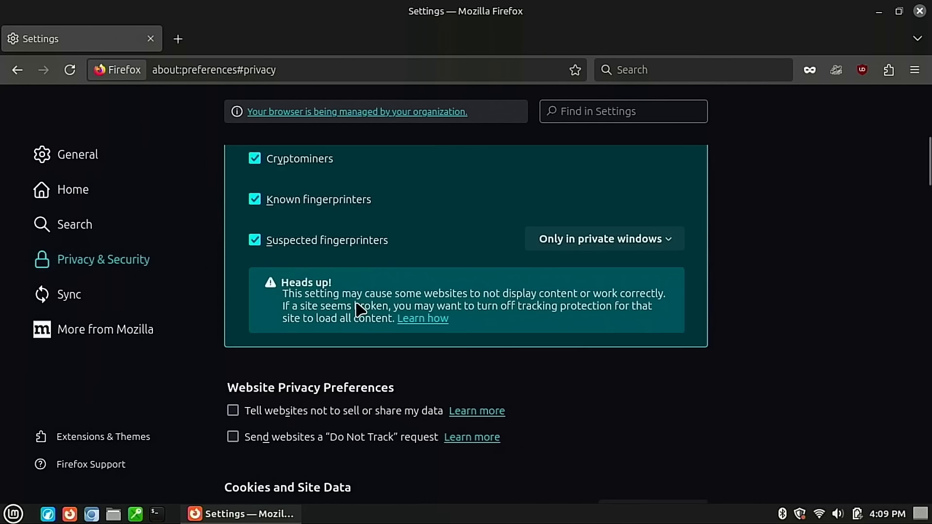
scroll(356, 314, down, 7)
scroll(352, 316, up, 6)
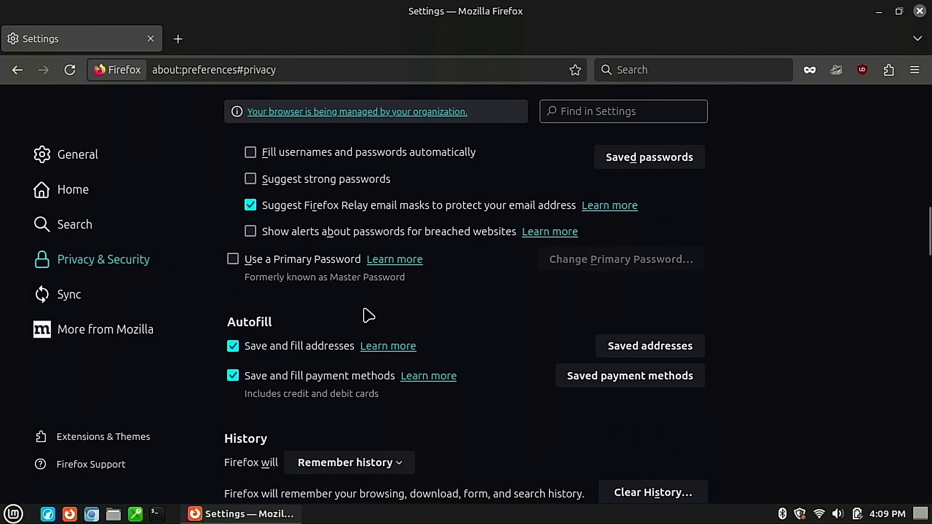
scroll(368, 316, down, 20)
scroll(369, 320, down, 8)
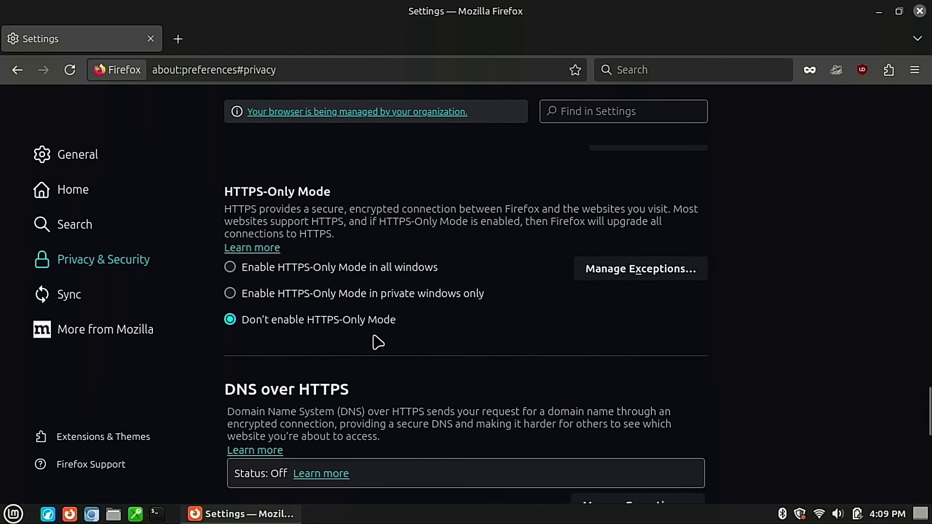
scroll(378, 342, down, 10)
scroll(378, 342, up, 10)
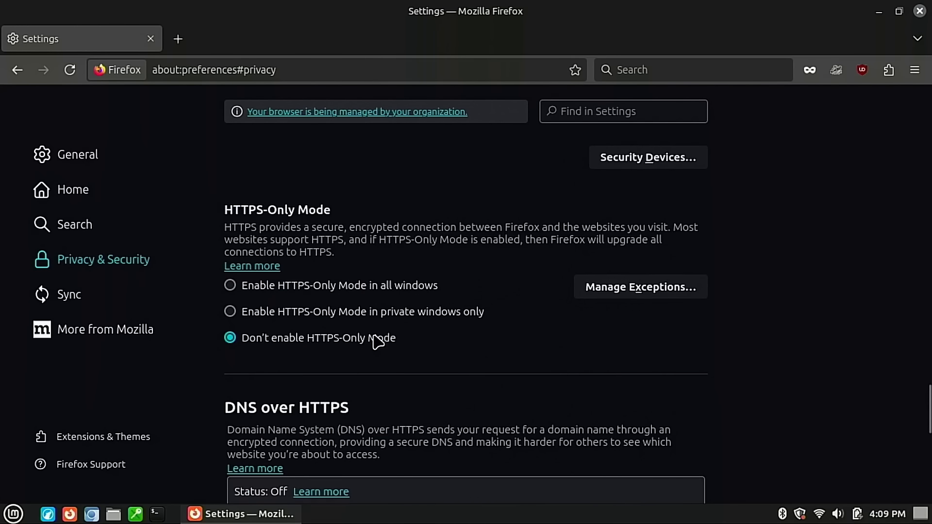
scroll(391, 370, up, 3)
scroll(388, 373, down, 5)
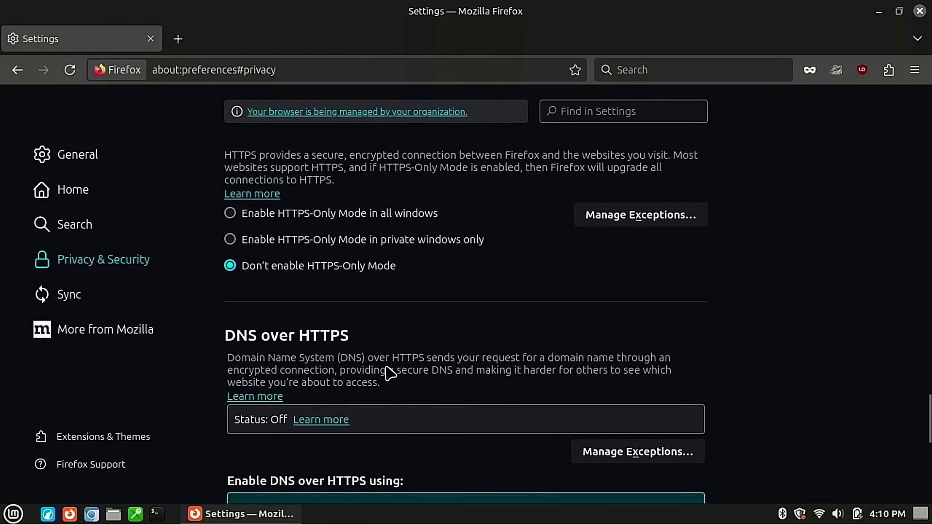
Set DNS over HTTPS in Firefox to Off so that the default DNS resolver is used.
scroll(390, 374, down, 3)
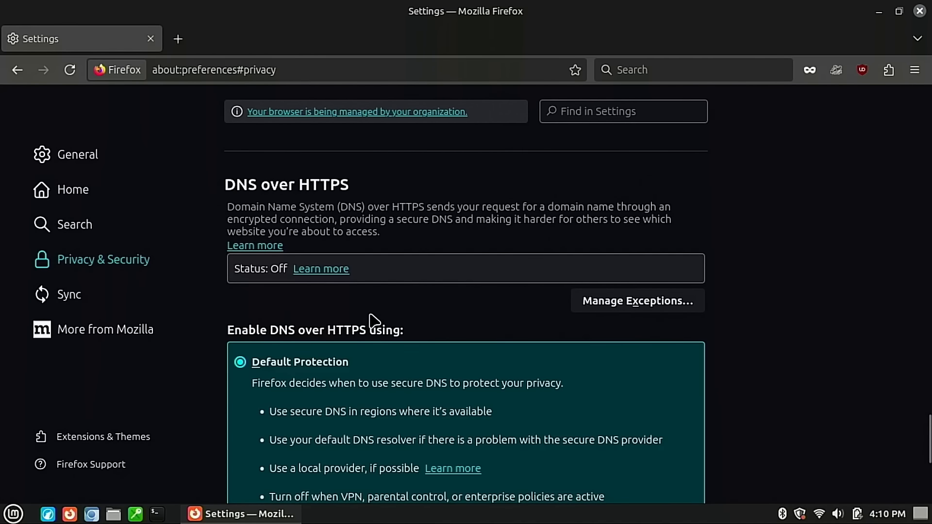
scroll(417, 361, down, 6)
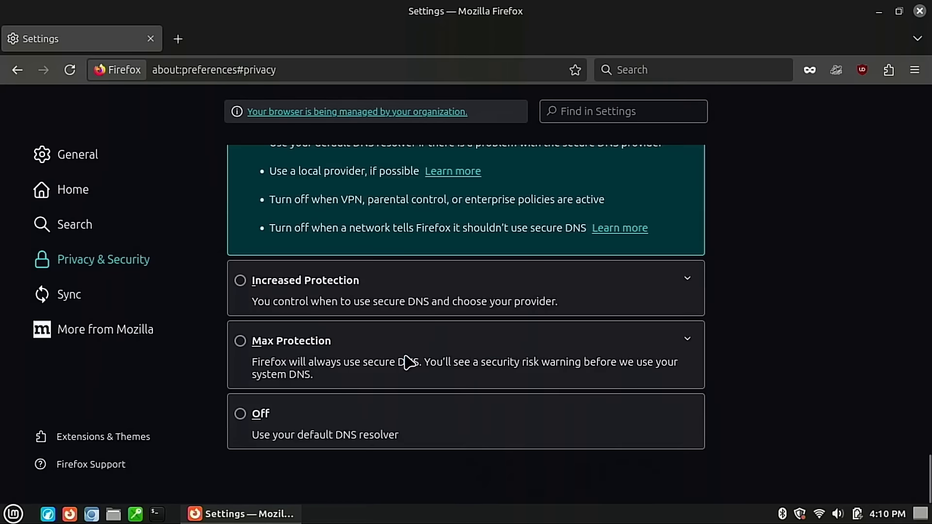
click(252, 417)
Examine Firefox's data collection options and the Website Advertising Preferences for privacy-preserving ad measurement.
scroll(416, 357, up, 15)
scroll(410, 353, up, 6)
scroll(410, 353, down, 6)
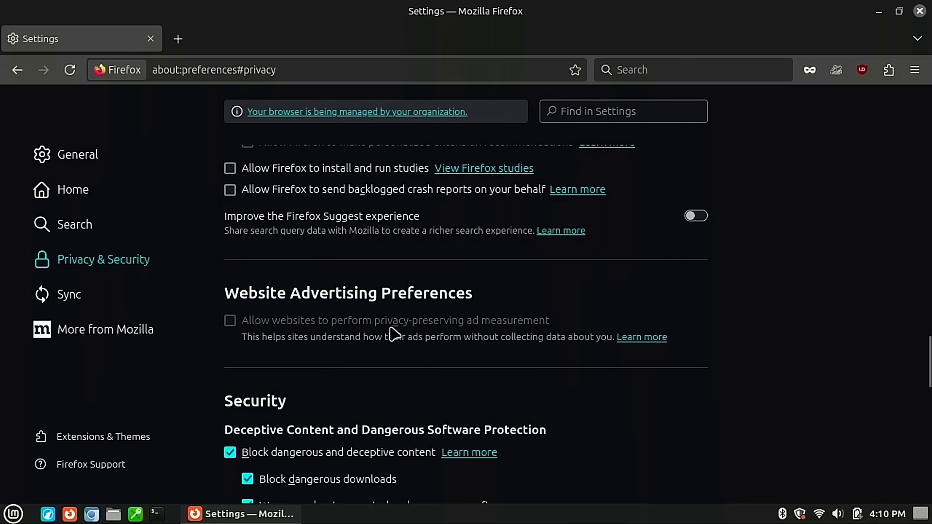
scroll(394, 335, up, 11)
scroll(352, 362, up, 10)
Examine Firefox's General settings, including website appearance, translations and file downloads.
click(97, 165)
scroll(388, 350, down, 10)
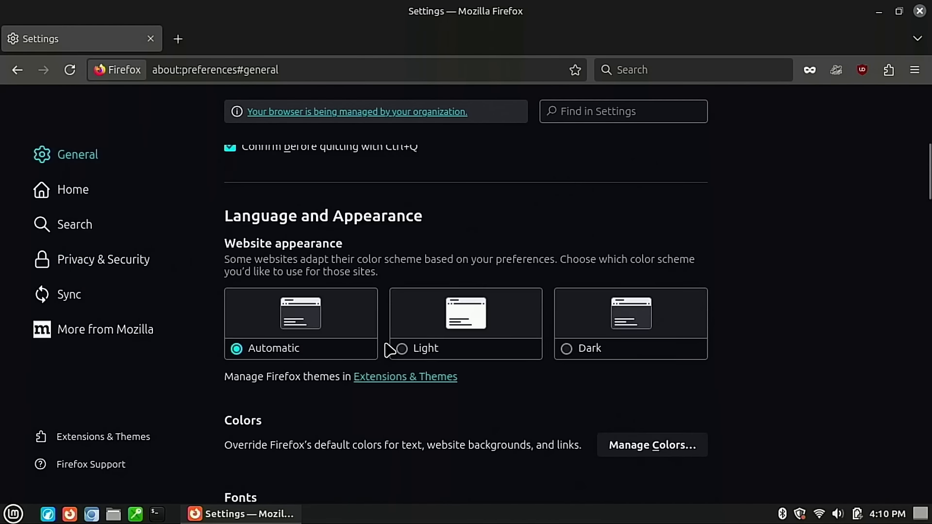
scroll(390, 350, down, 18)
scroll(390, 350, down, 15)
scroll(376, 312, up, 1)
scroll(375, 321, down, 8)
scroll(374, 333, up, 10)
scroll(432, 389, up, 10)
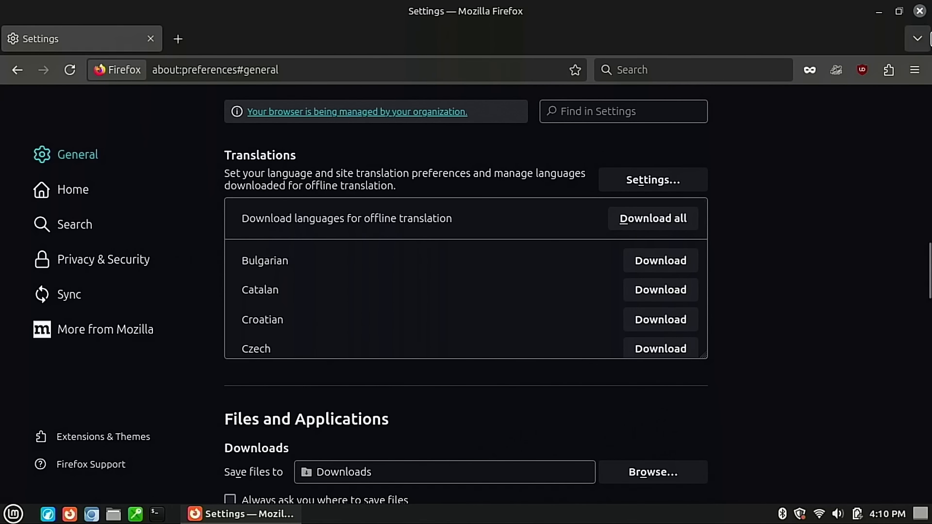
Check the Firefox version in the About Mozilla Firefox window, and close both that window and the browser.
key(alt)
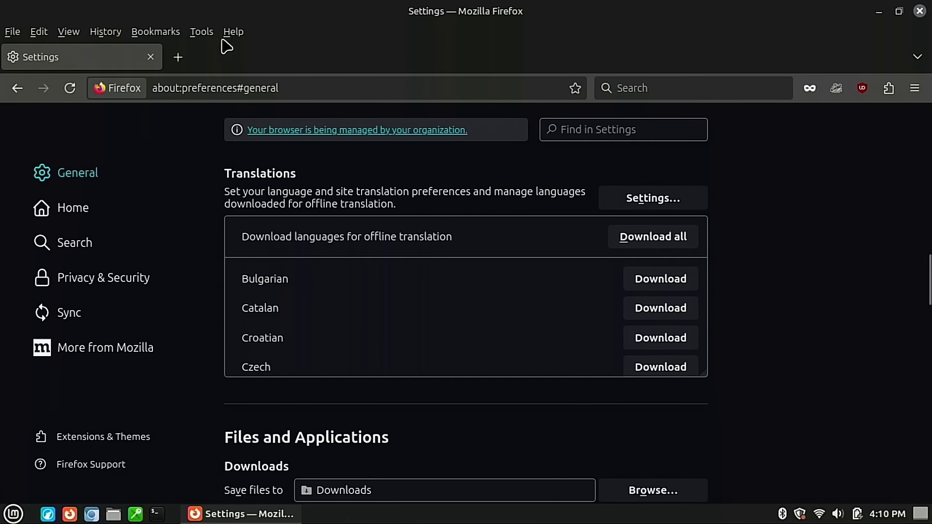
click(234, 32)
click(285, 157)
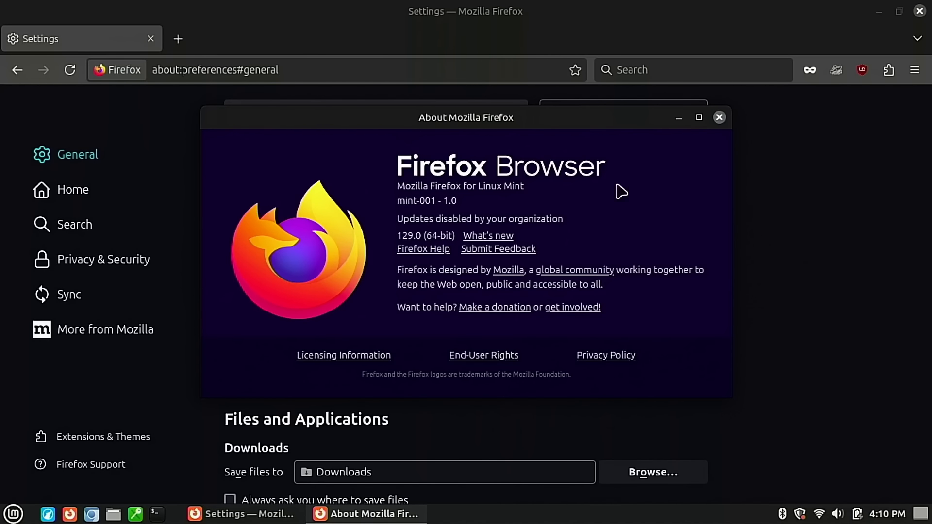
click(720, 117)
click(919, 10)
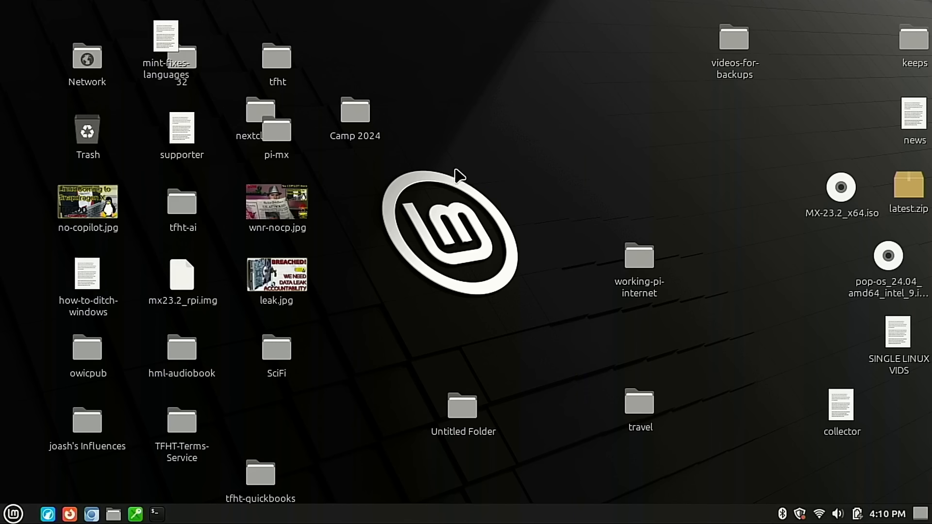